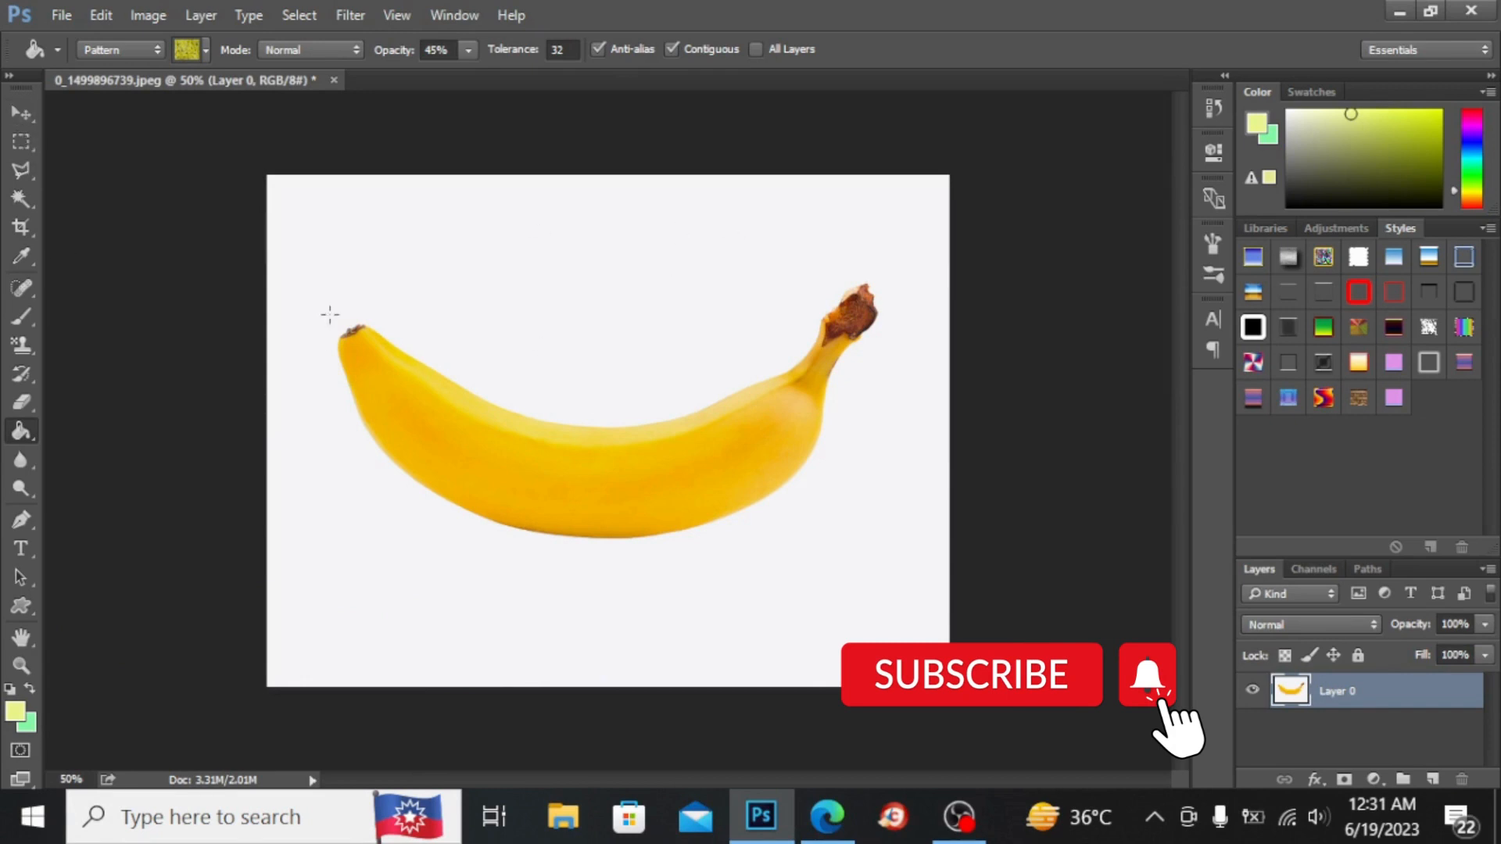
Remove the white background around the banana using a Magic Wand selection, and clear the selection
left_click(24, 199)
left_click(101, 218)
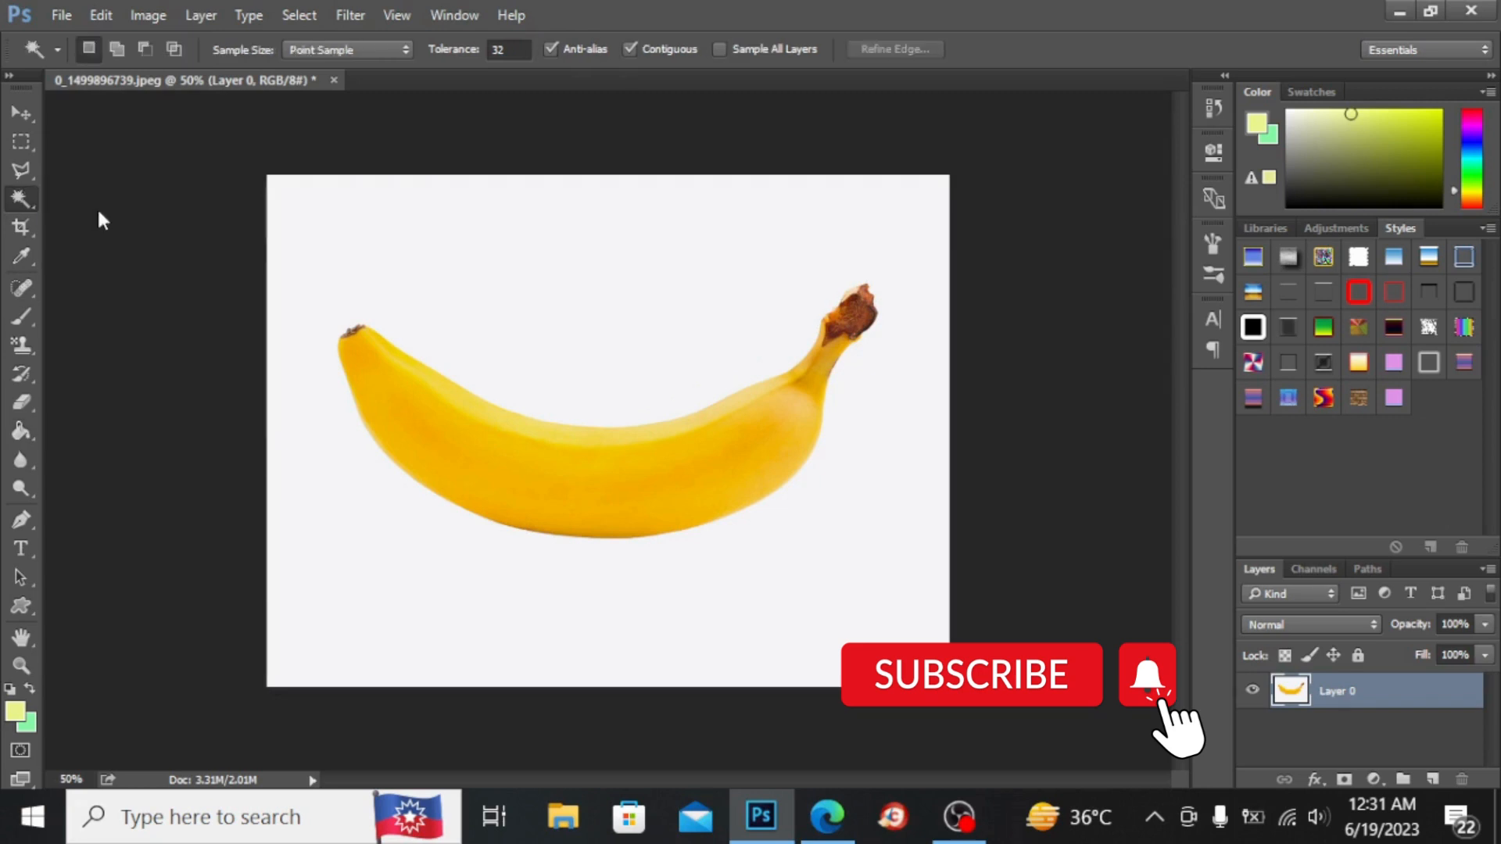
left_click(588, 273)
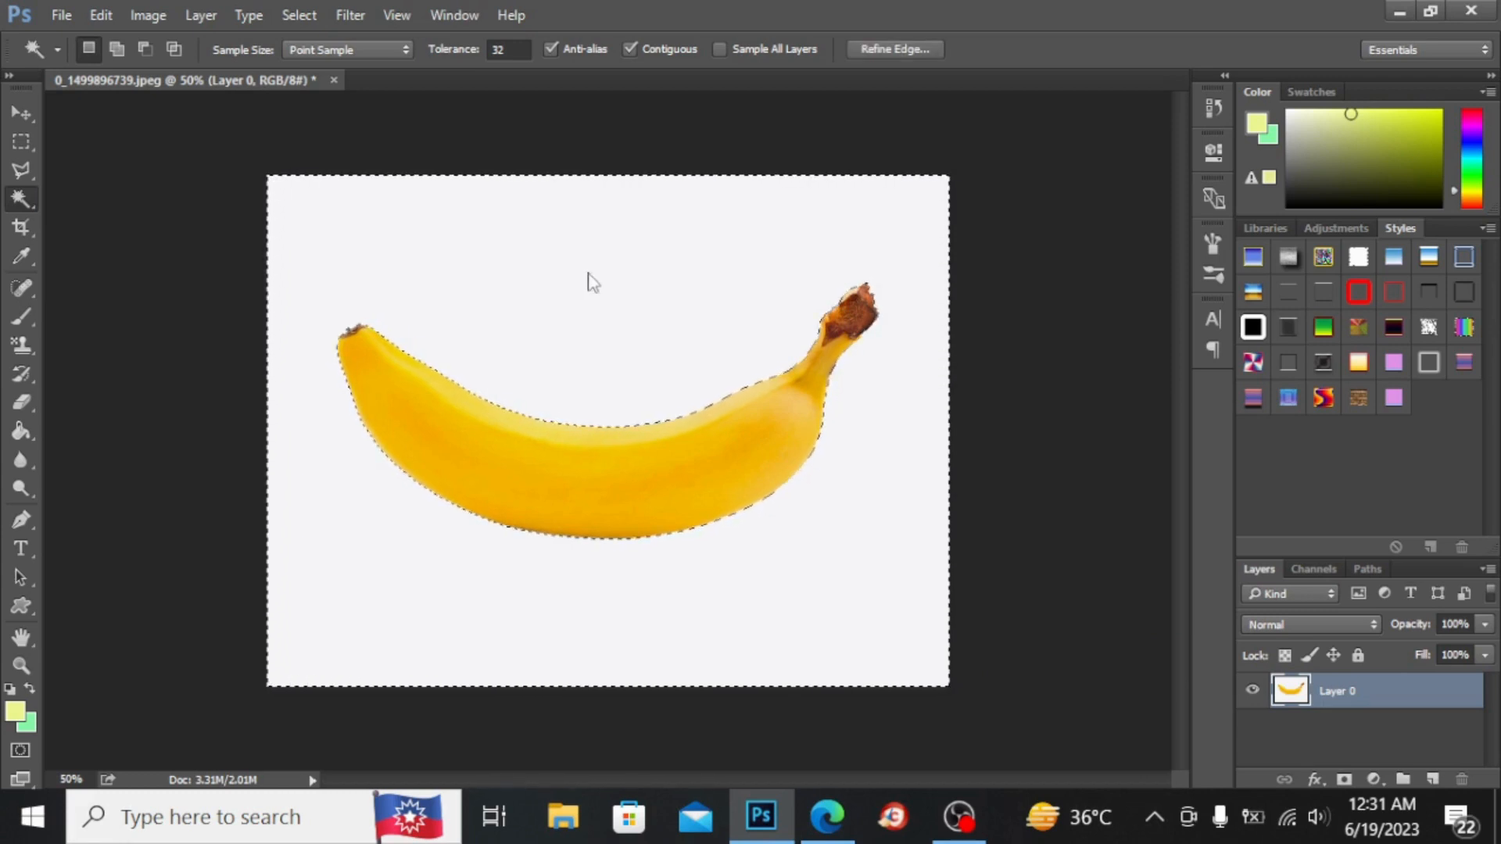
key("Delete")
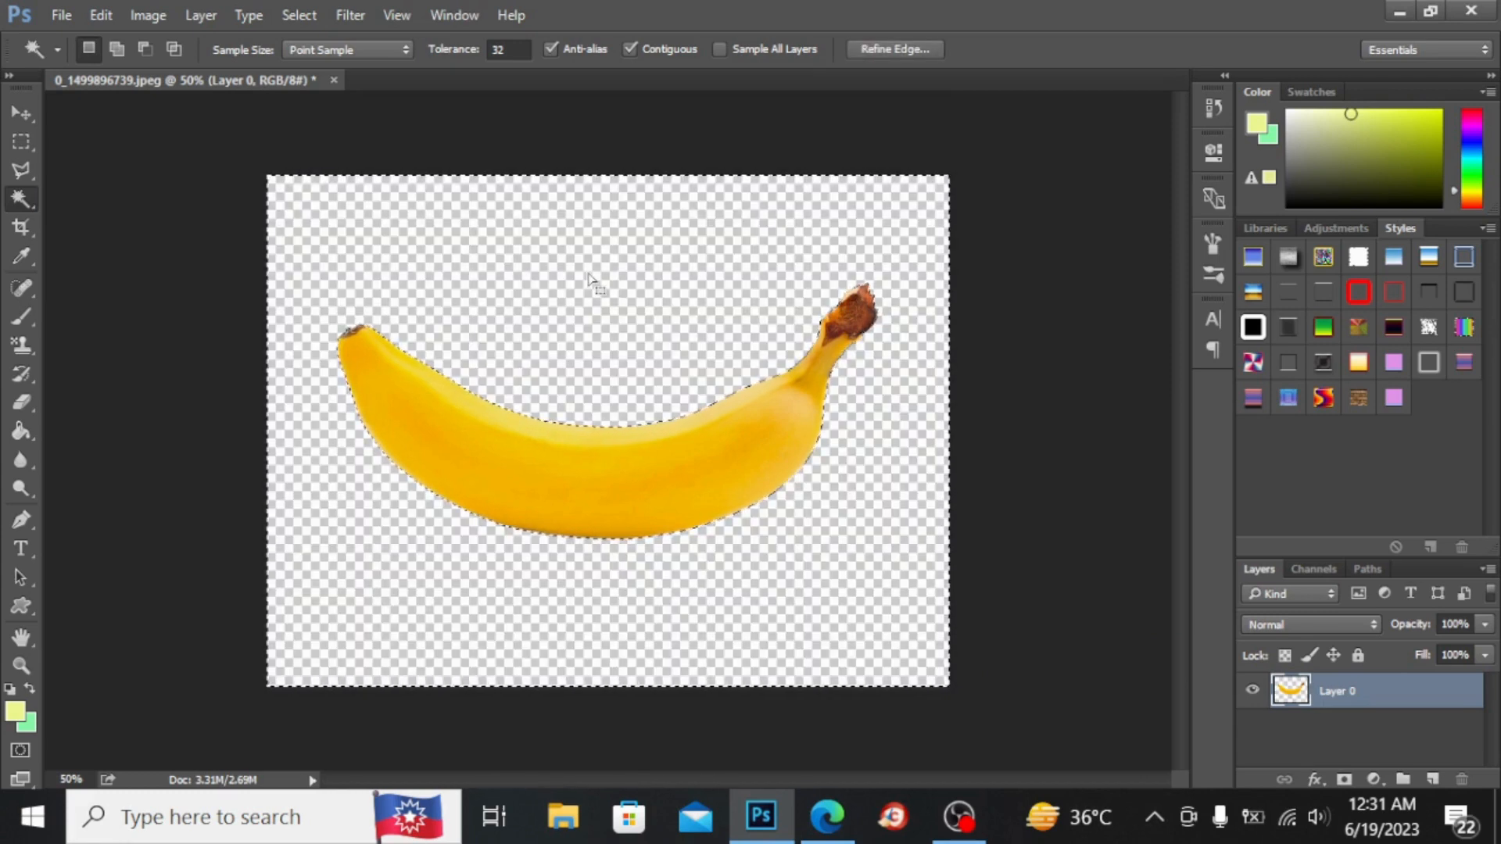
key("ctrl+d")
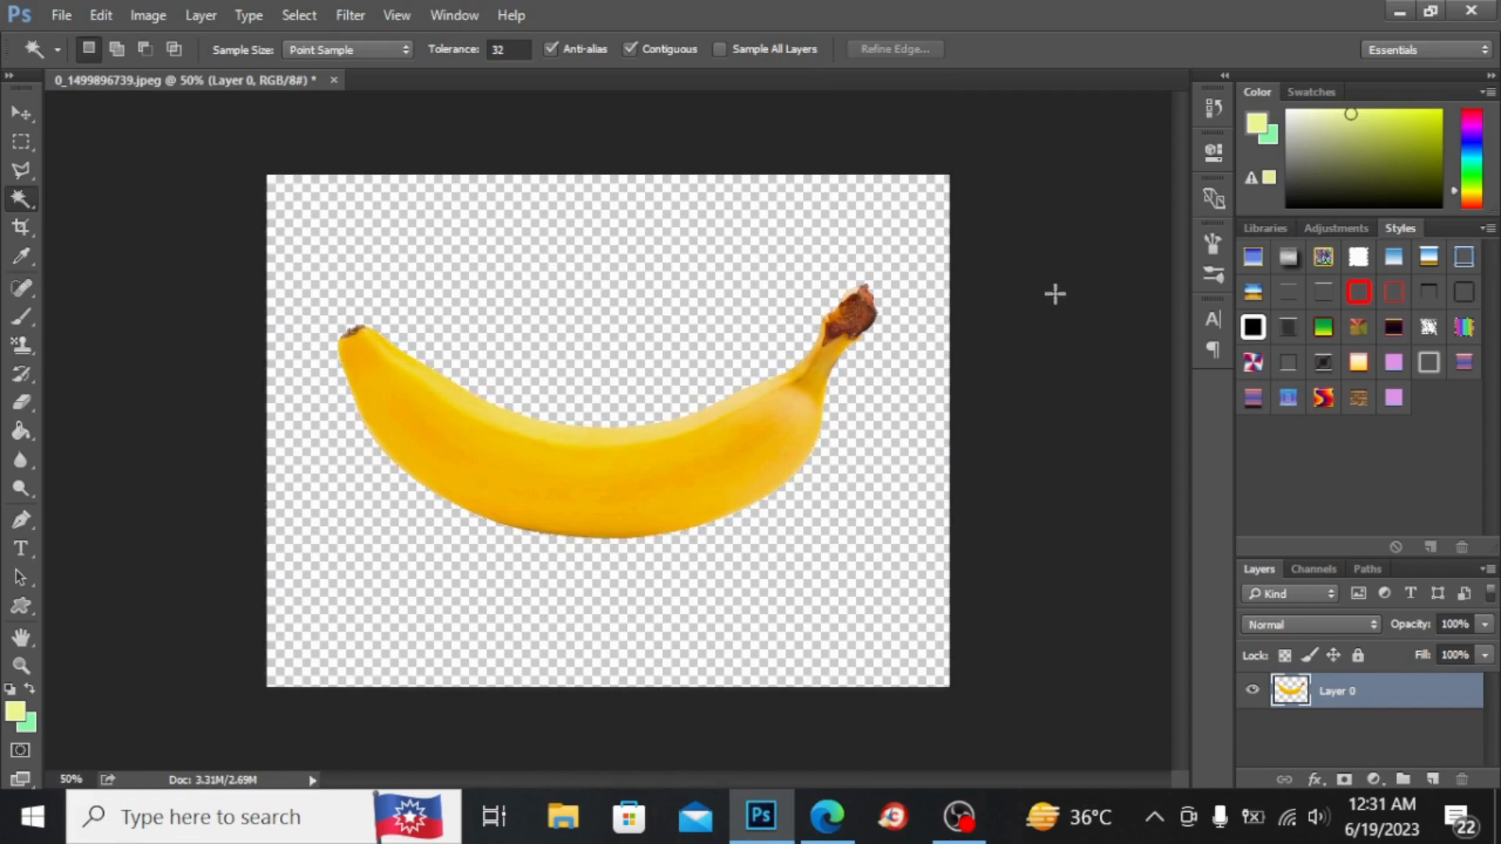
Add a new layer above the banana and set the foreground color to near-black 090908 for the text
left_click(1434, 780)
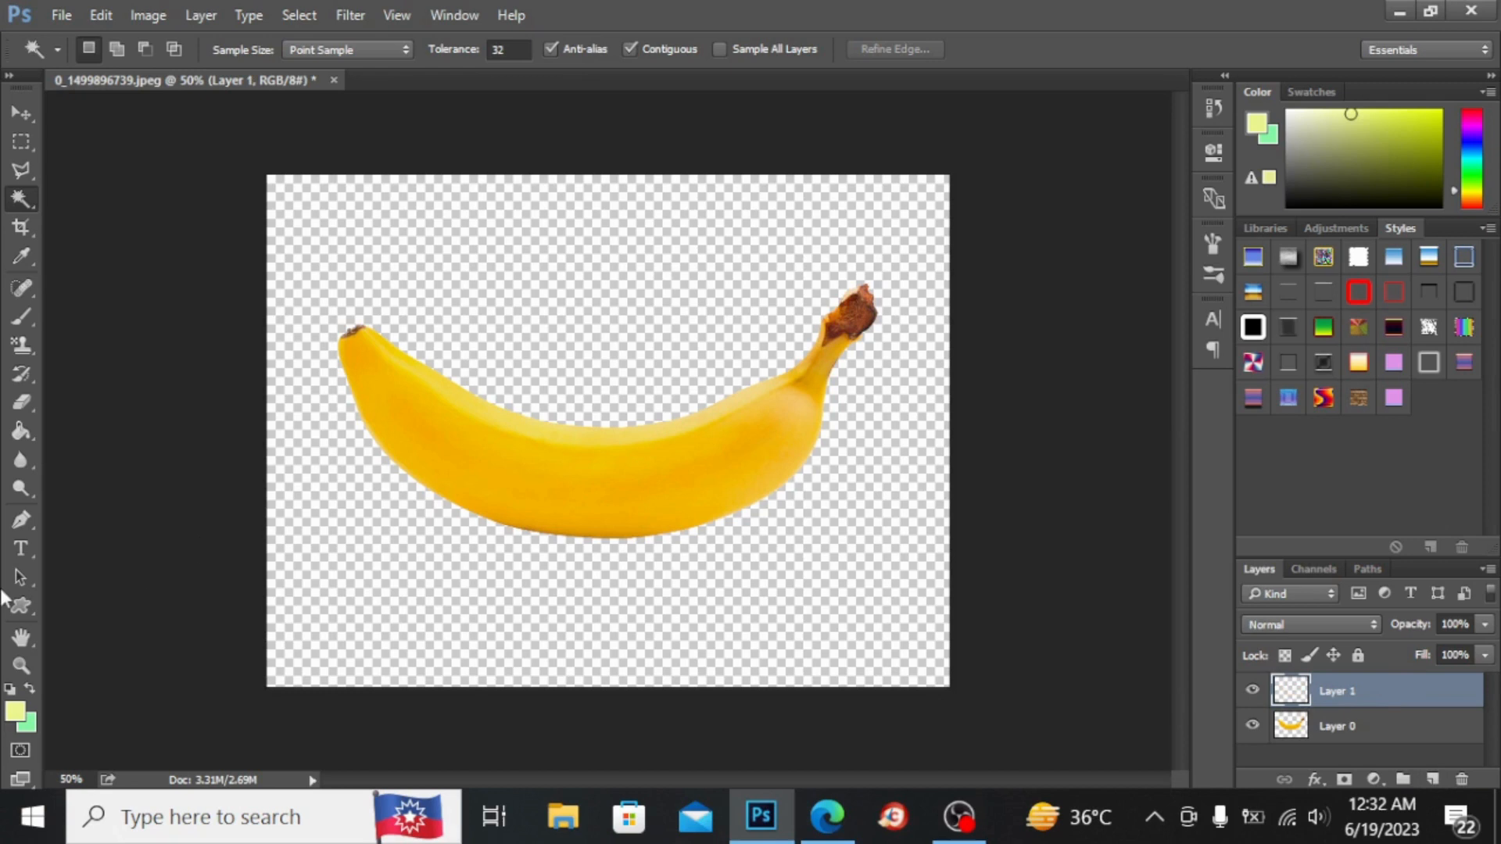
left_click(21, 551)
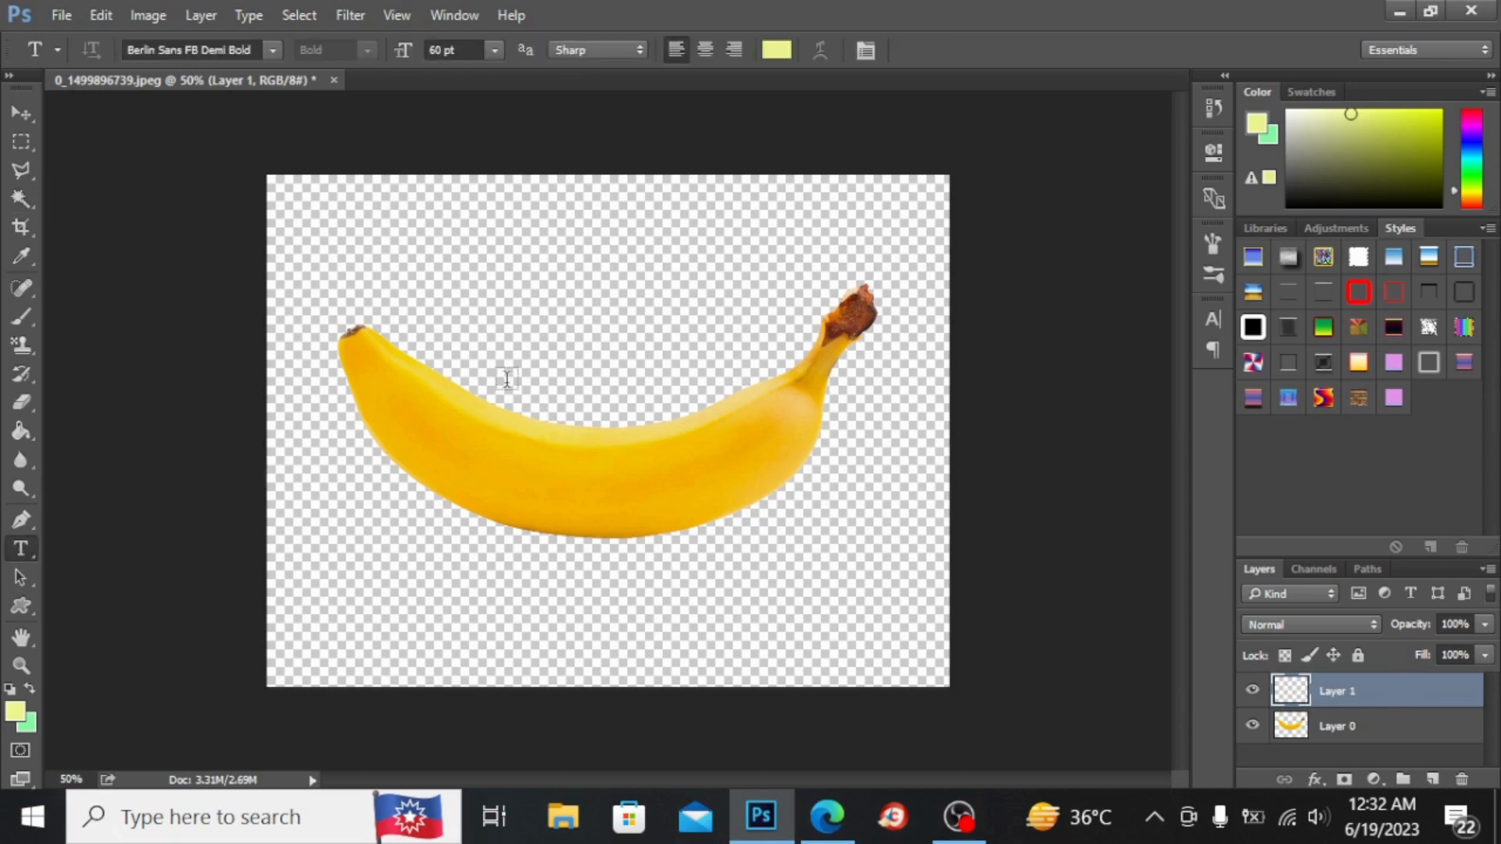
left_click(15, 712)
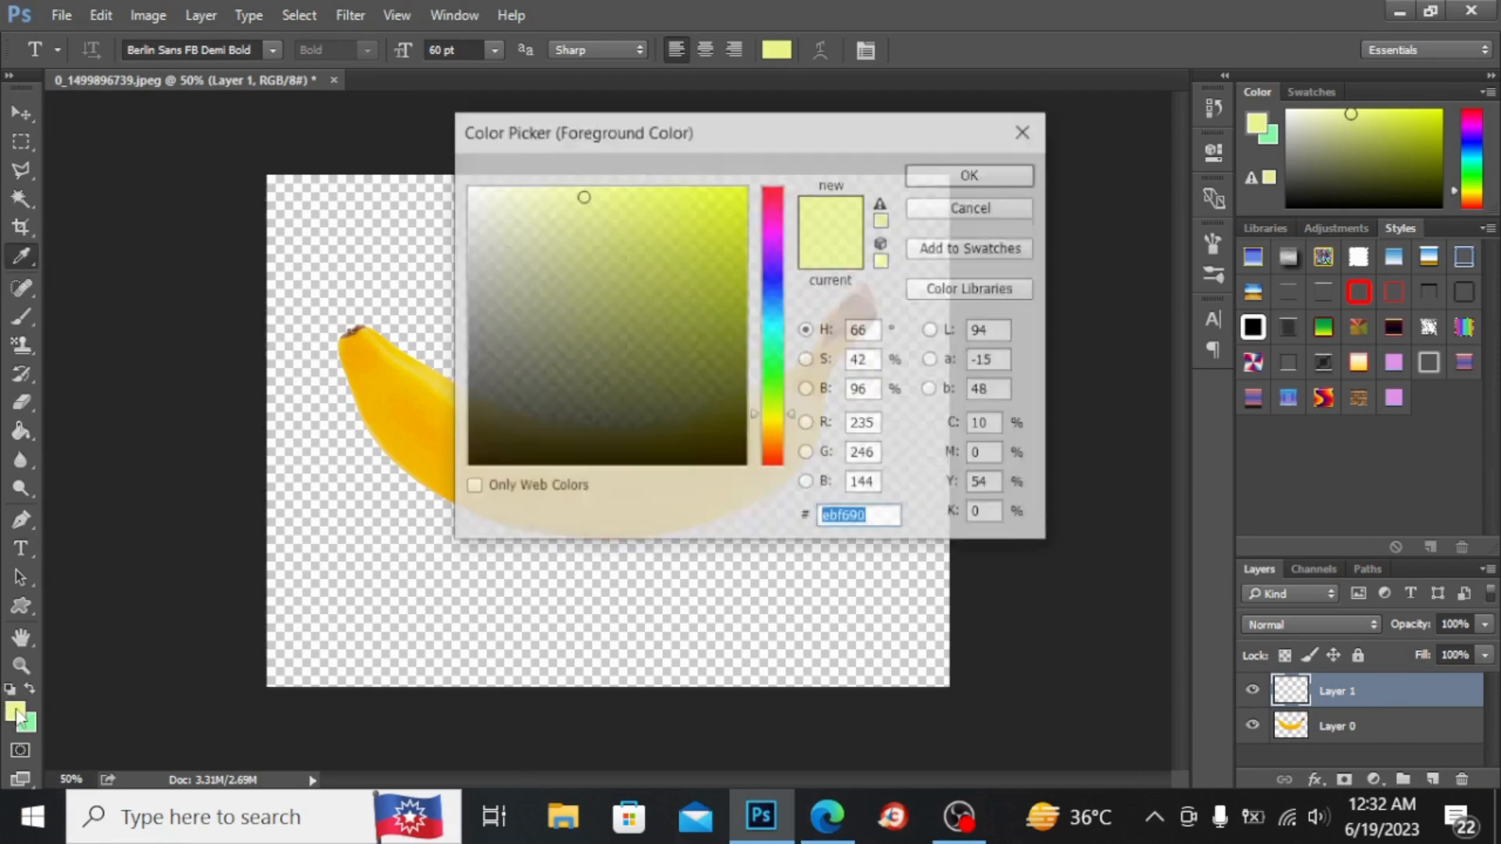
left_click(495, 457)
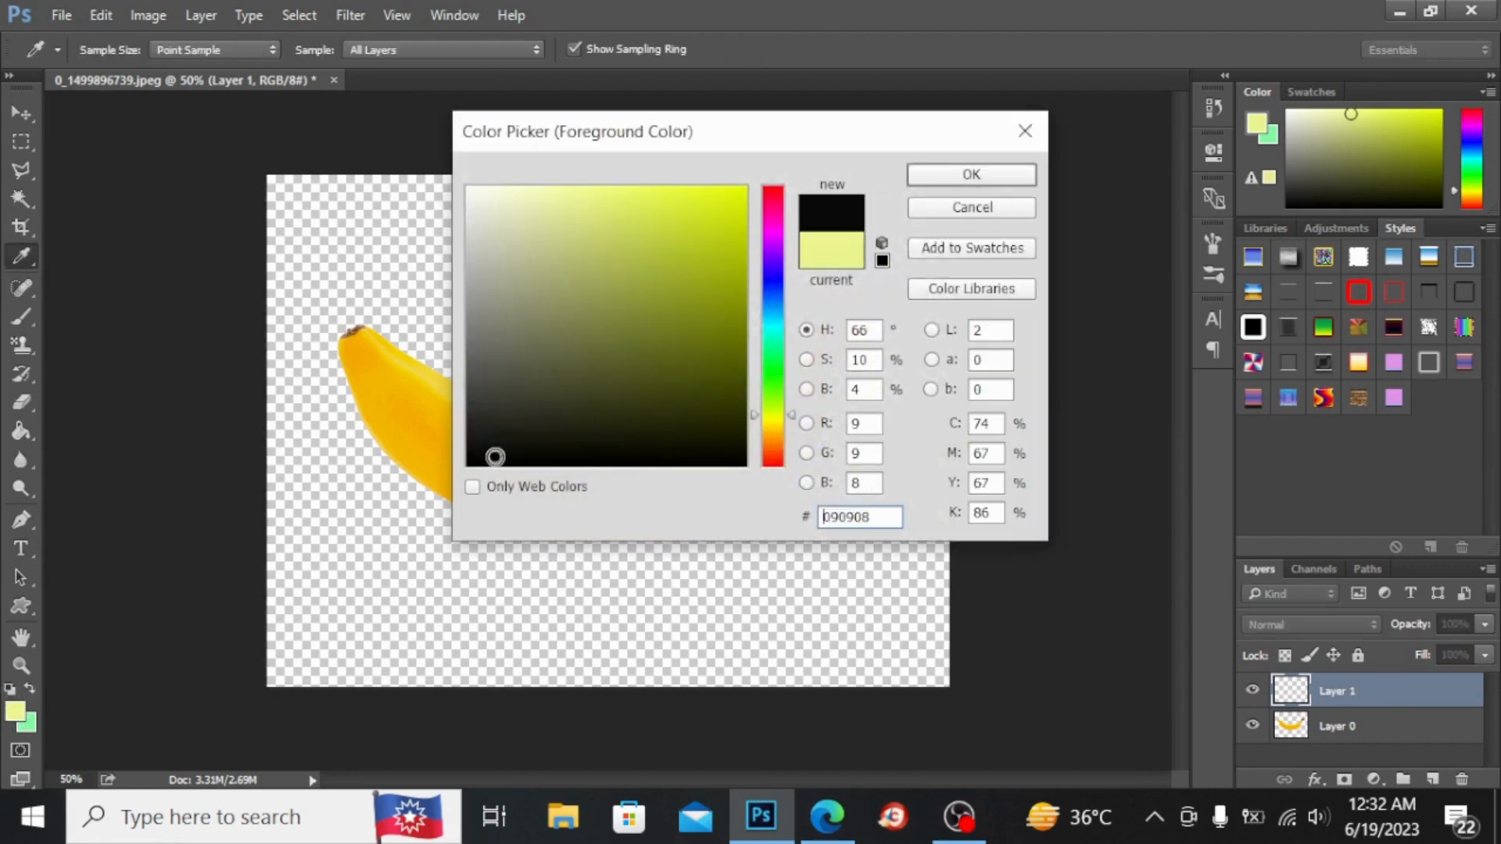
left_click(958, 178)
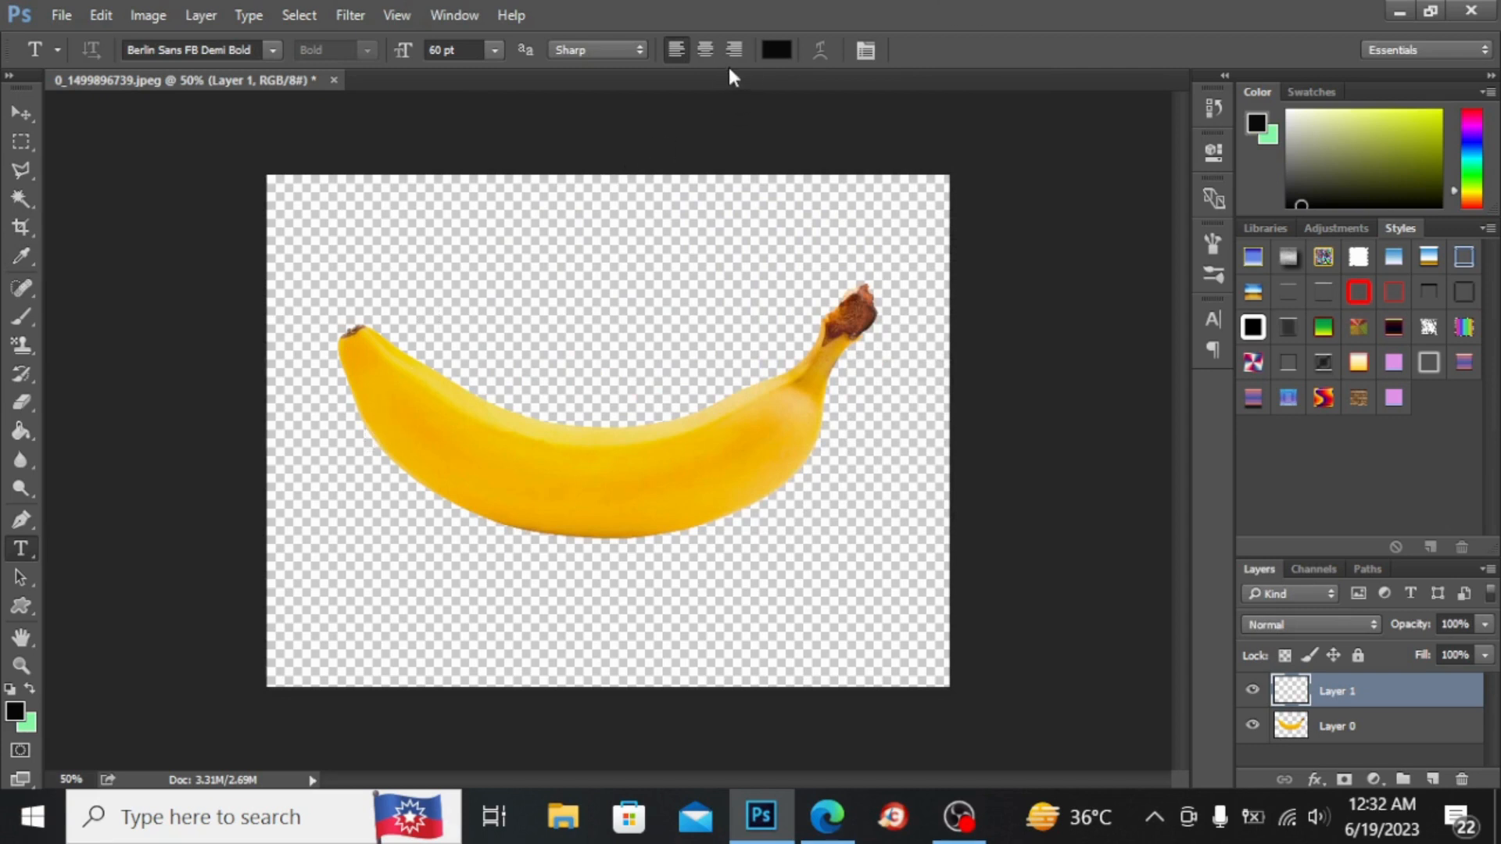
Create the text "BANANA" over the banana's left end and commit it
left_click(384, 375)
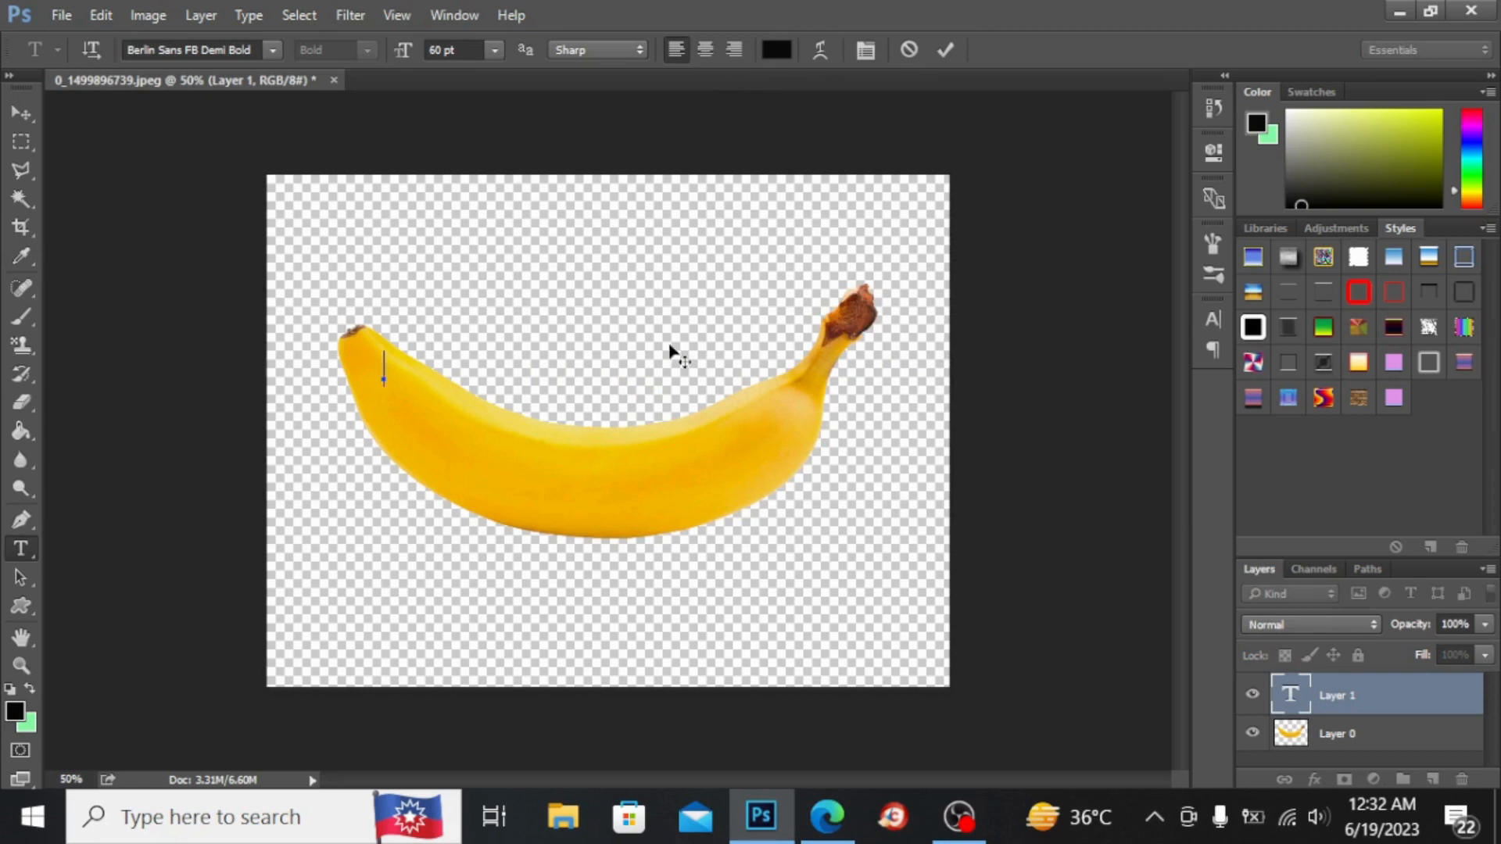
type("BAN")
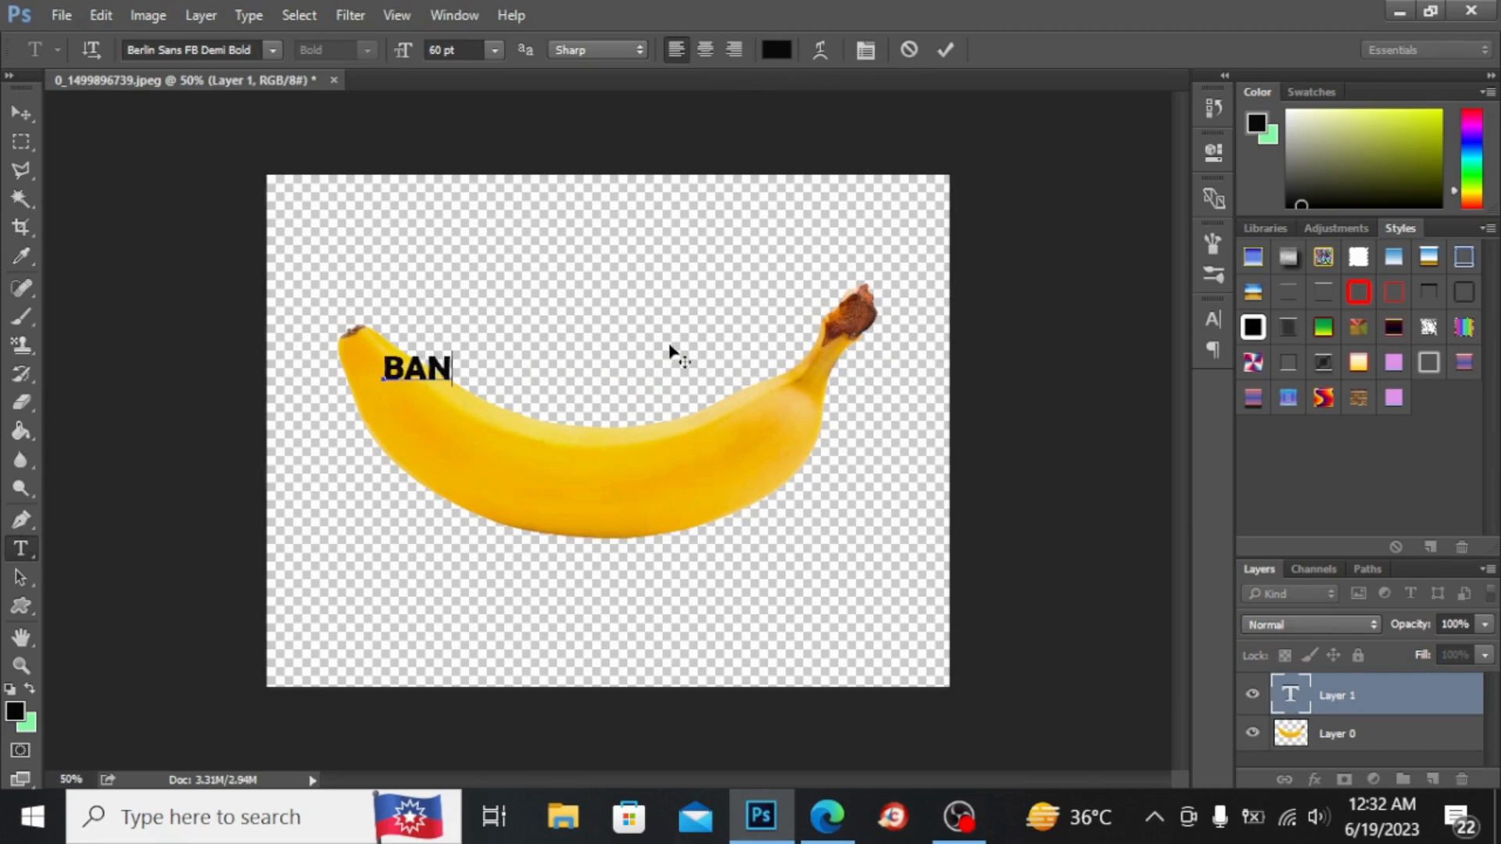
key("BackSpace")
type("NANA")
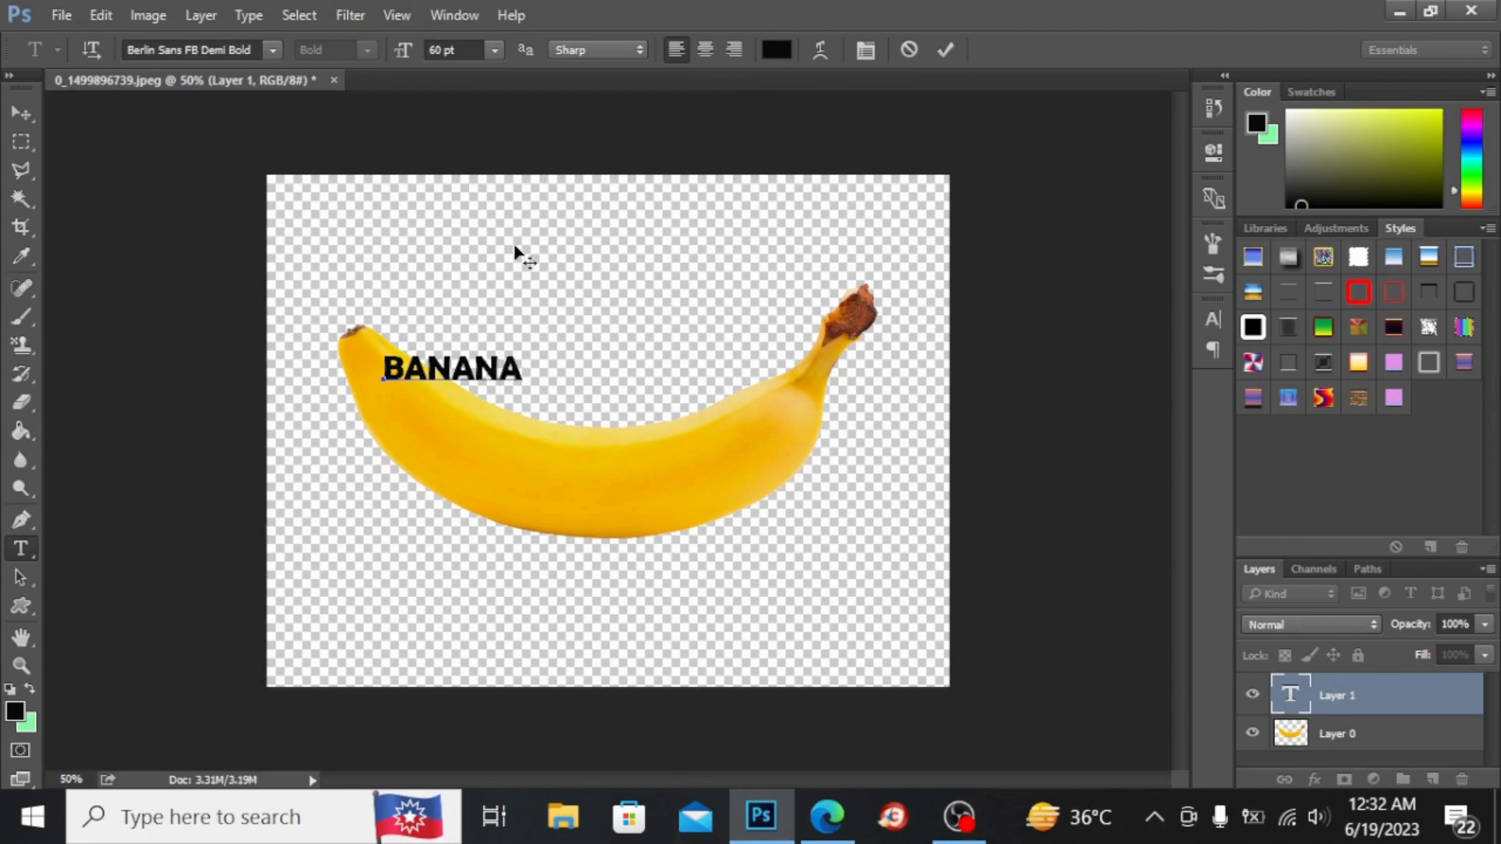
left_click(21, 551)
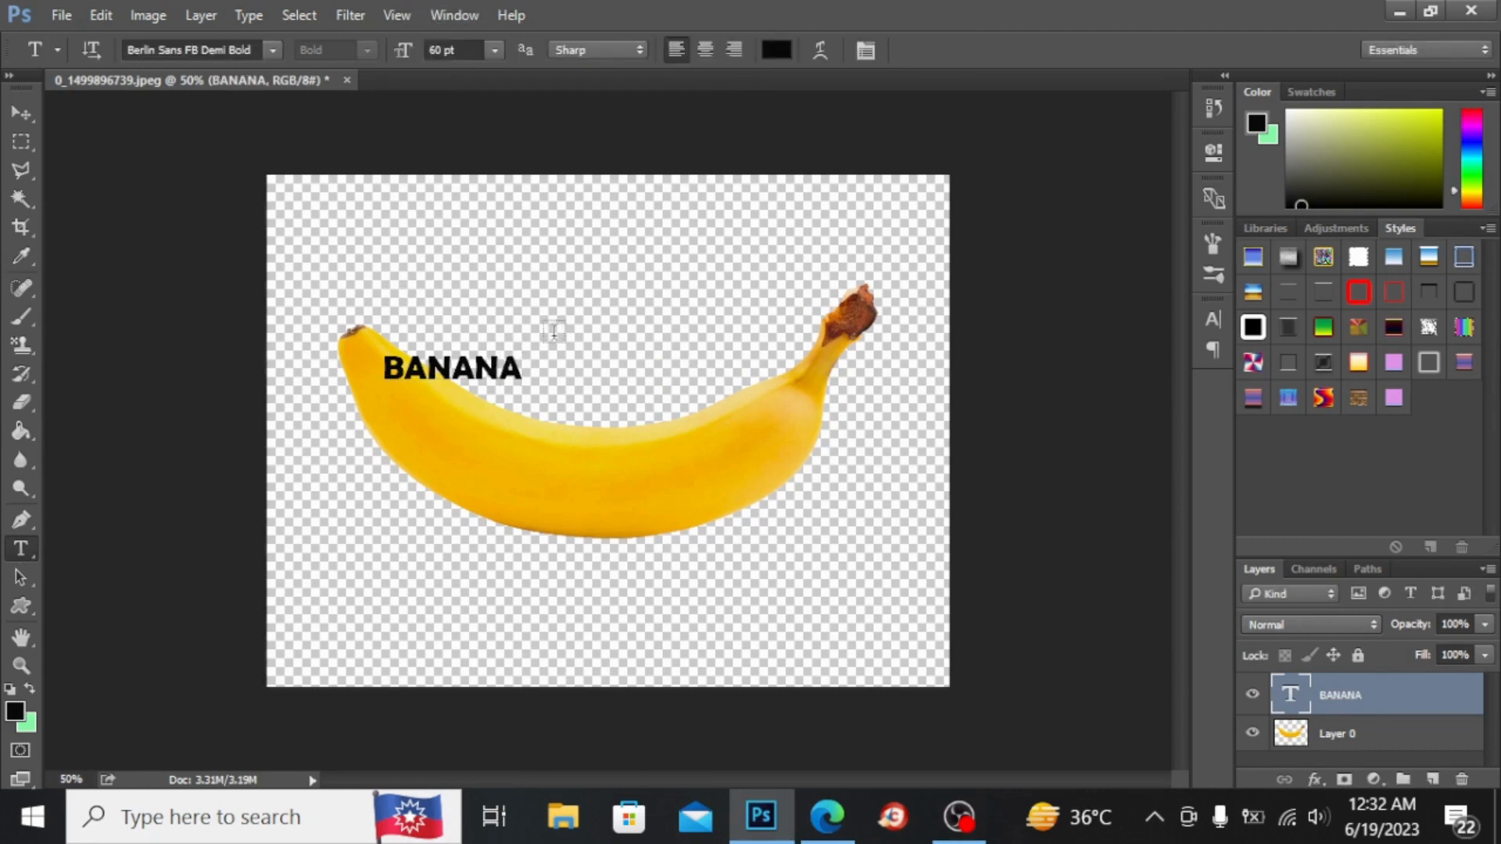
Change the font of the BANANA text to Arial Black
double_click(513, 368)
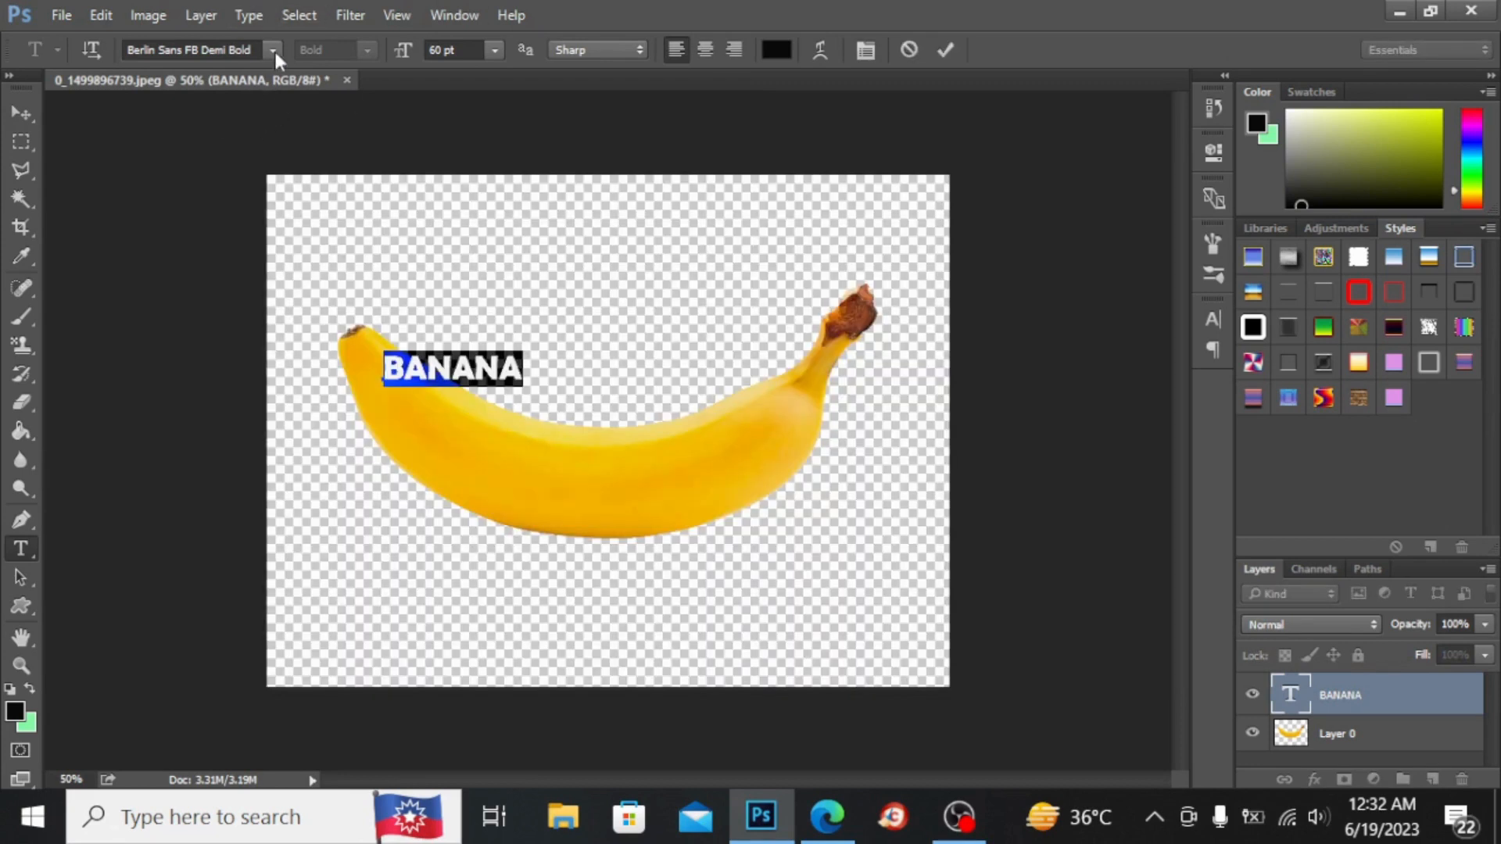
left_click(273, 50)
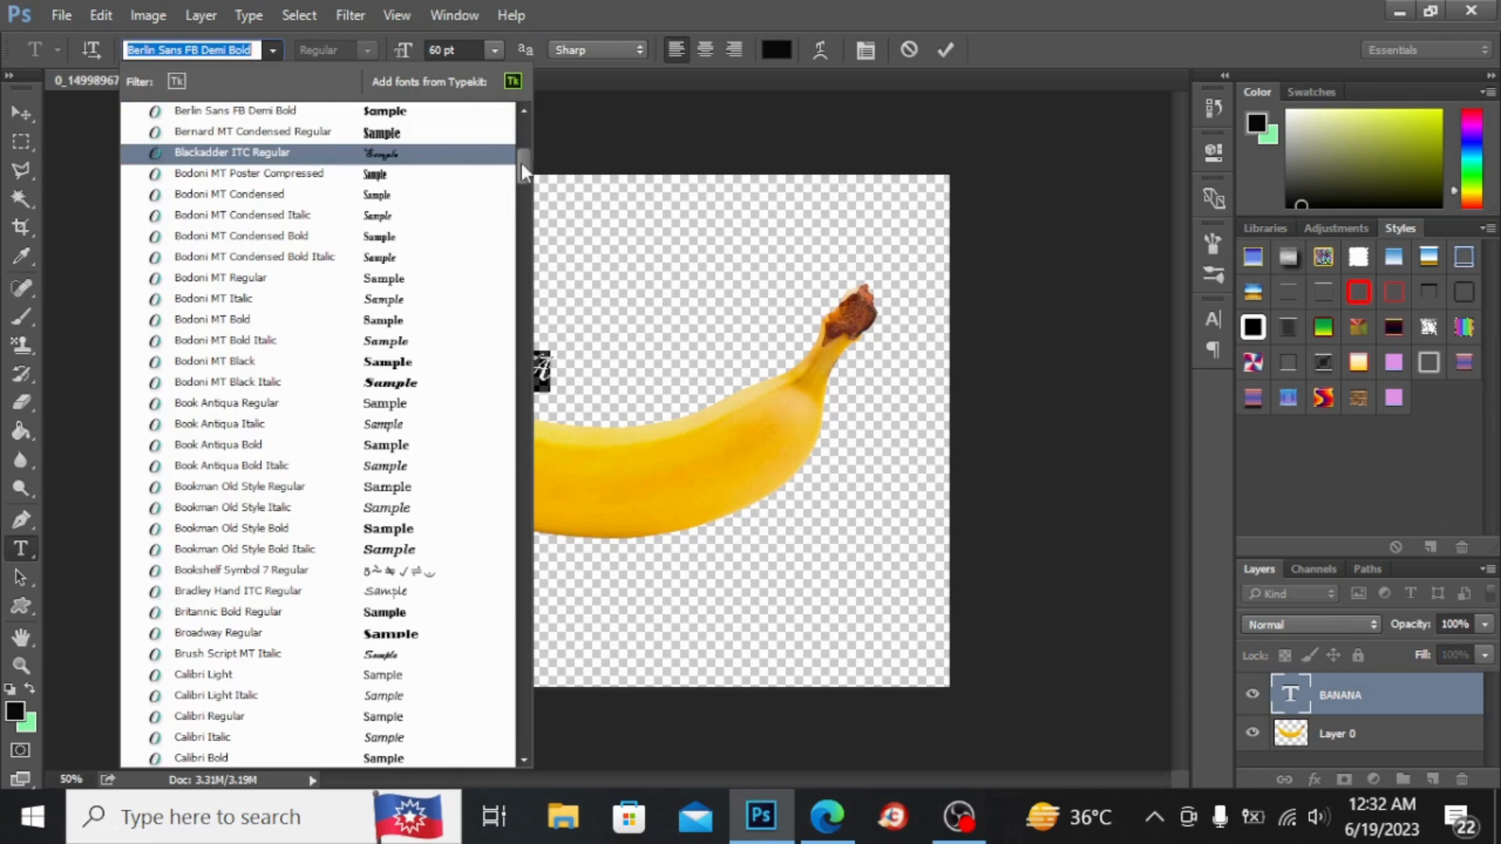
left_click_drag(520, 163, 522, 130)
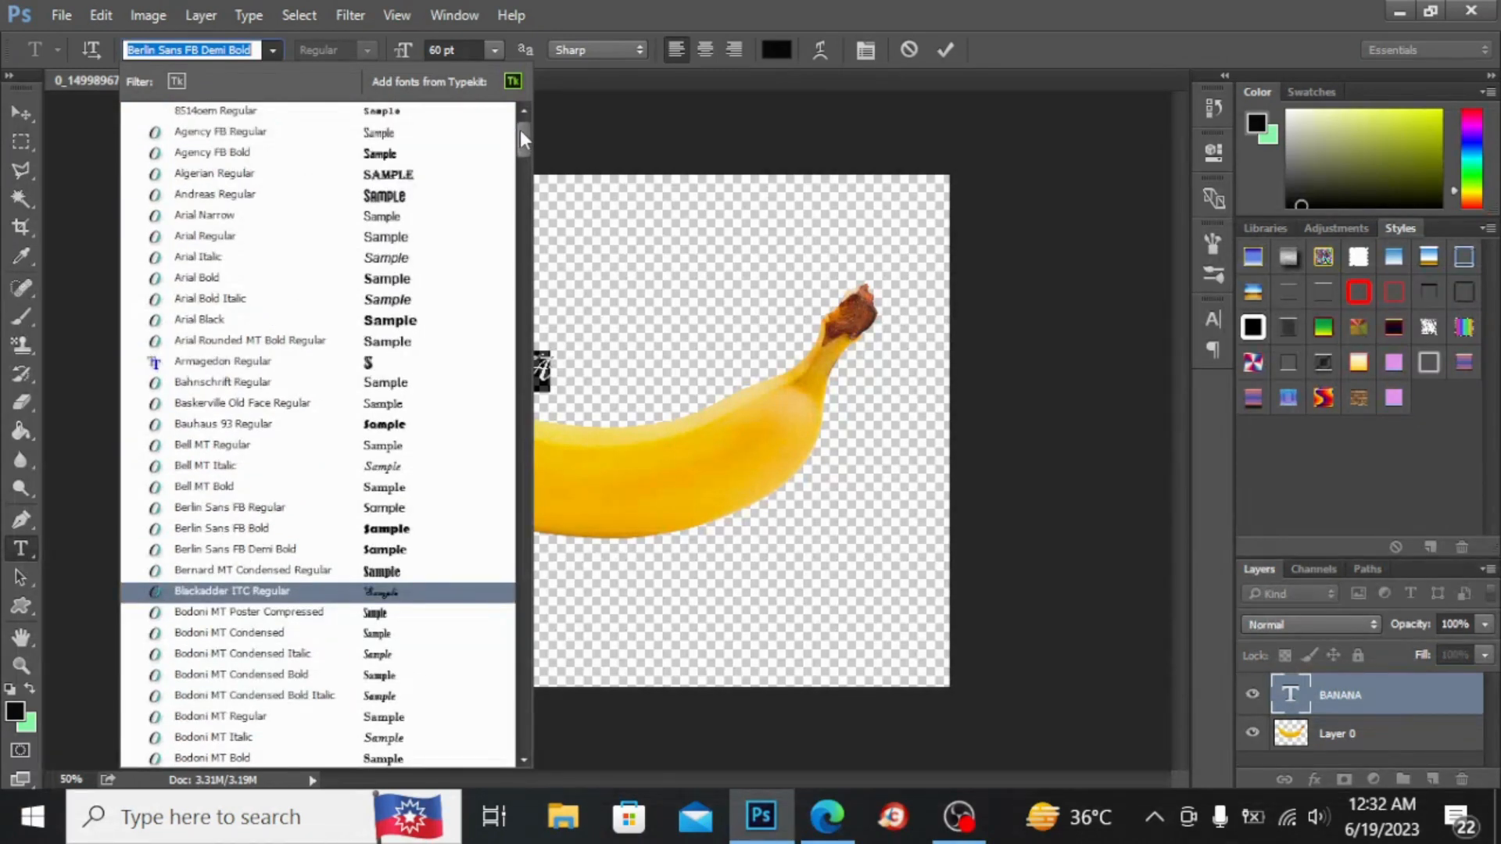
left_click(413, 321)
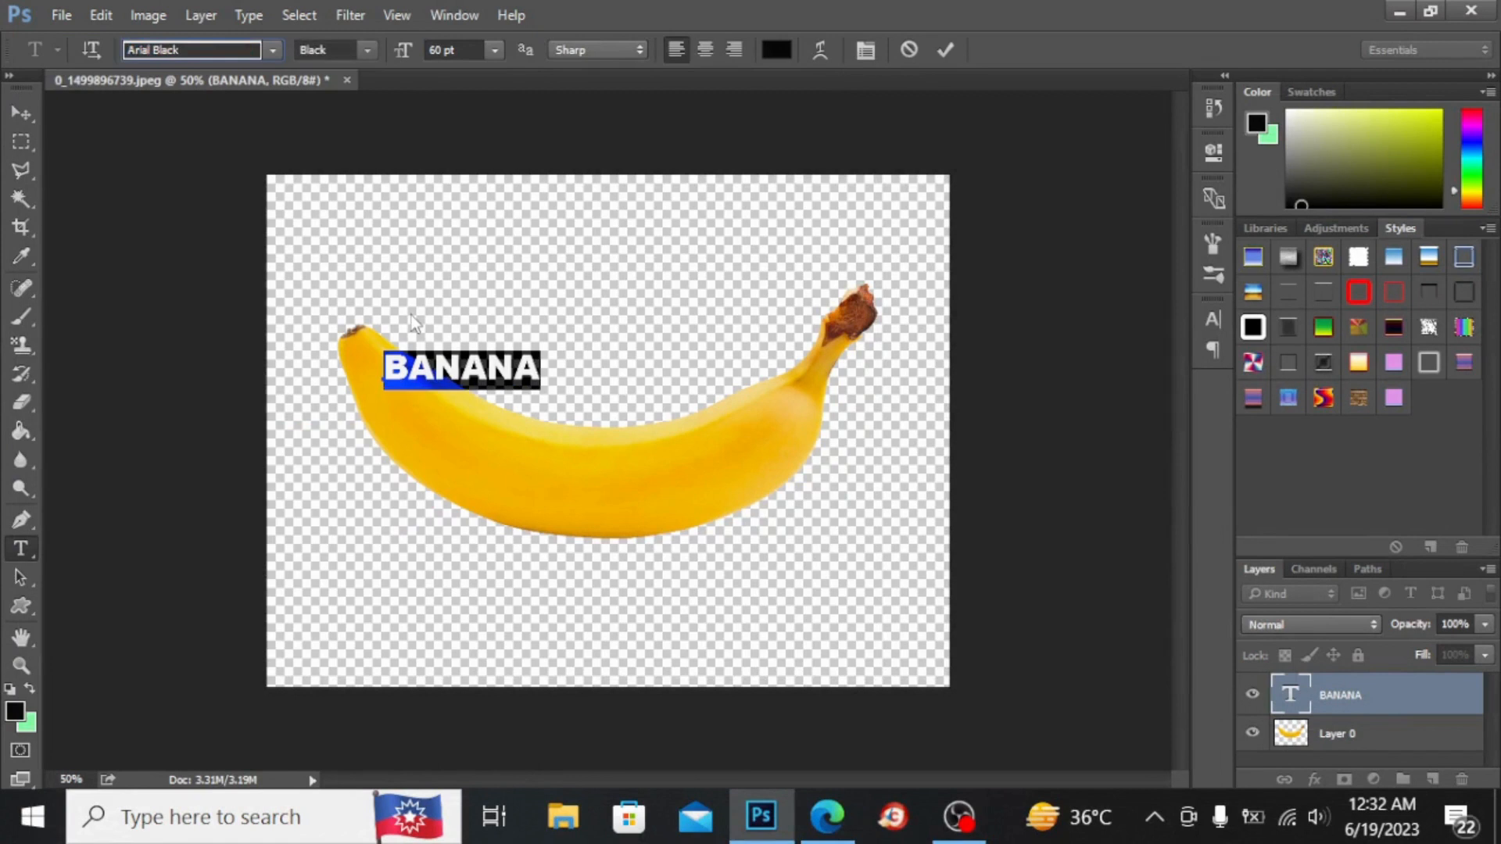
Scale the BANANA text proportionally to about 318% and position it across the middle of the banana
left_click(22, 114)
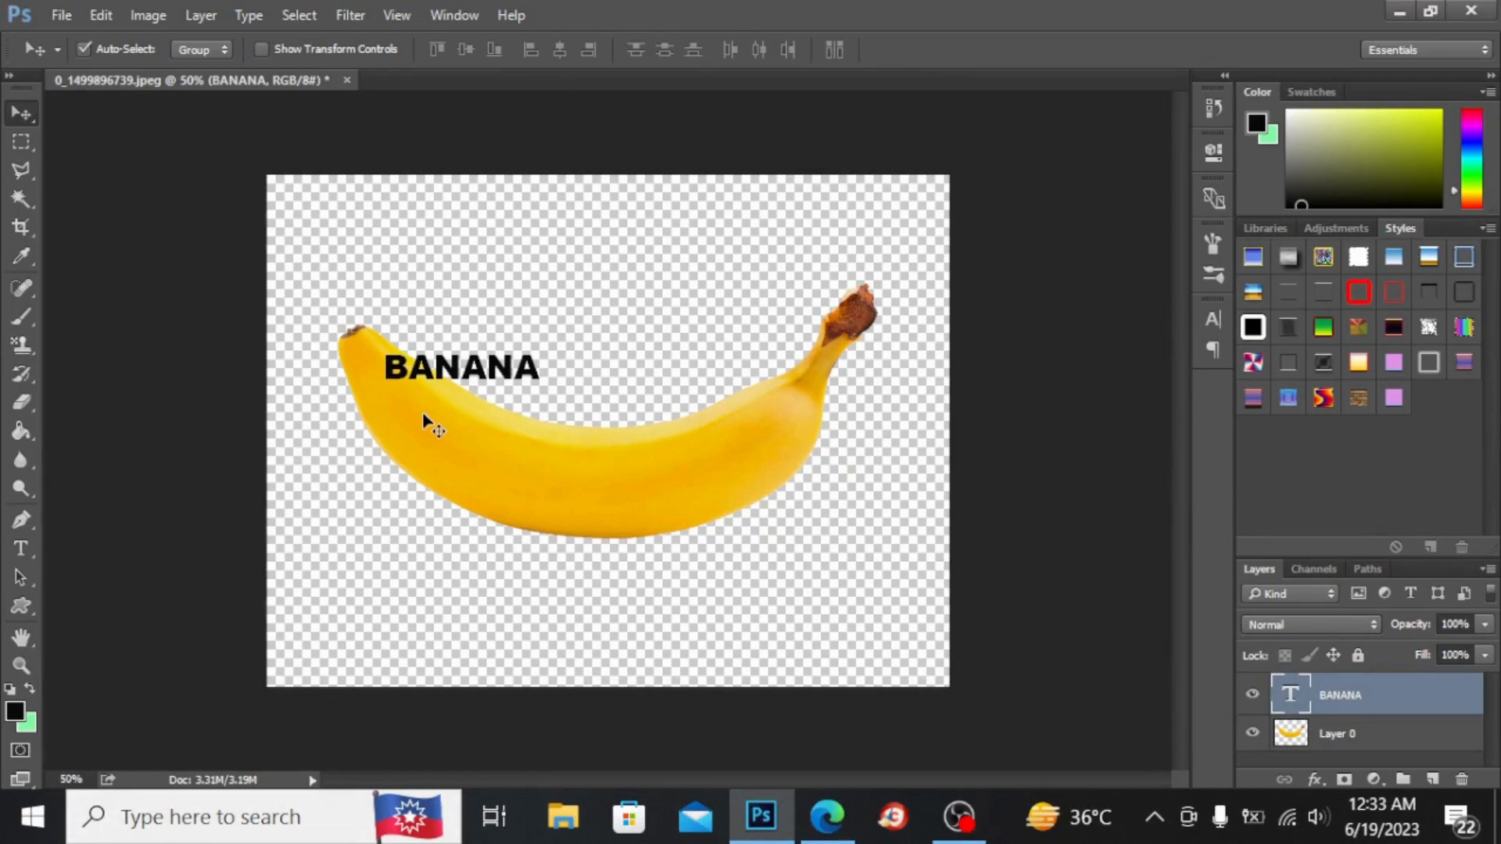
key("ctrl")
key("ctrl+t")
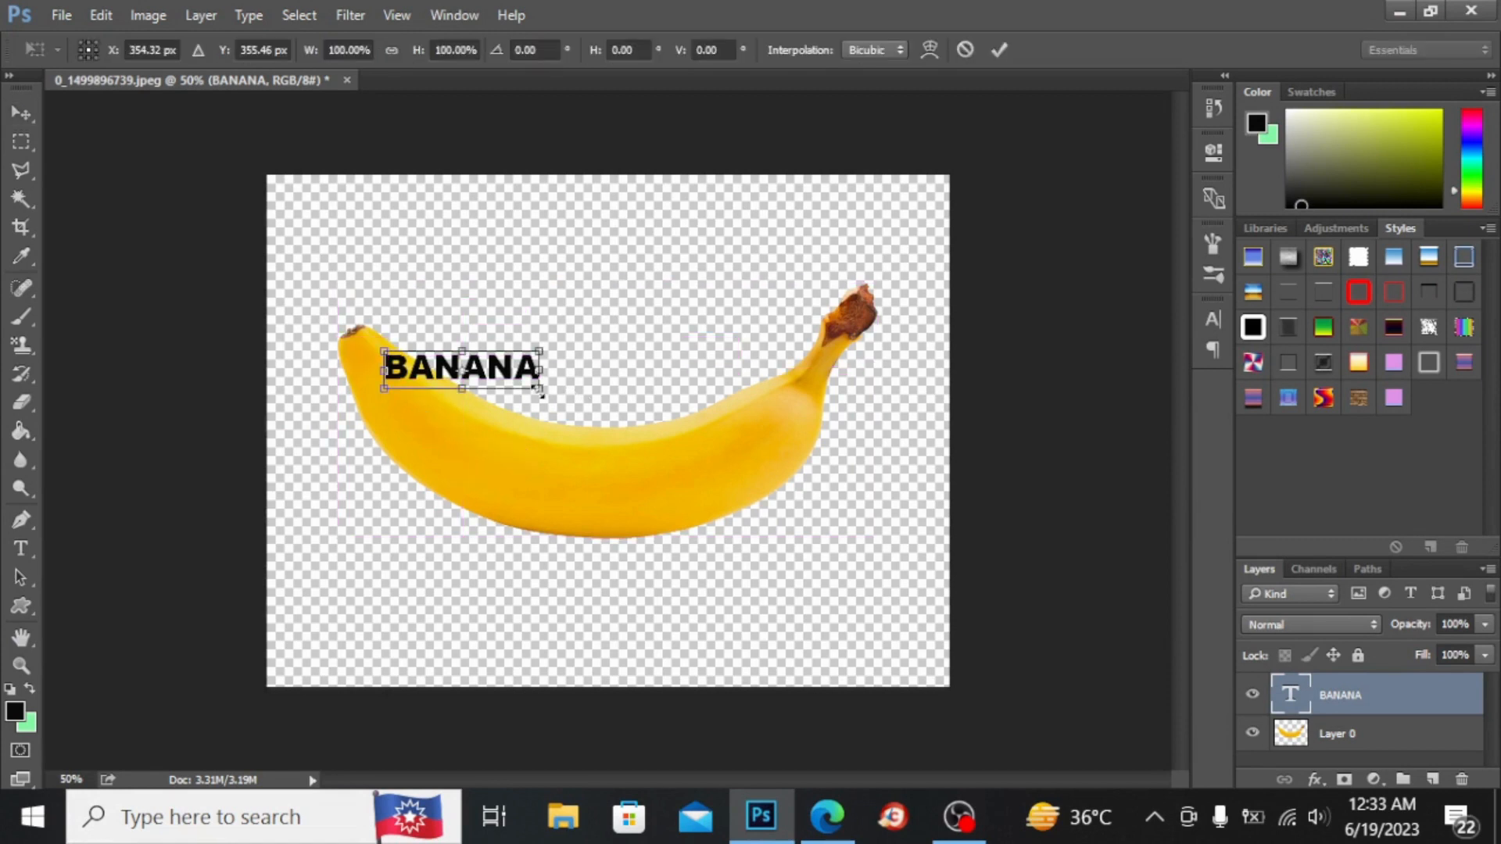
left_click_drag(540, 390, 849, 600)
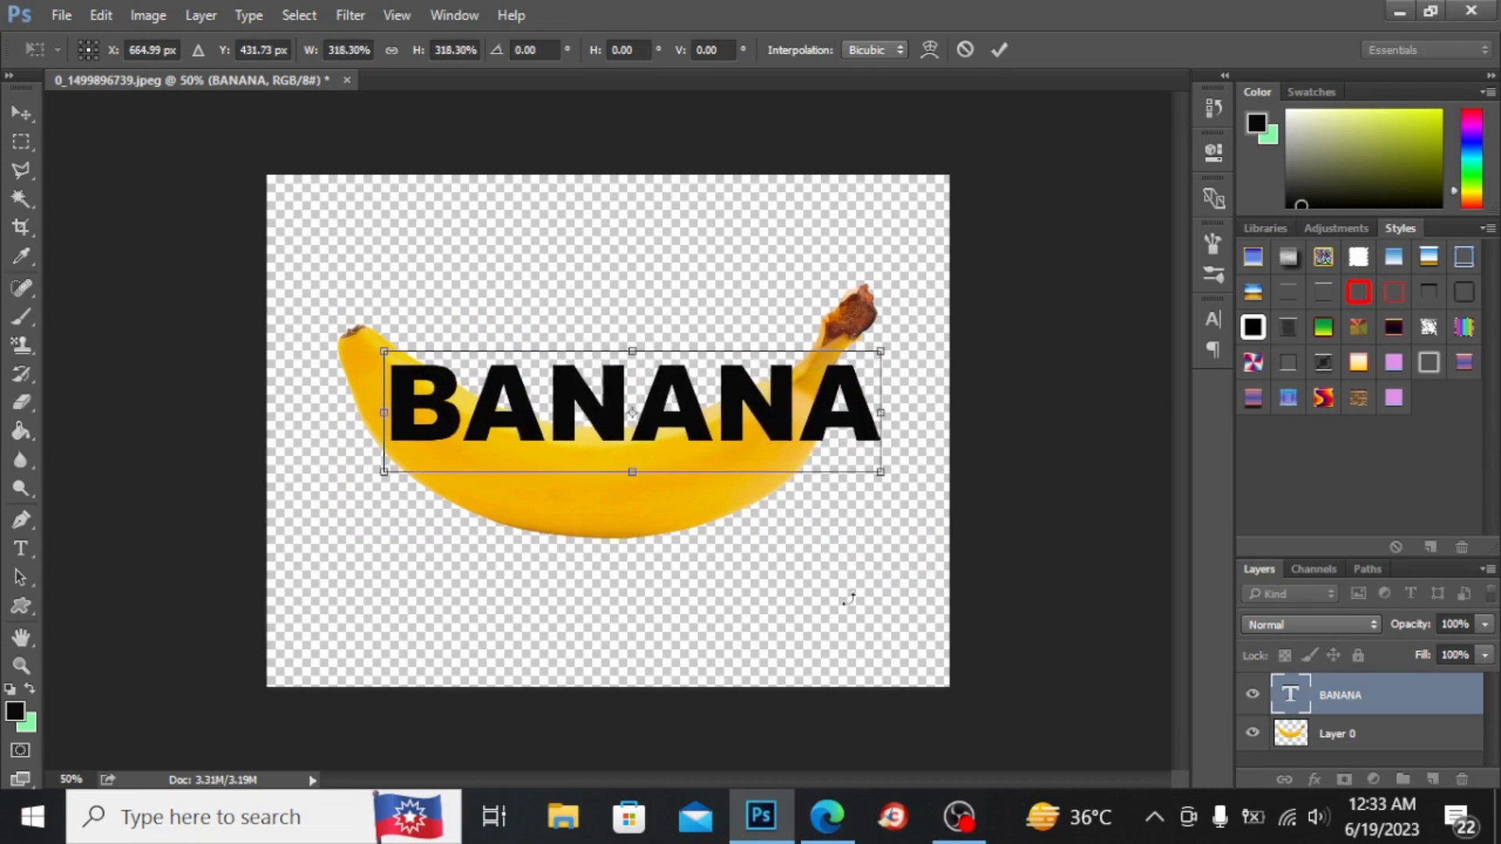
left_click_drag(789, 418, 763, 469)
key("Return")
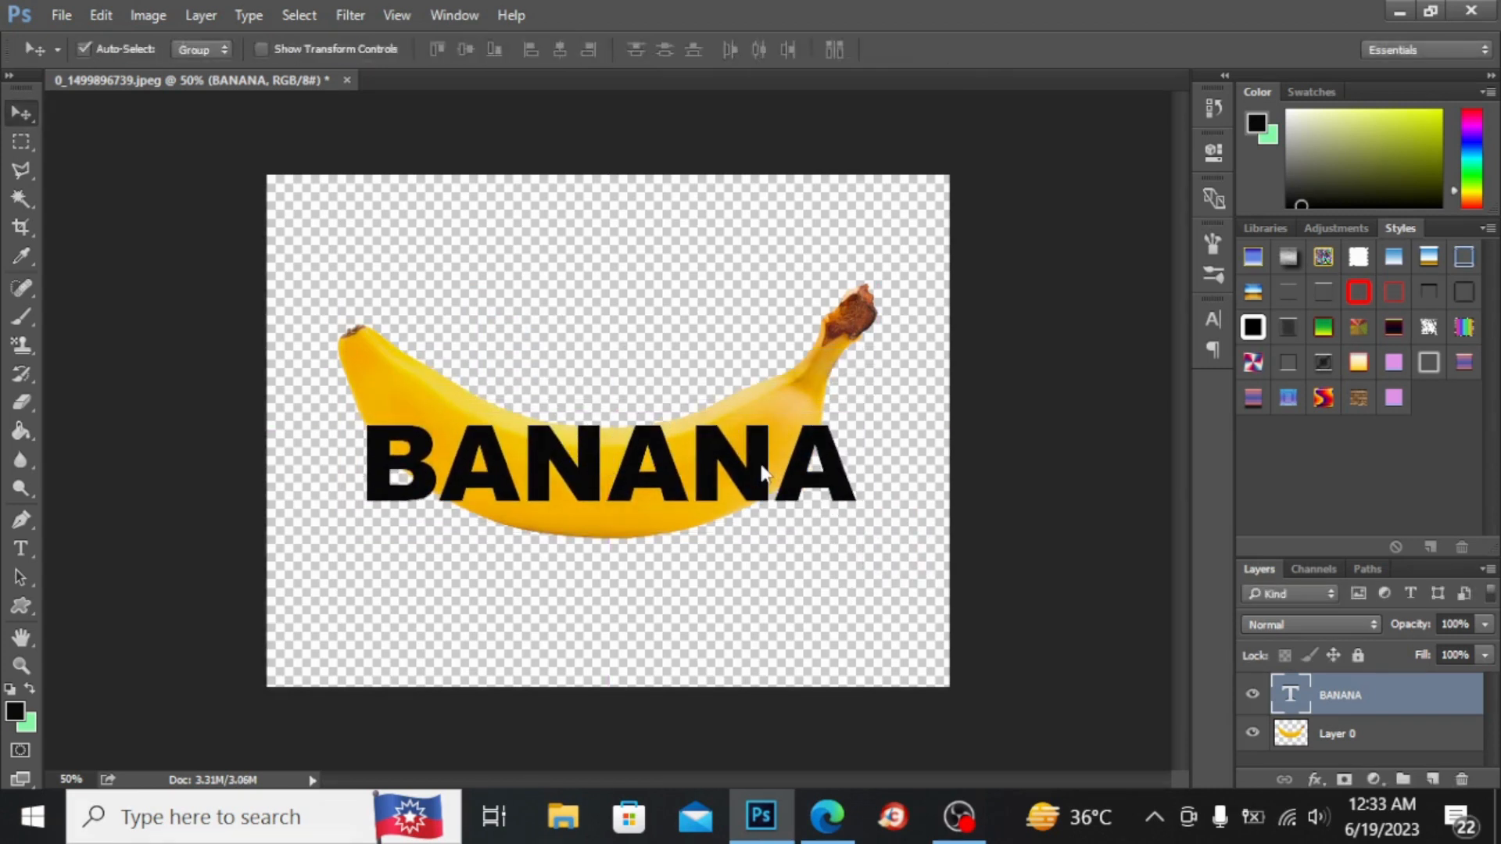
Convert the BANANA text layer to a smart object and warp its upper edge to follow the banana's upper curve
right_click(1327, 713)
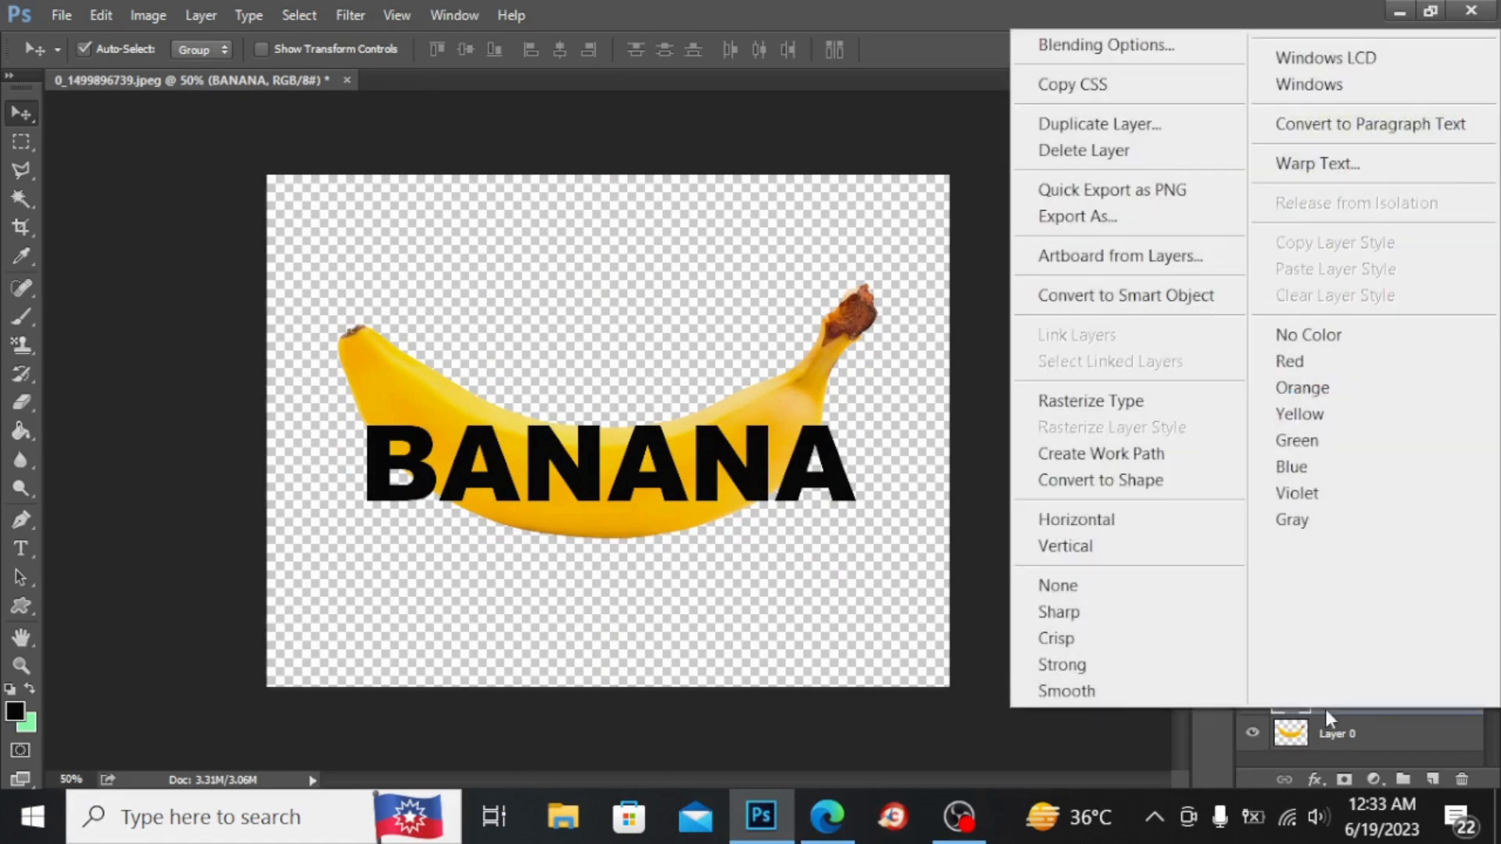
left_click(1109, 297)
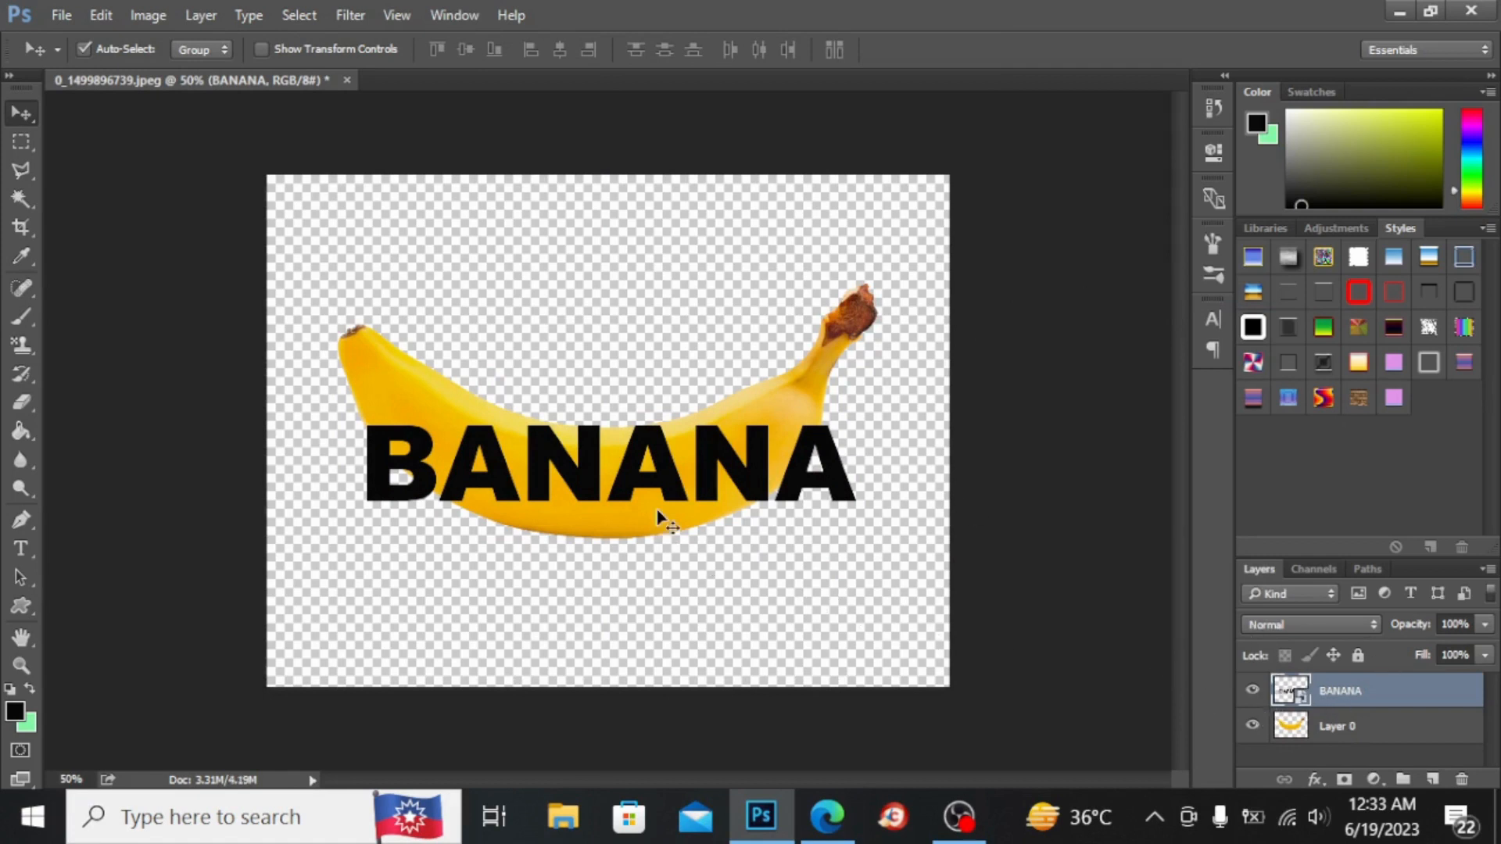
key("ctrl+t")
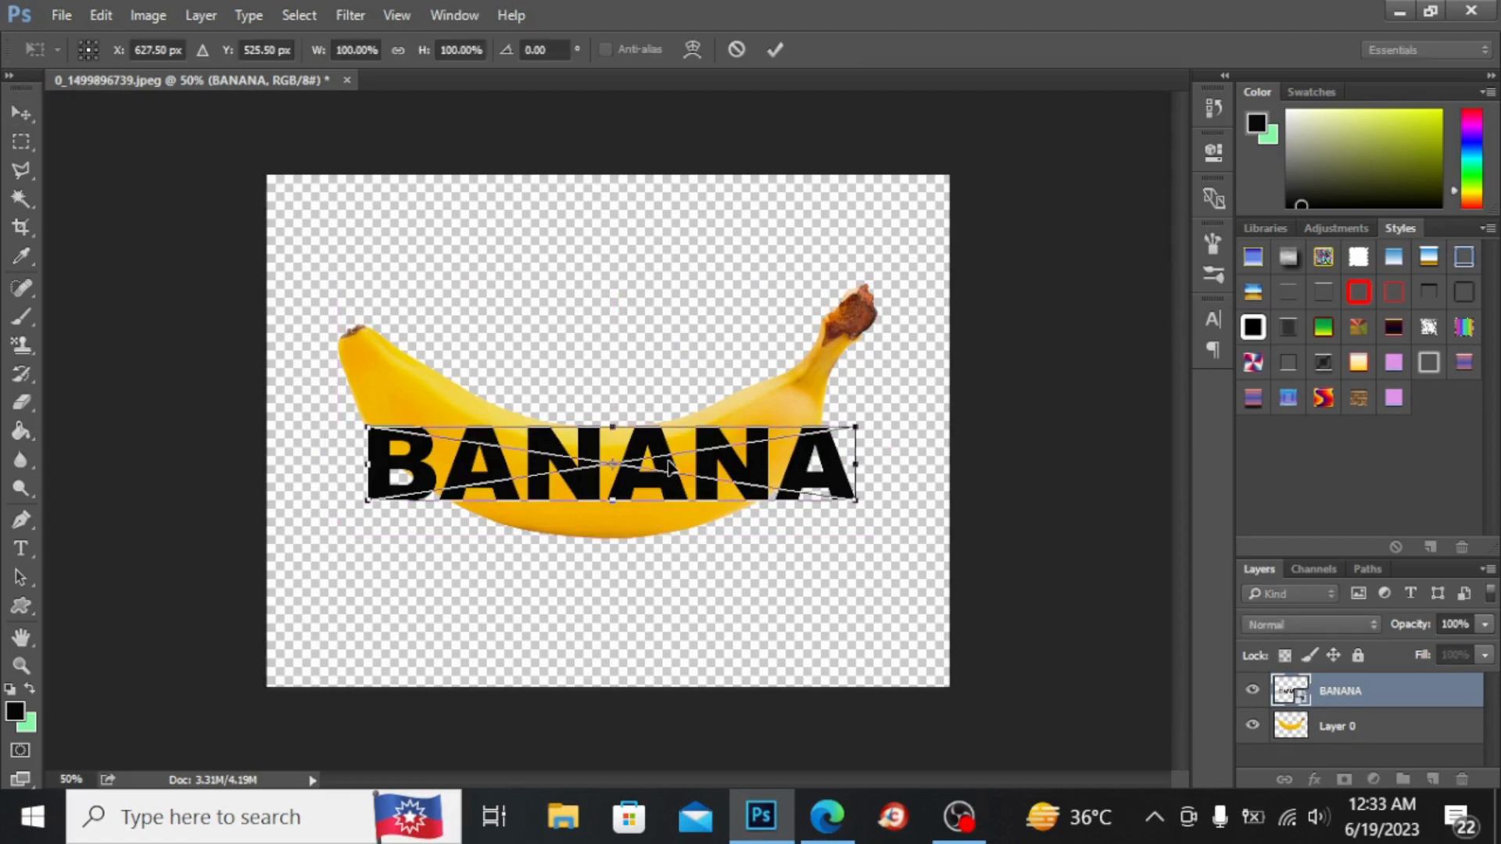
right_click(669, 467)
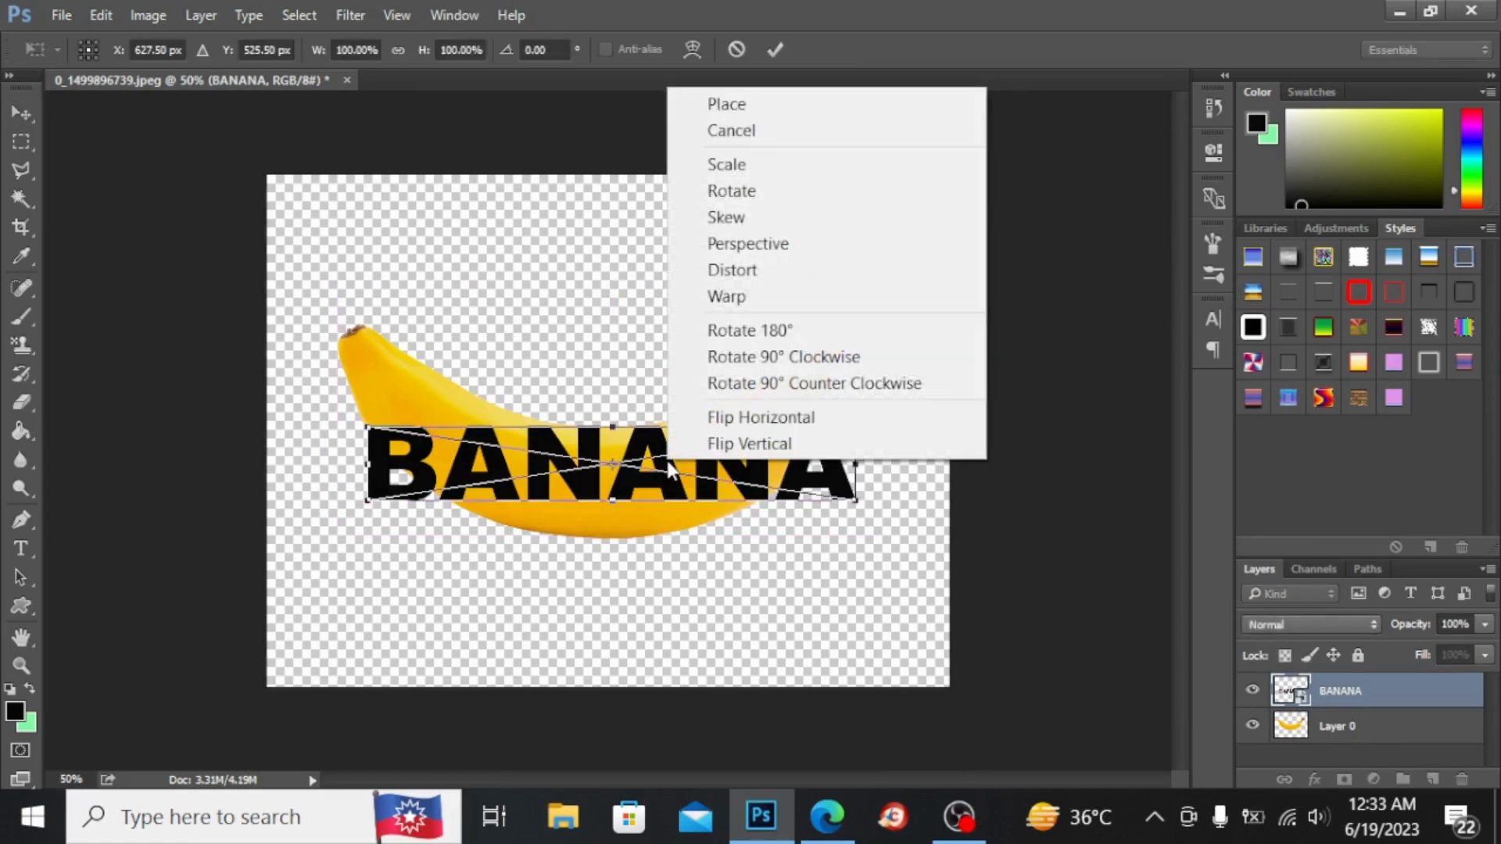
left_click(717, 303)
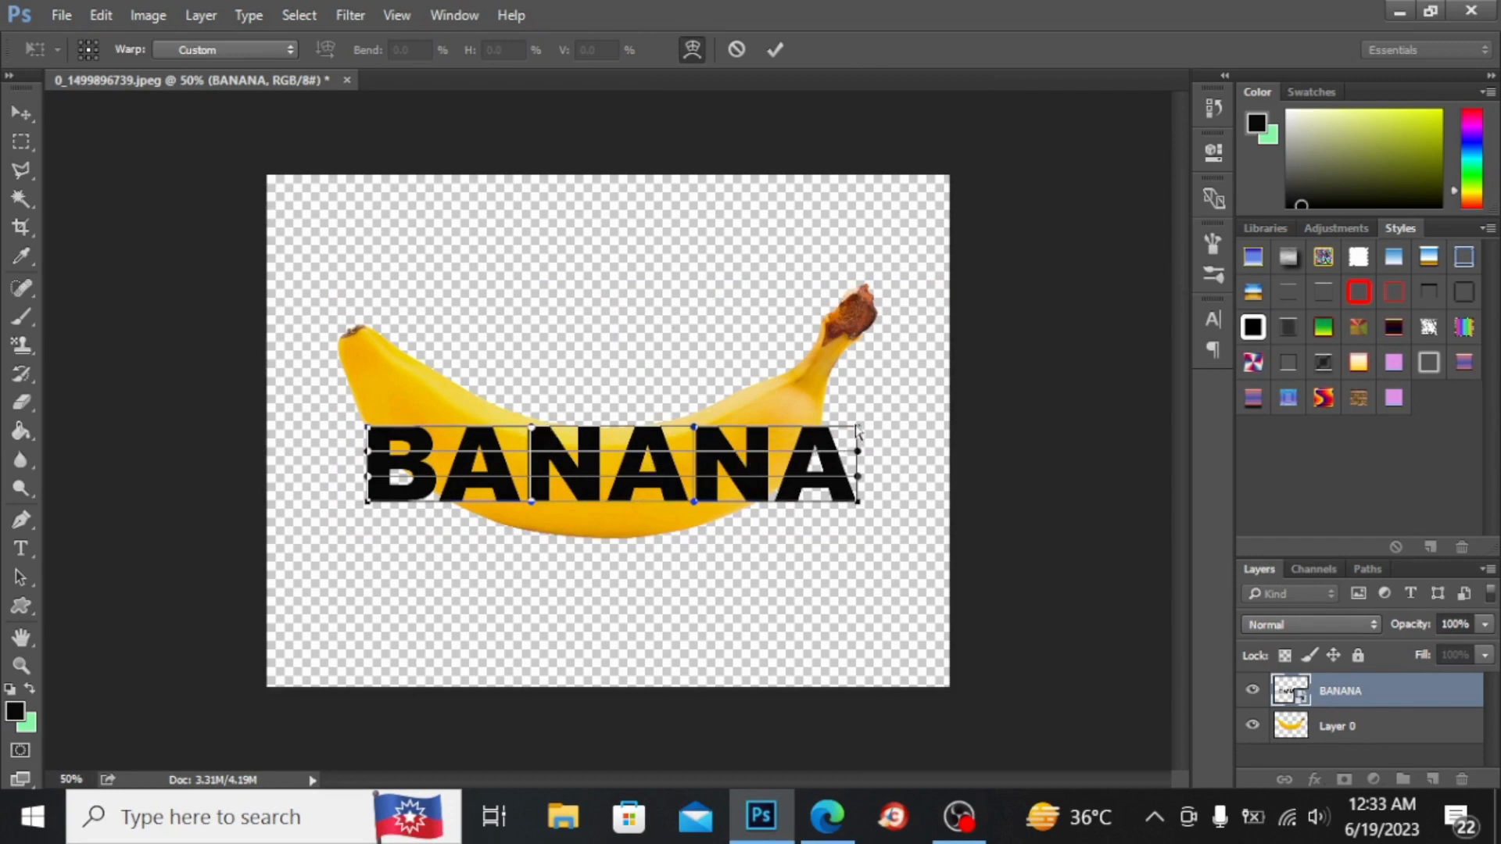
left_click_drag(857, 431, 805, 371)
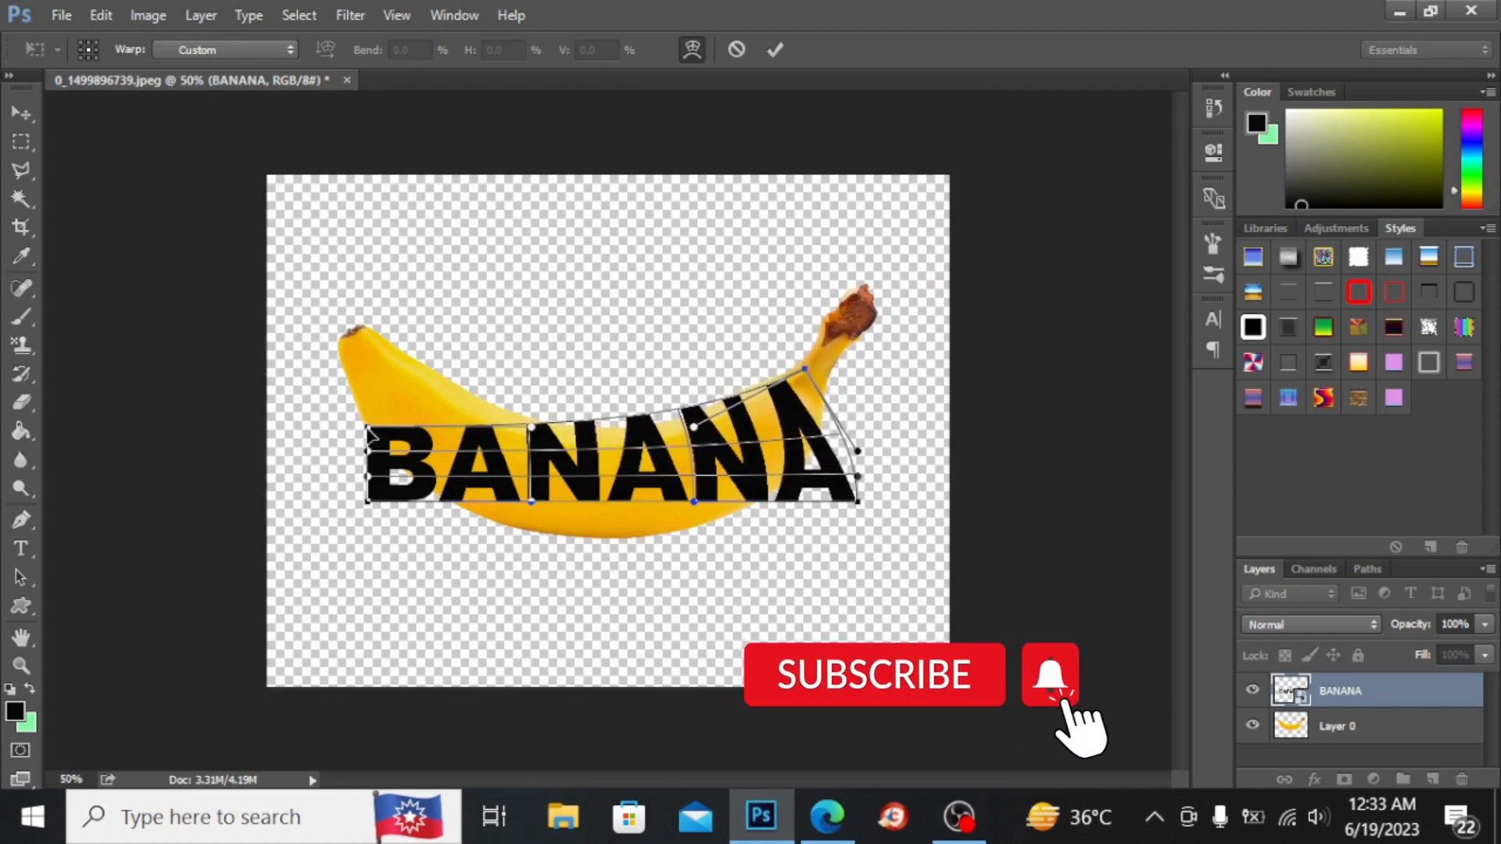
left_click_drag(368, 429, 388, 348)
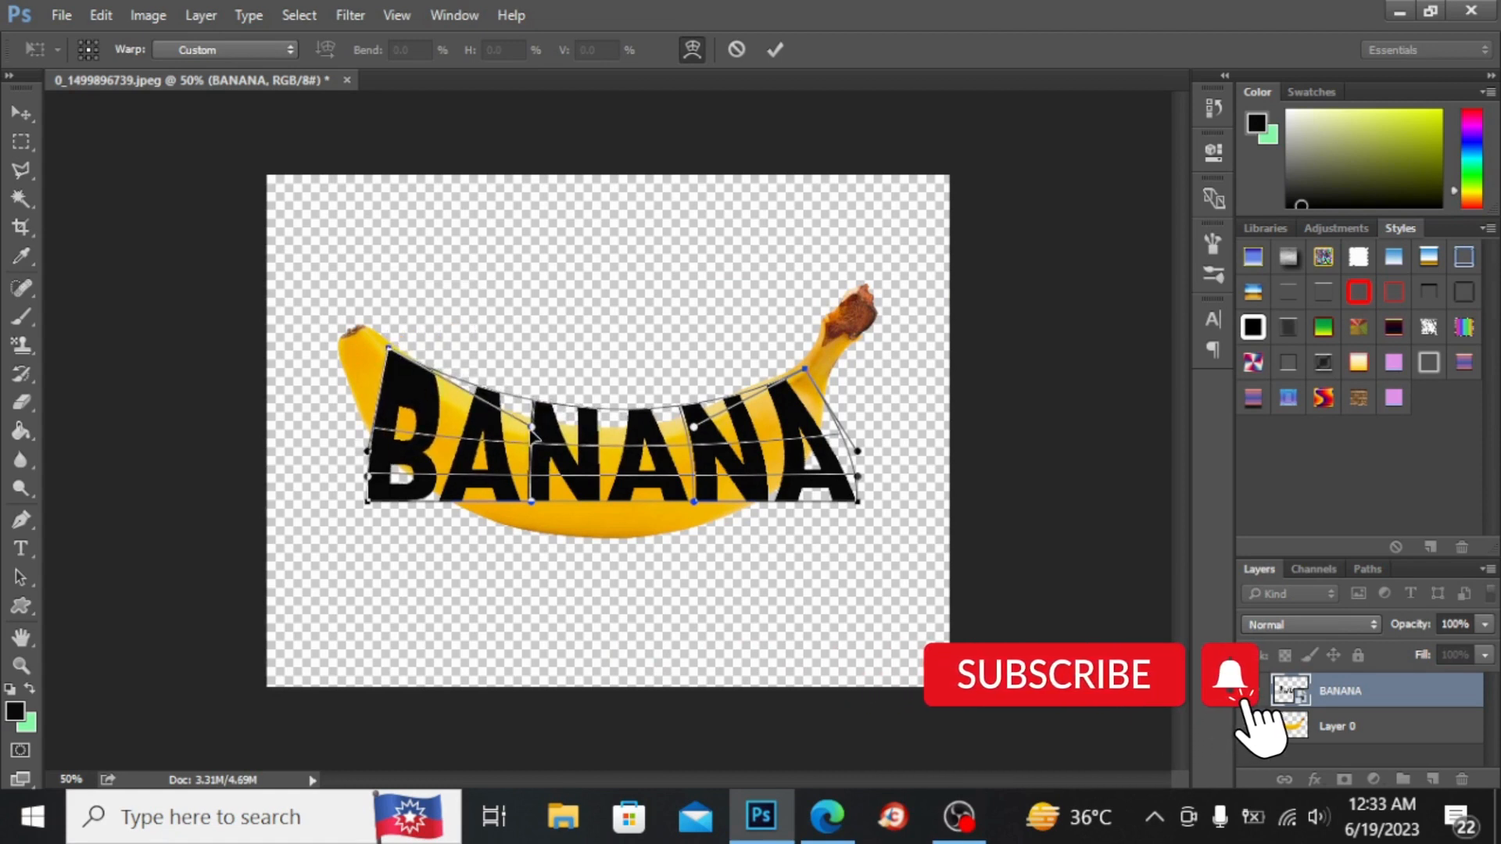
left_click_drag(533, 425, 533, 455)
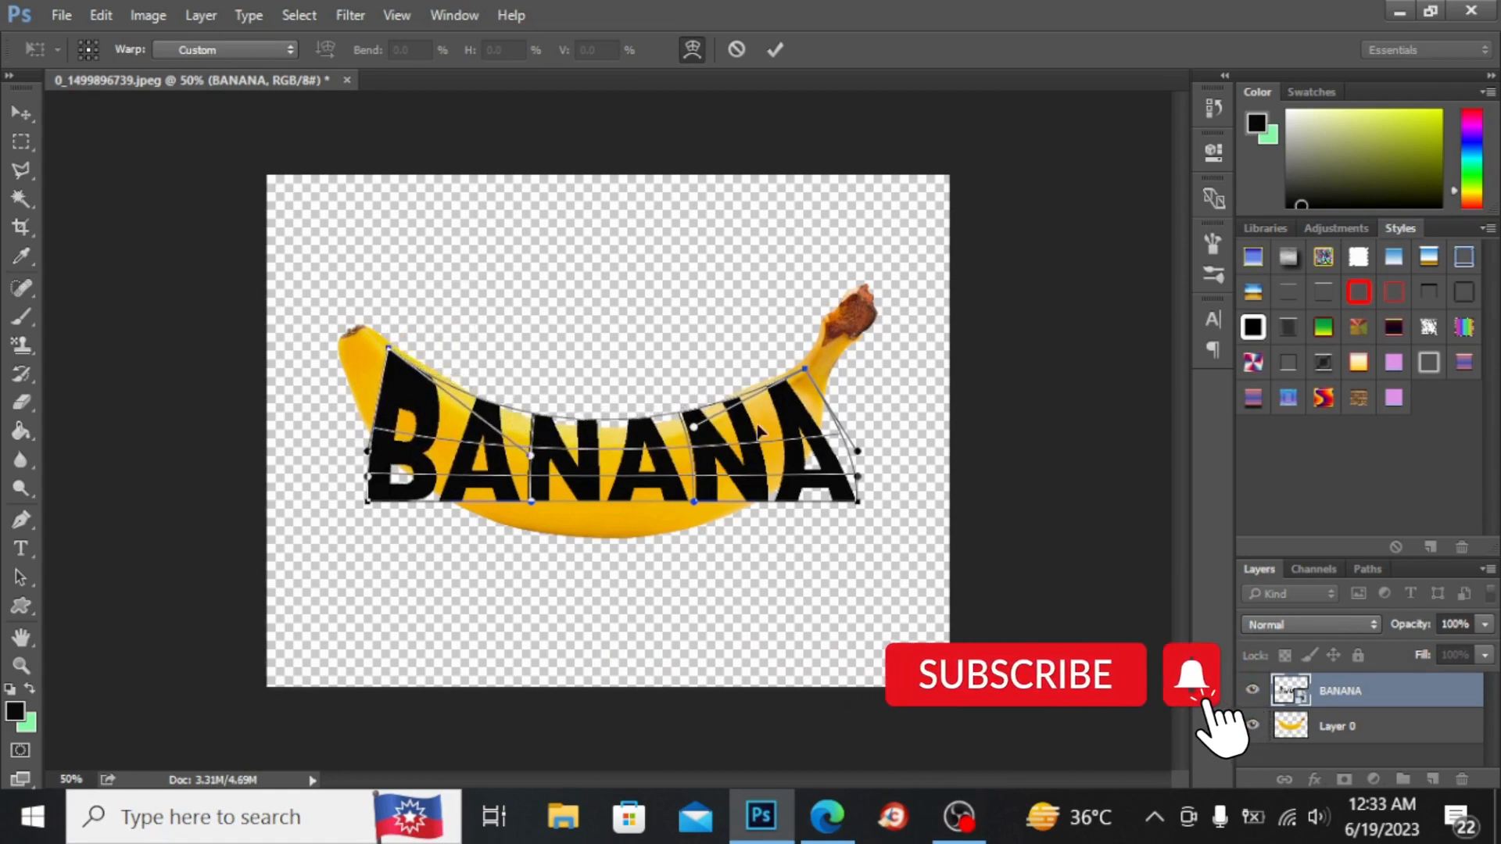
left_click_drag(693, 427, 694, 437)
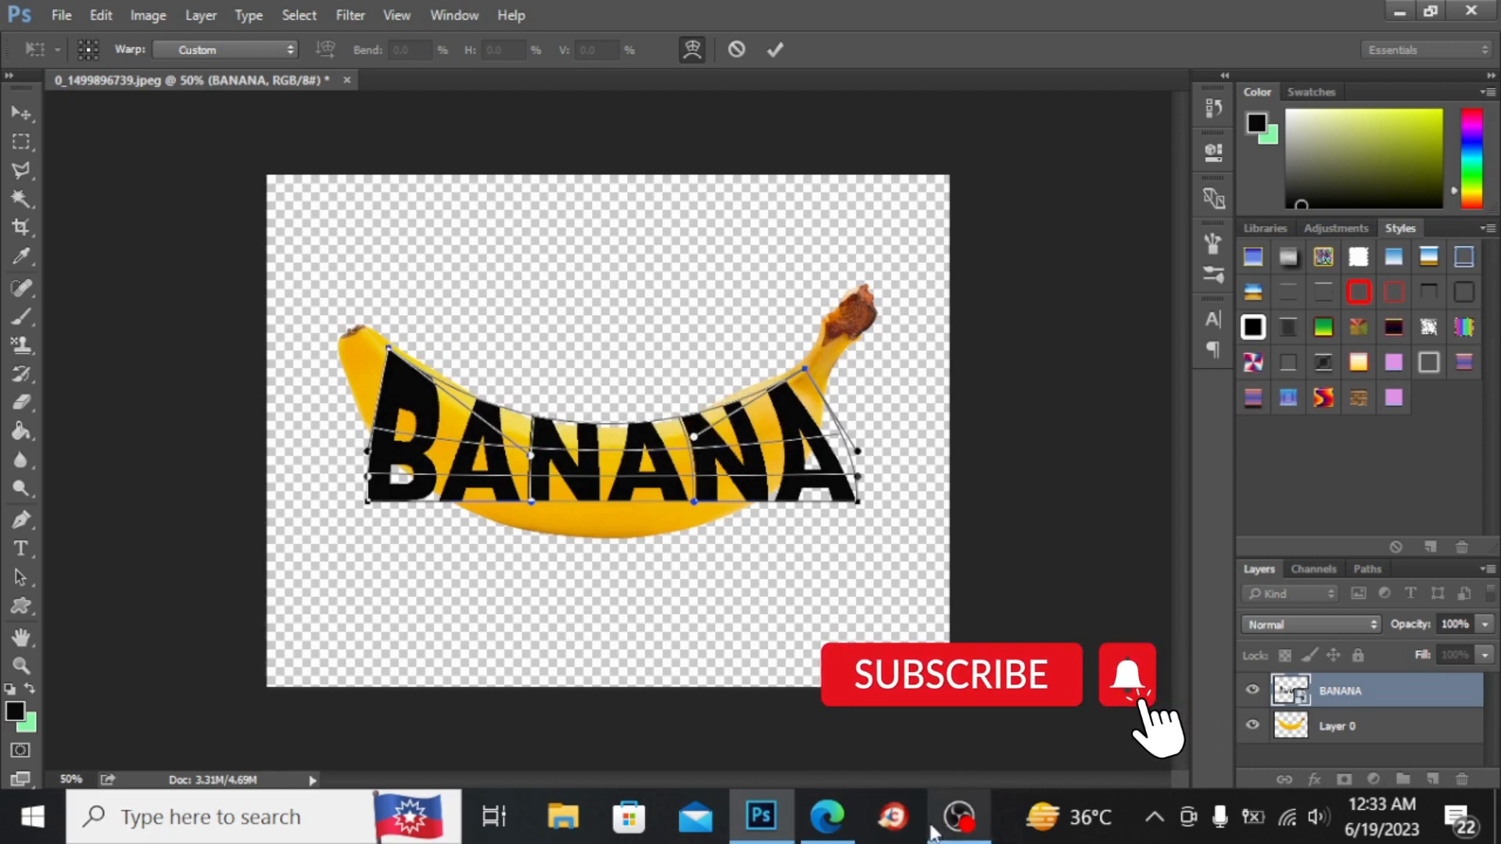
Warp the lower edge and both ends of the BANANA text to follow the banana's lower curve and apply the warp
left_click_drag(694, 503, 696, 549)
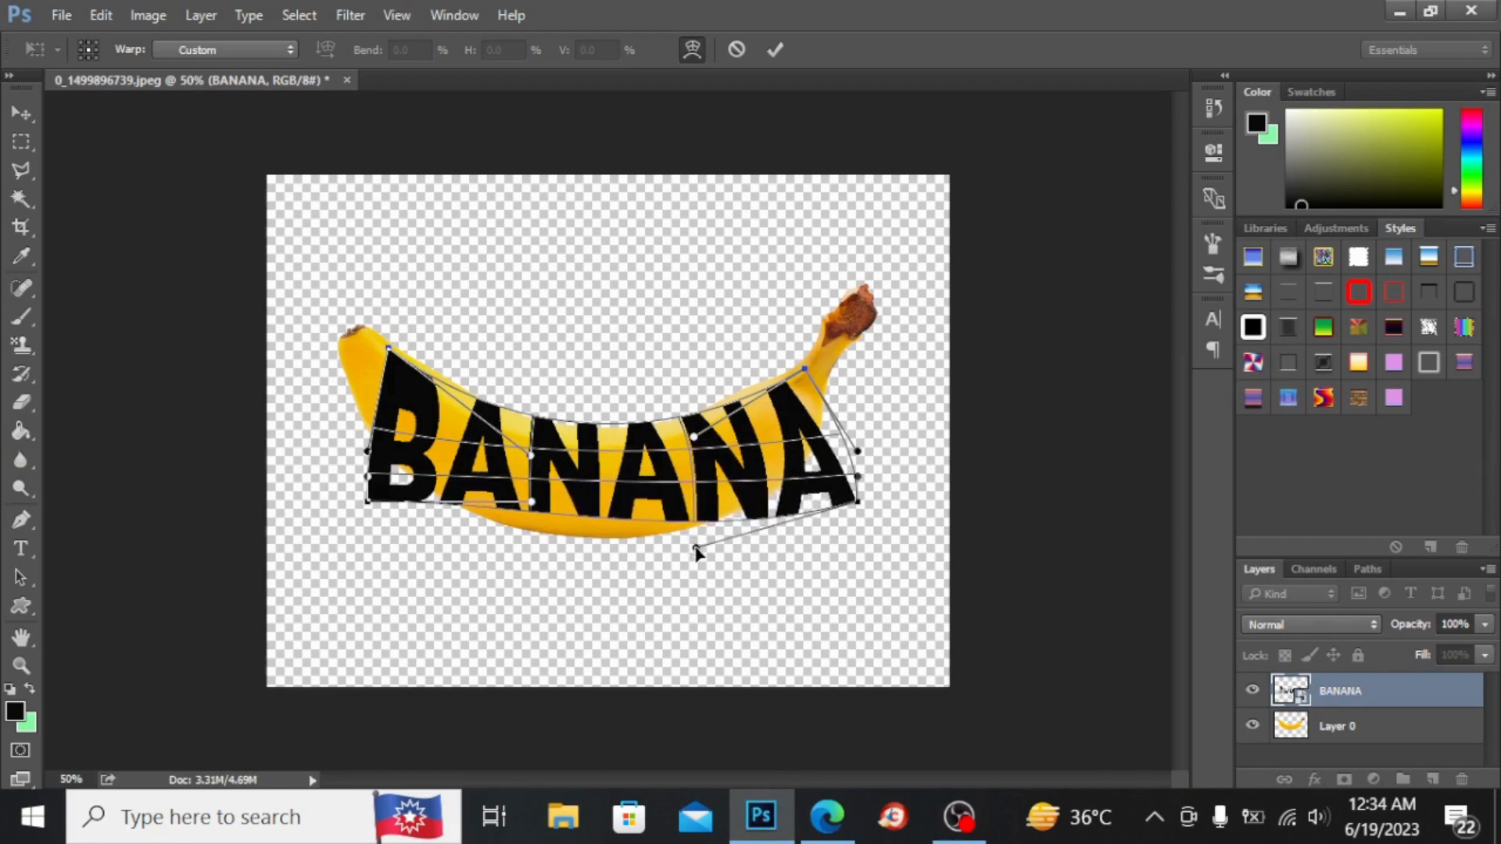
left_click_drag(533, 507, 529, 557)
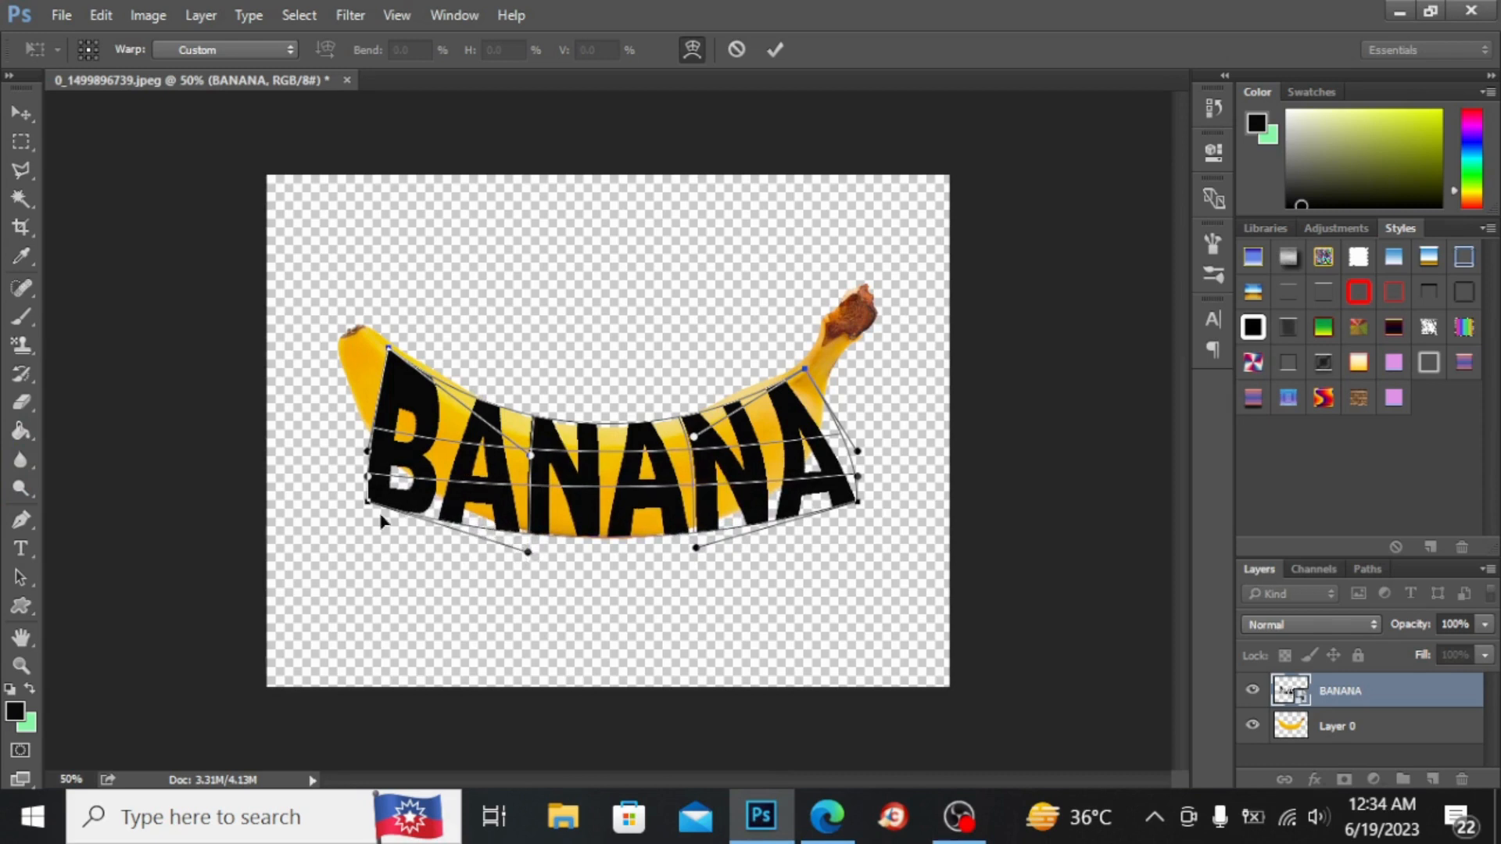
left_click_drag(368, 510, 368, 400)
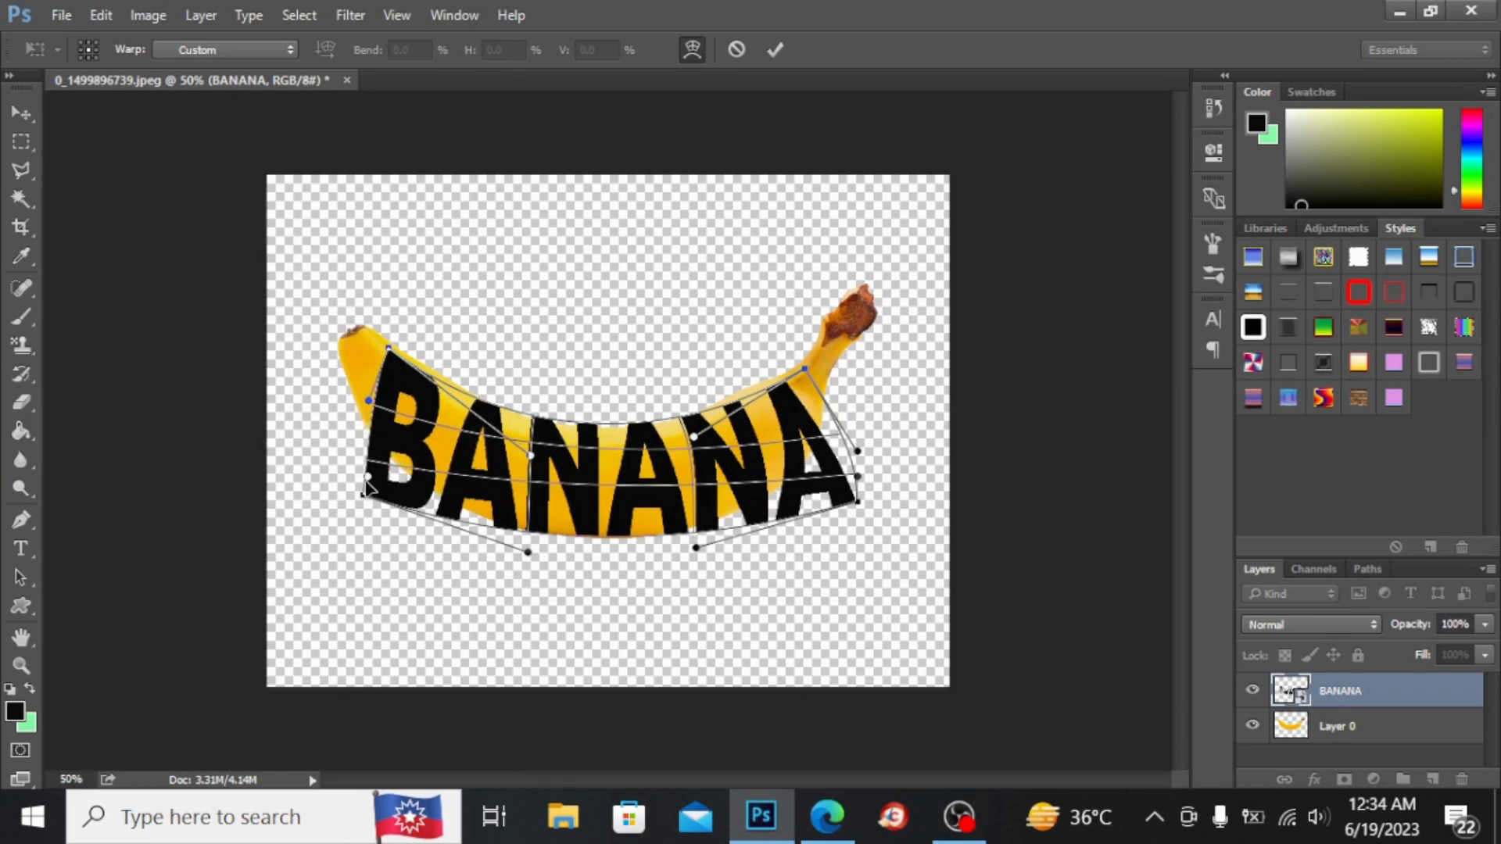
left_click_drag(368, 483, 361, 429)
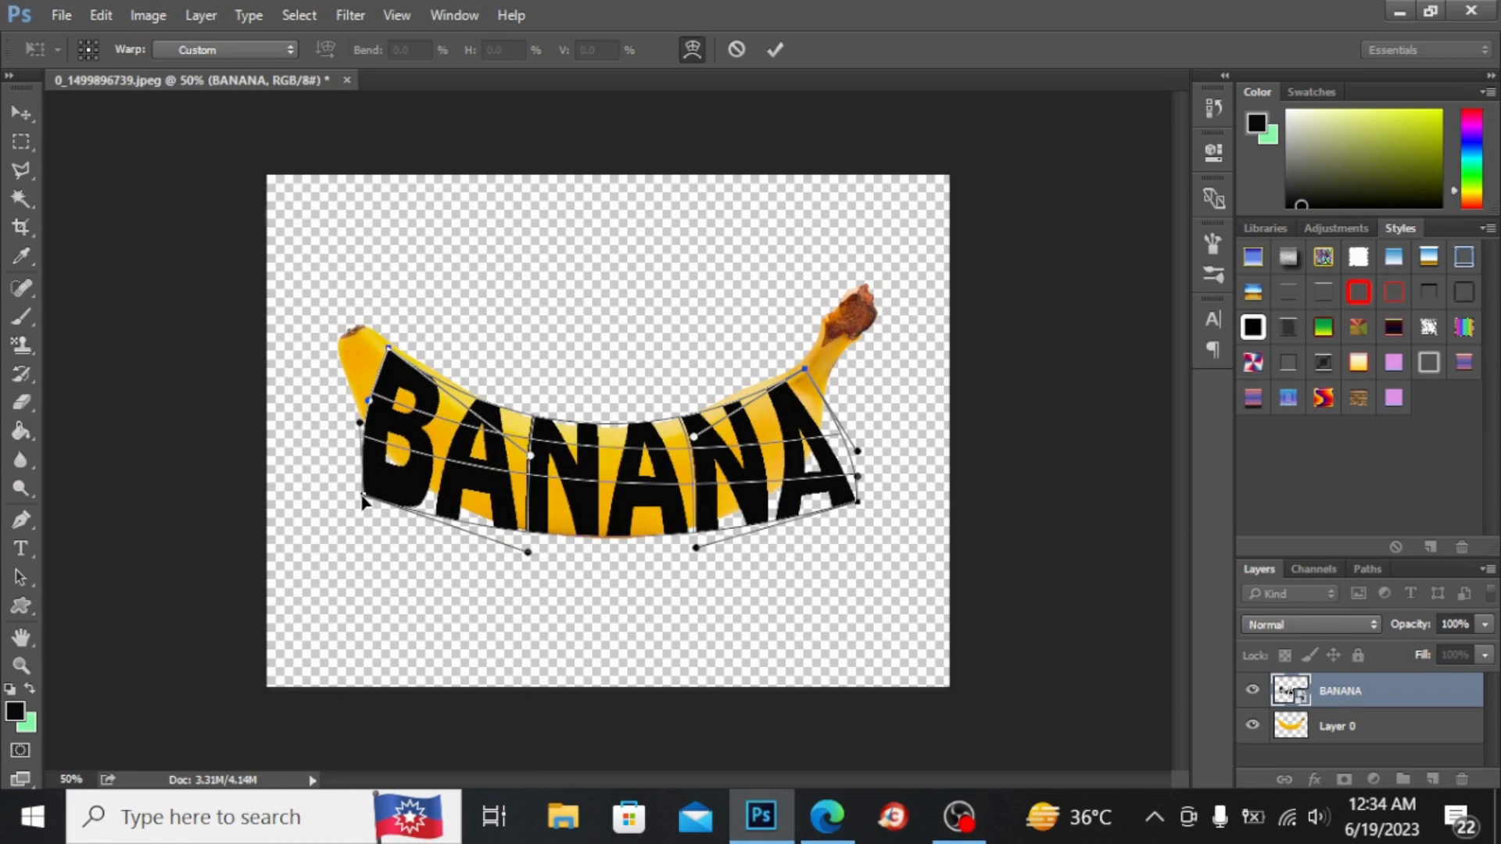
left_click_drag(363, 500, 366, 467)
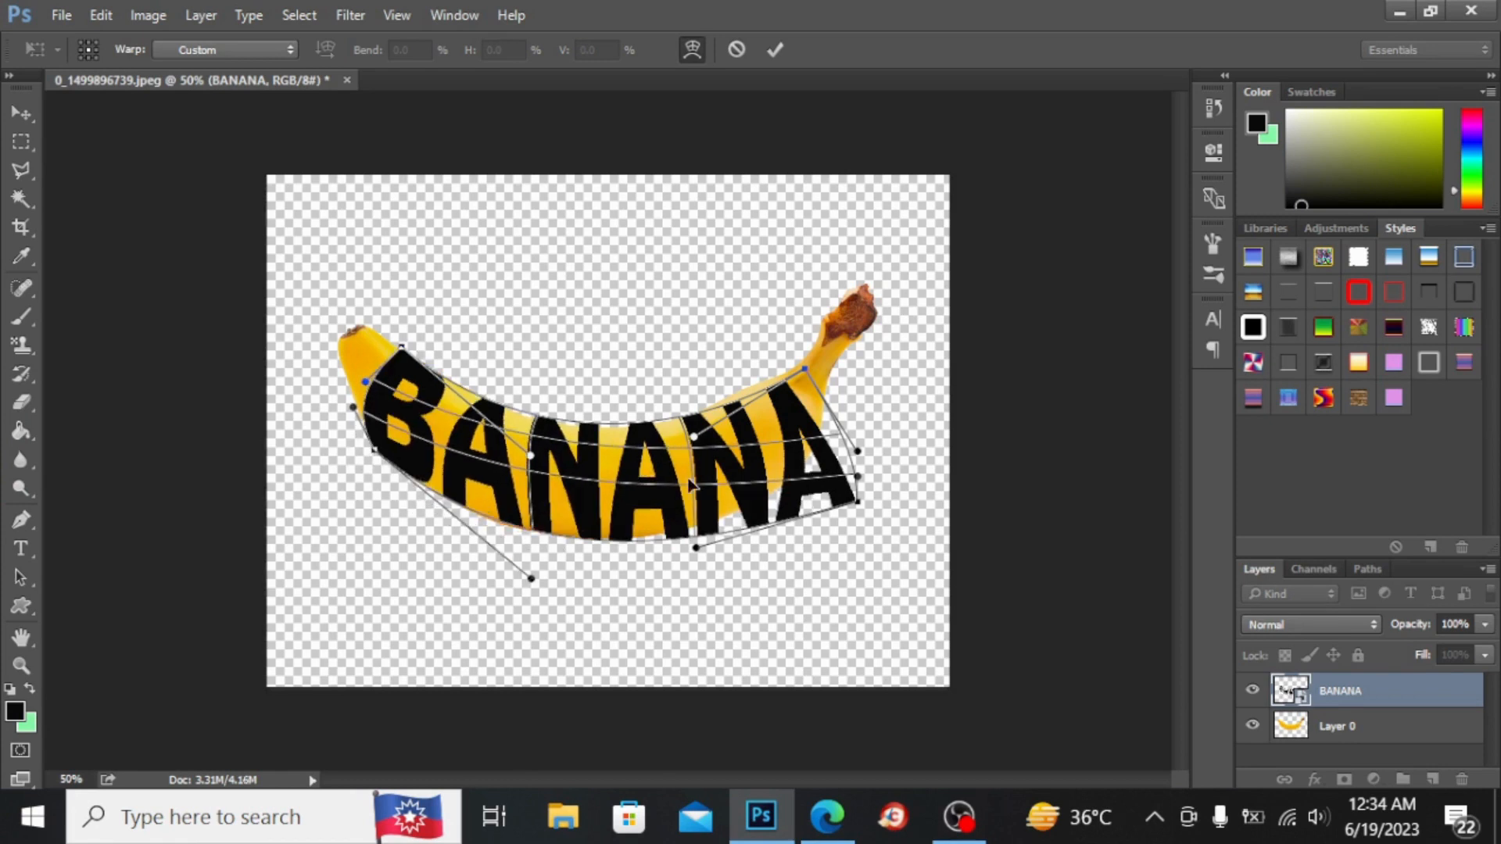
left_click_drag(857, 504, 817, 405)
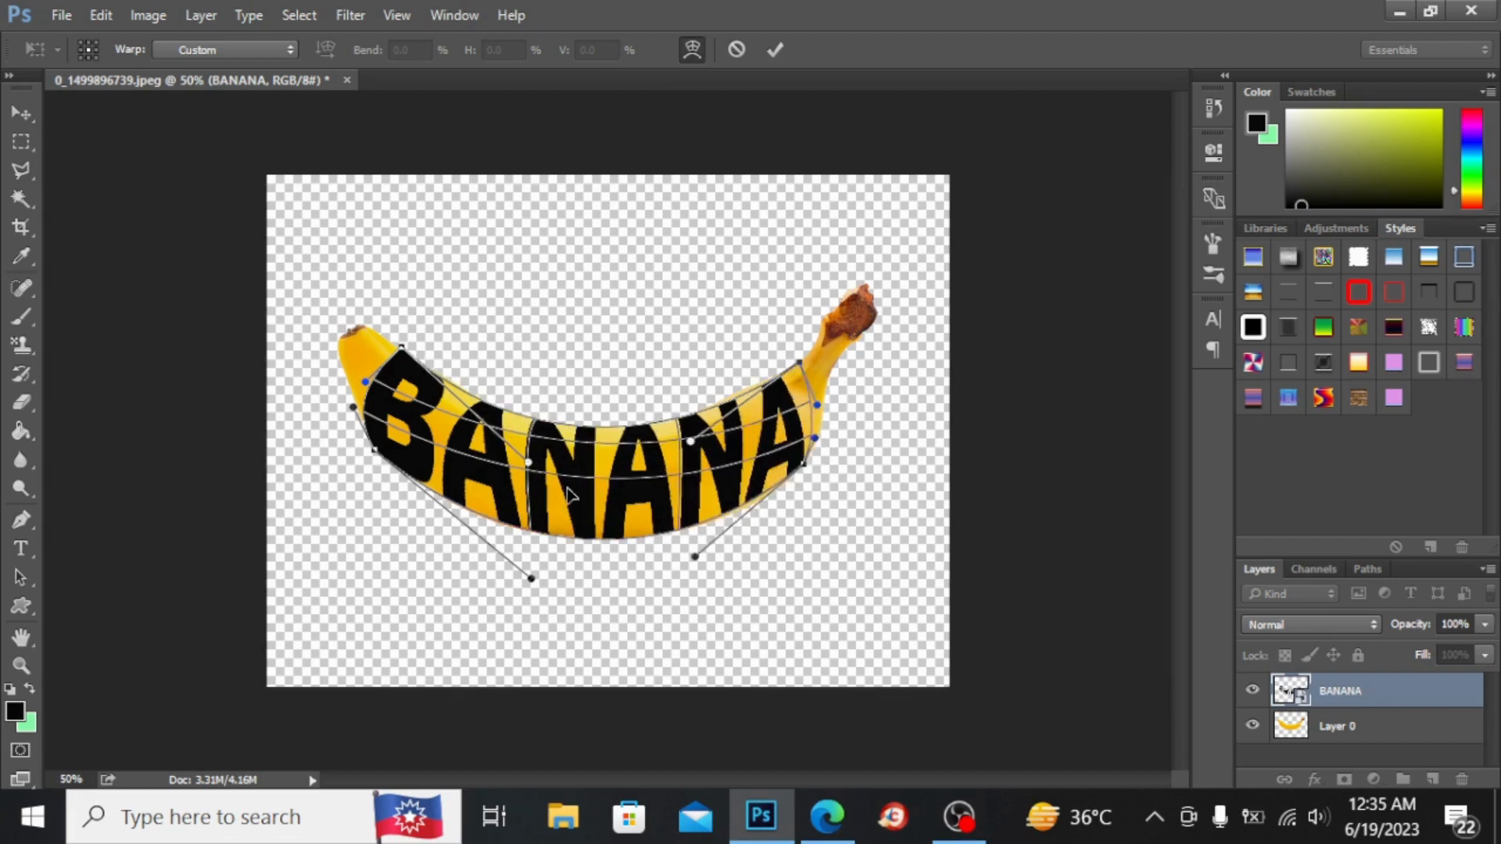
key("Return")
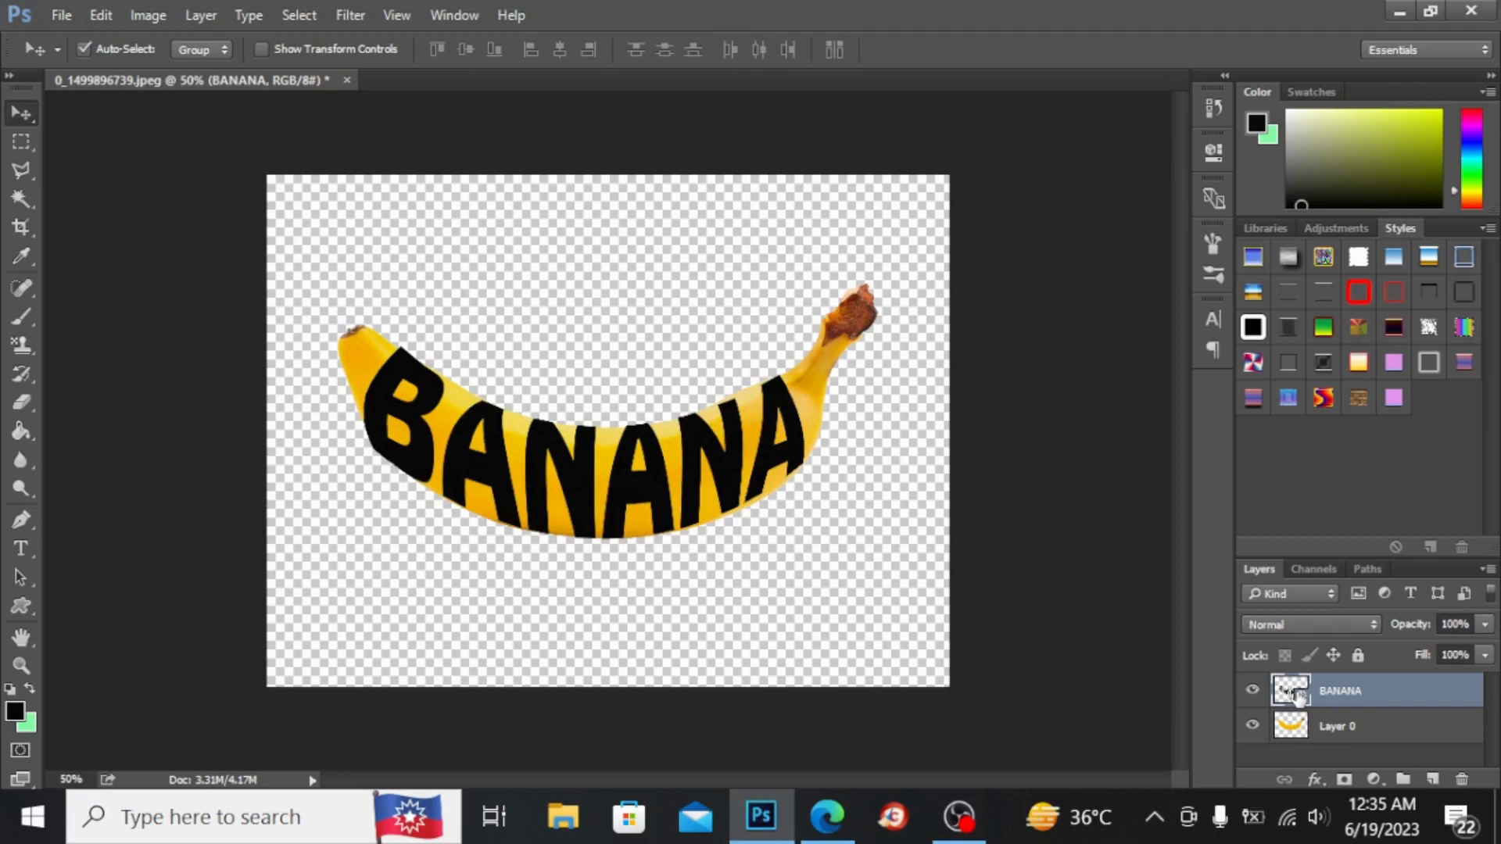
Mask Layer 0 with a selection of the BANANA lettering and hide the BANANA layer
key("ctrl")
left_click(1299, 698, "ctrl")
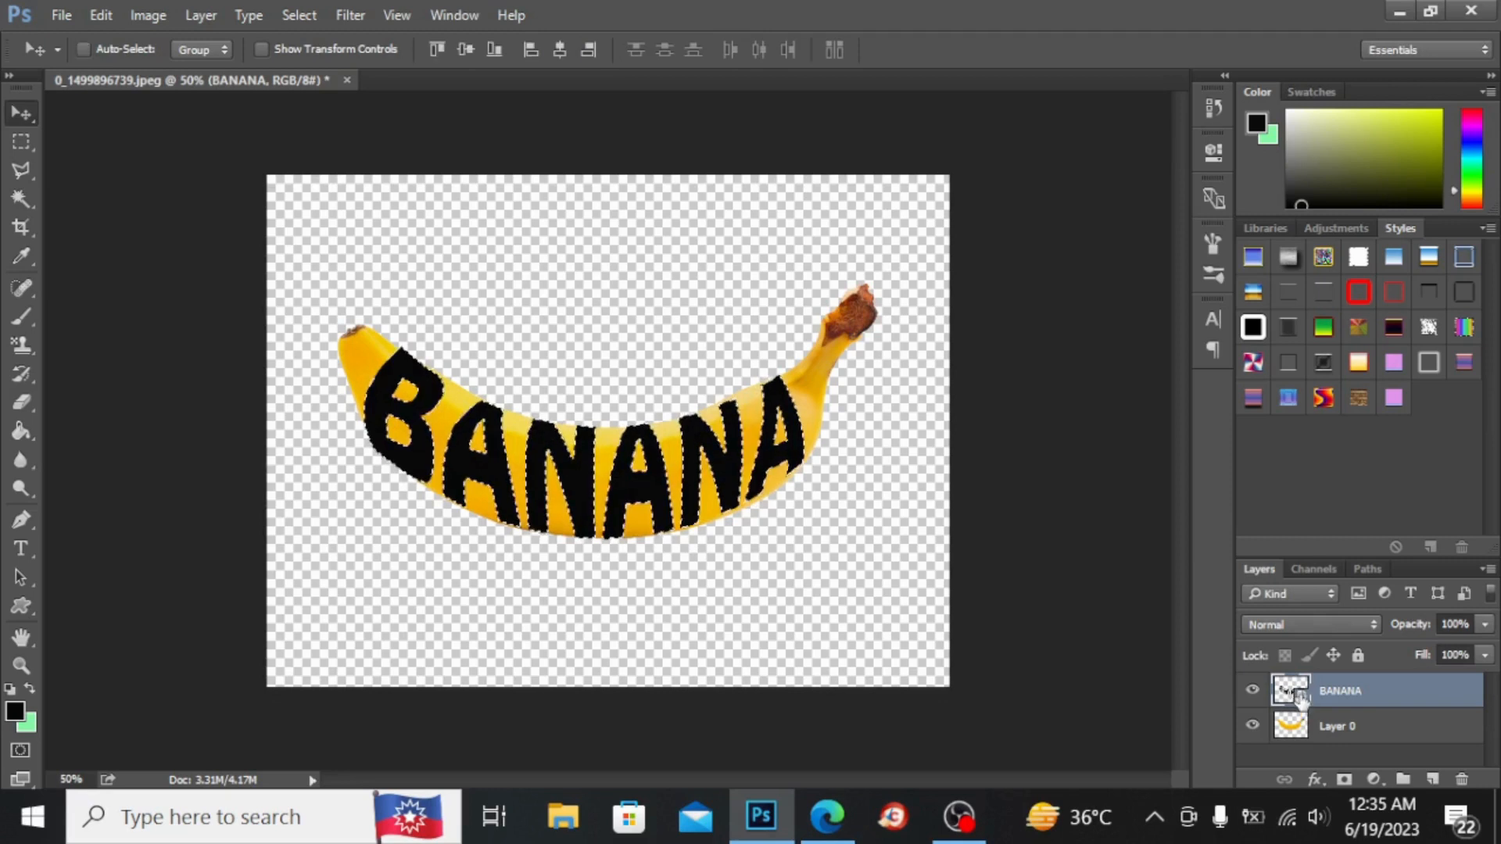
left_click(1342, 732)
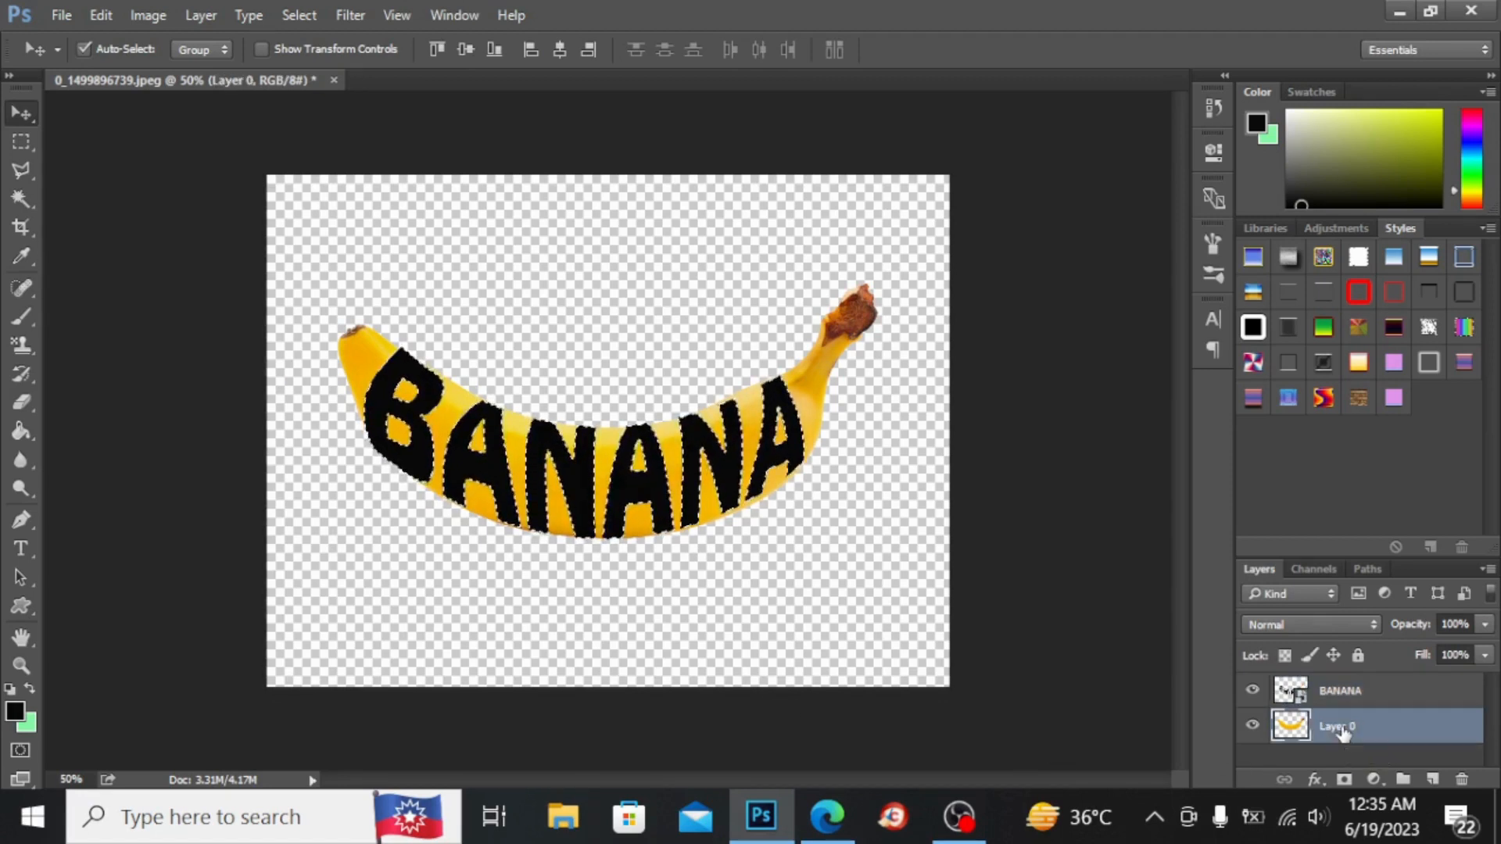
left_click(1342, 780)
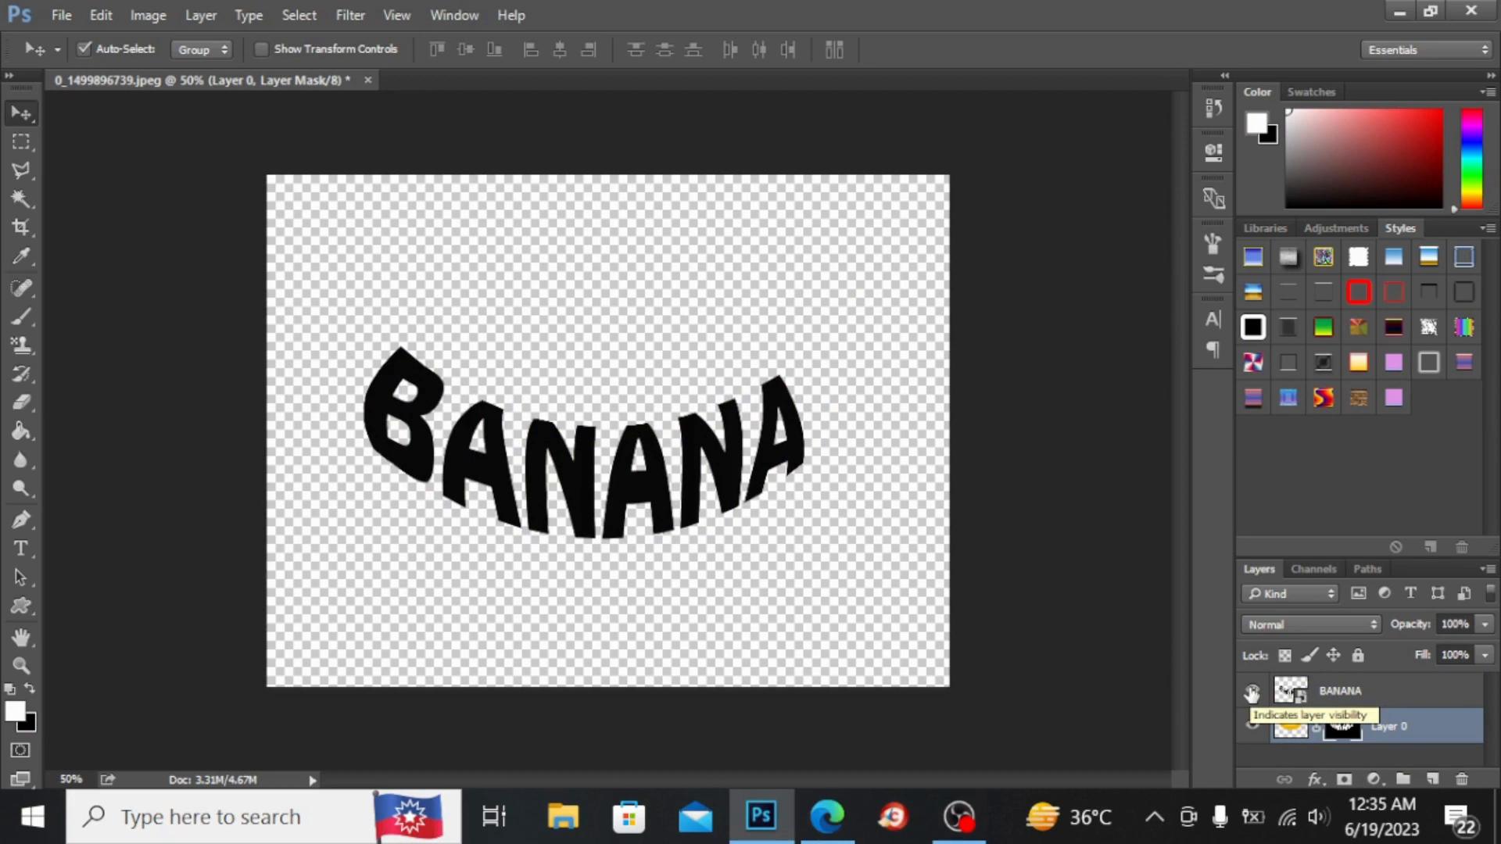
left_click(1251, 691)
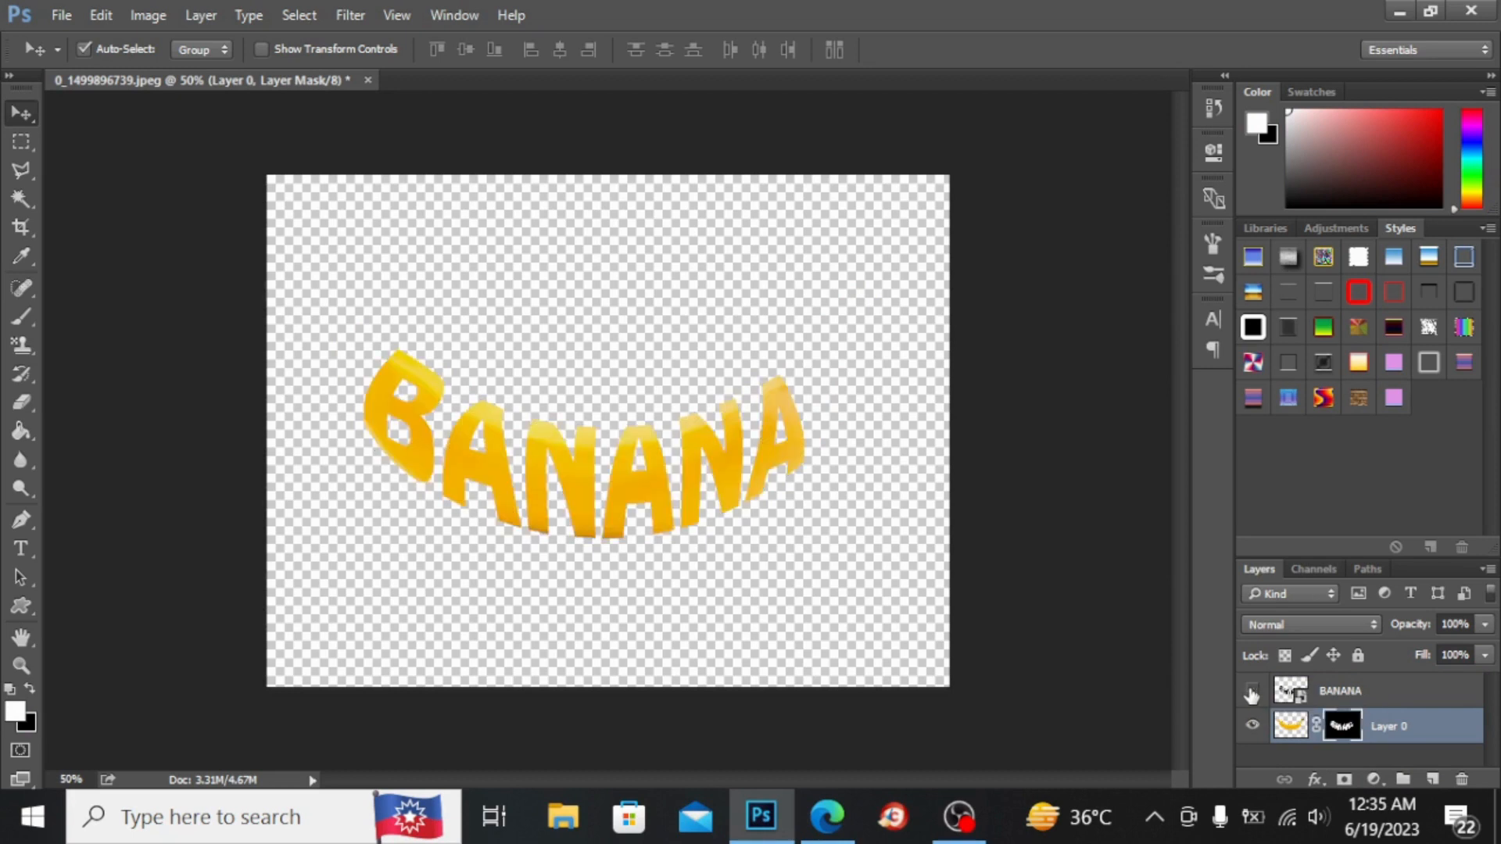
left_click(1252, 693)
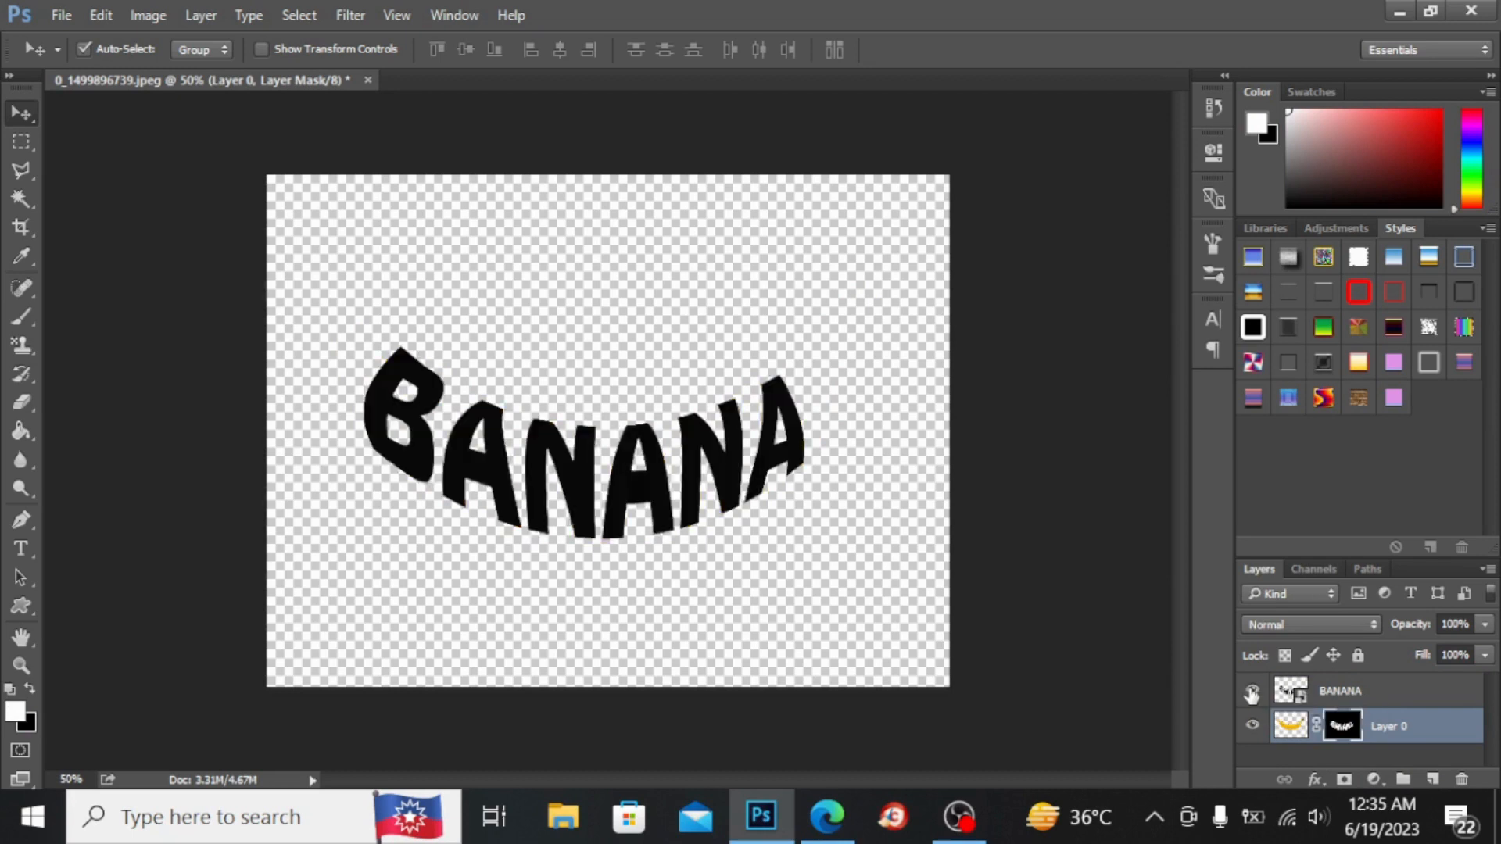
left_click(1252, 693)
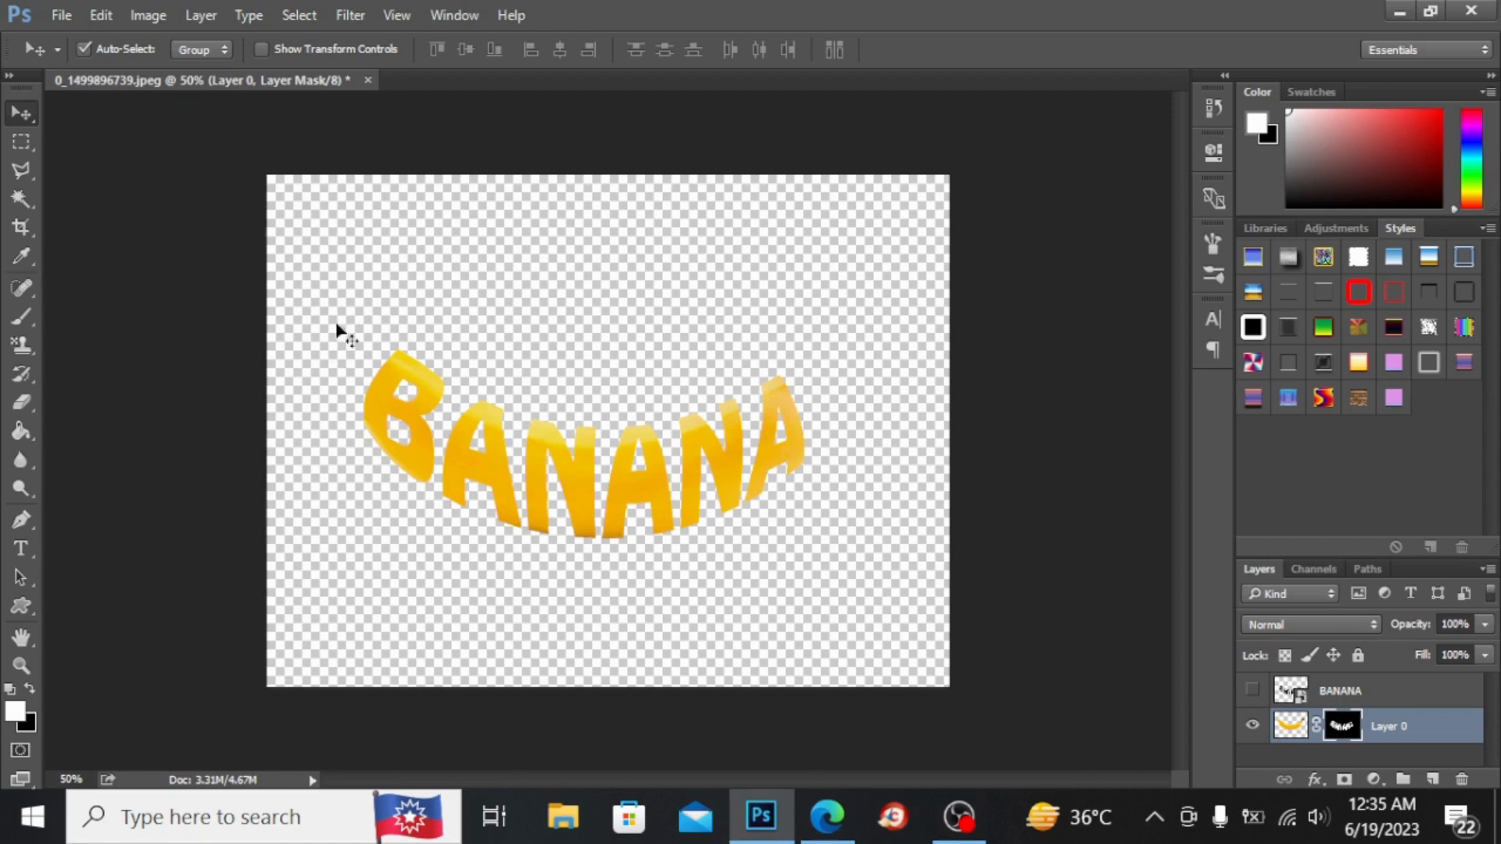
Paint white on Layer 0's mask with a 129 px hard round brush to reveal the banana's tip beside the B
left_click(24, 319)
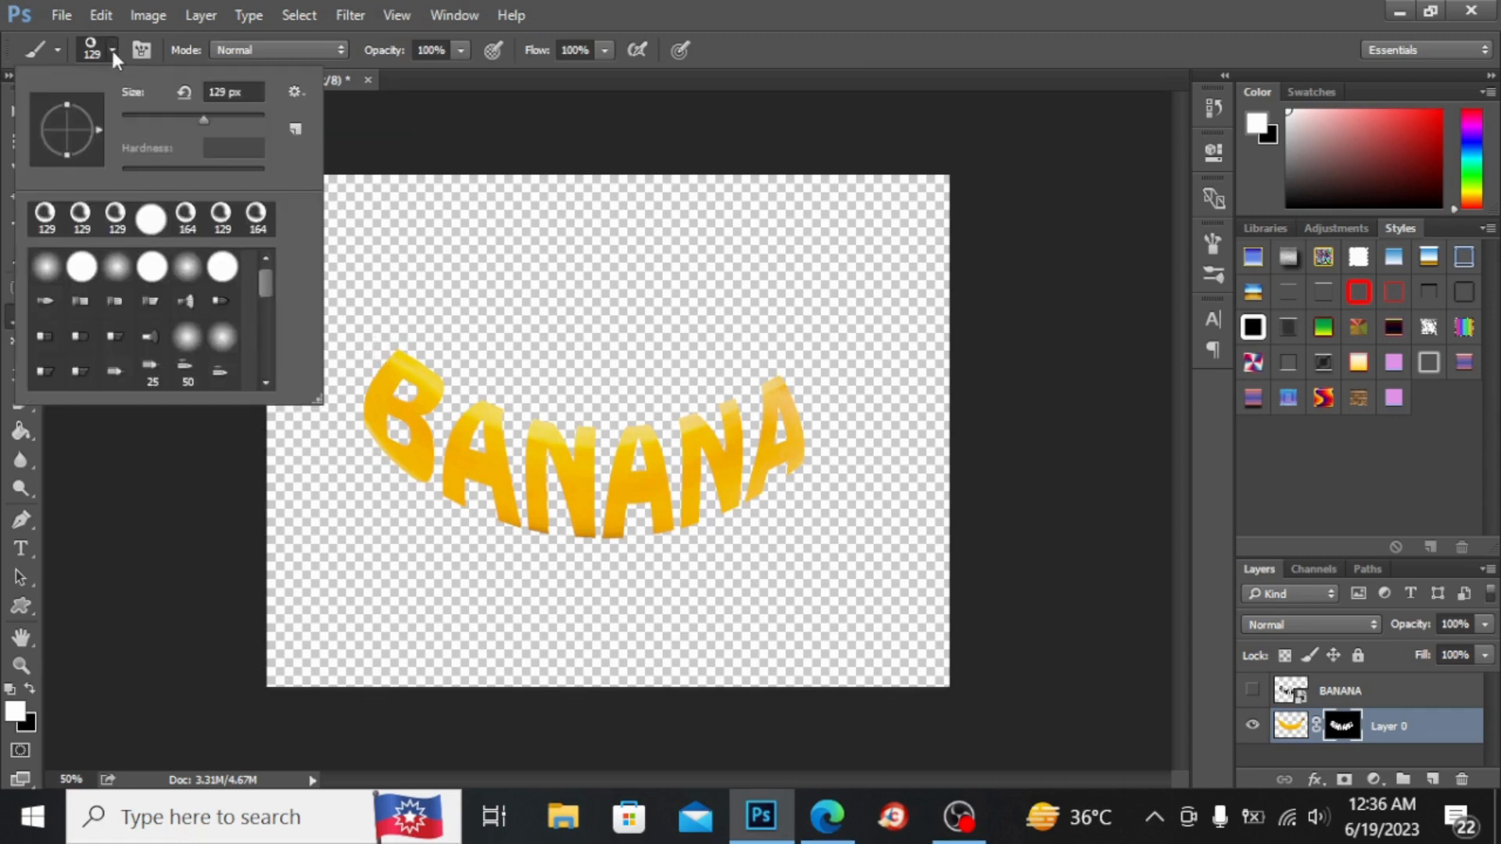
left_click(151, 219)
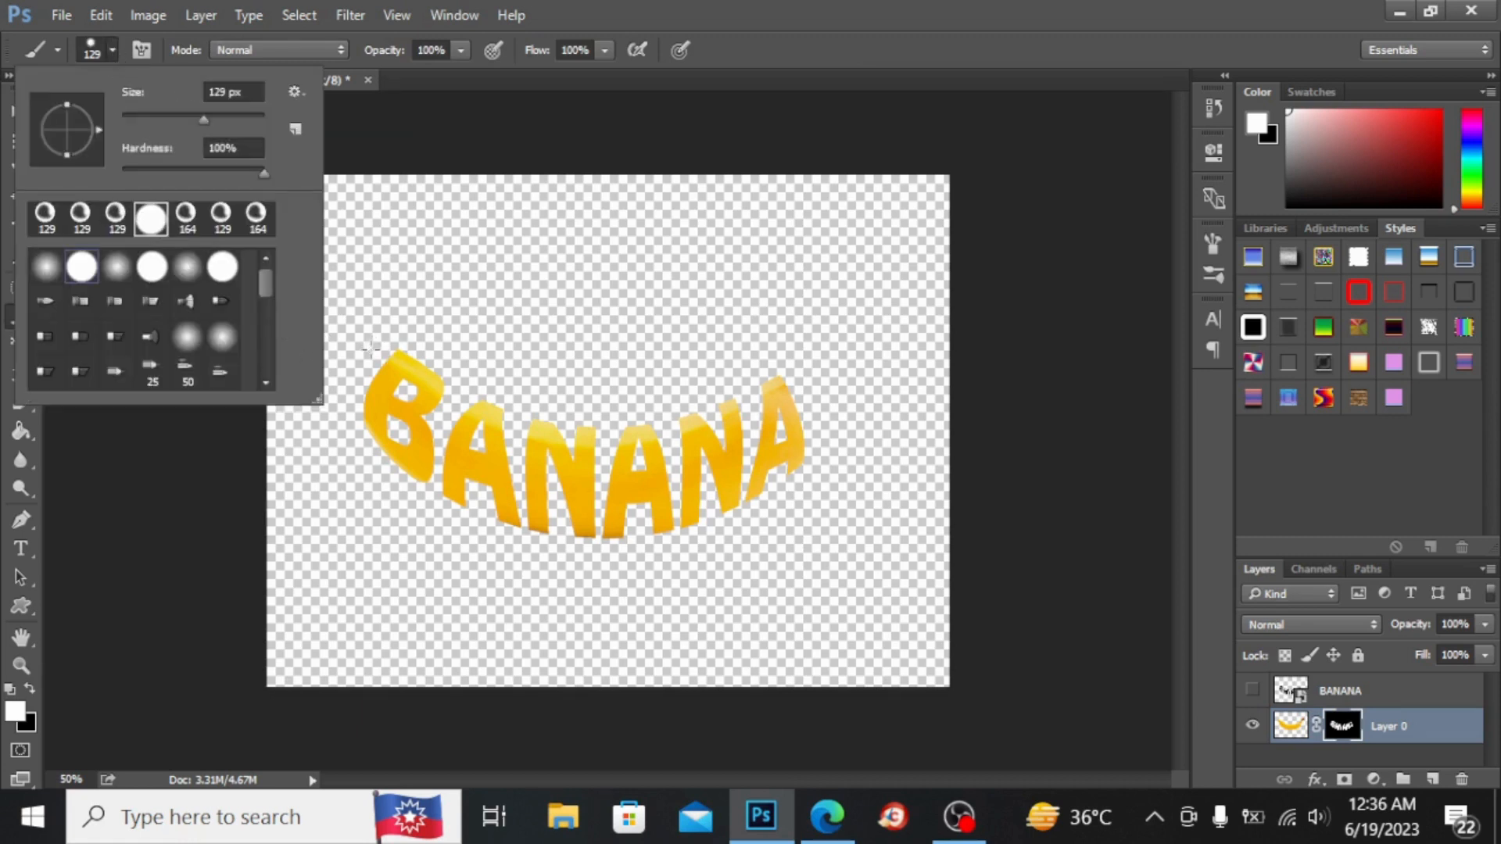
mouse_move(371, 348)
left_mouse_down()
mouse_move(344, 344)
mouse_move(355, 398)
left_mouse_up()
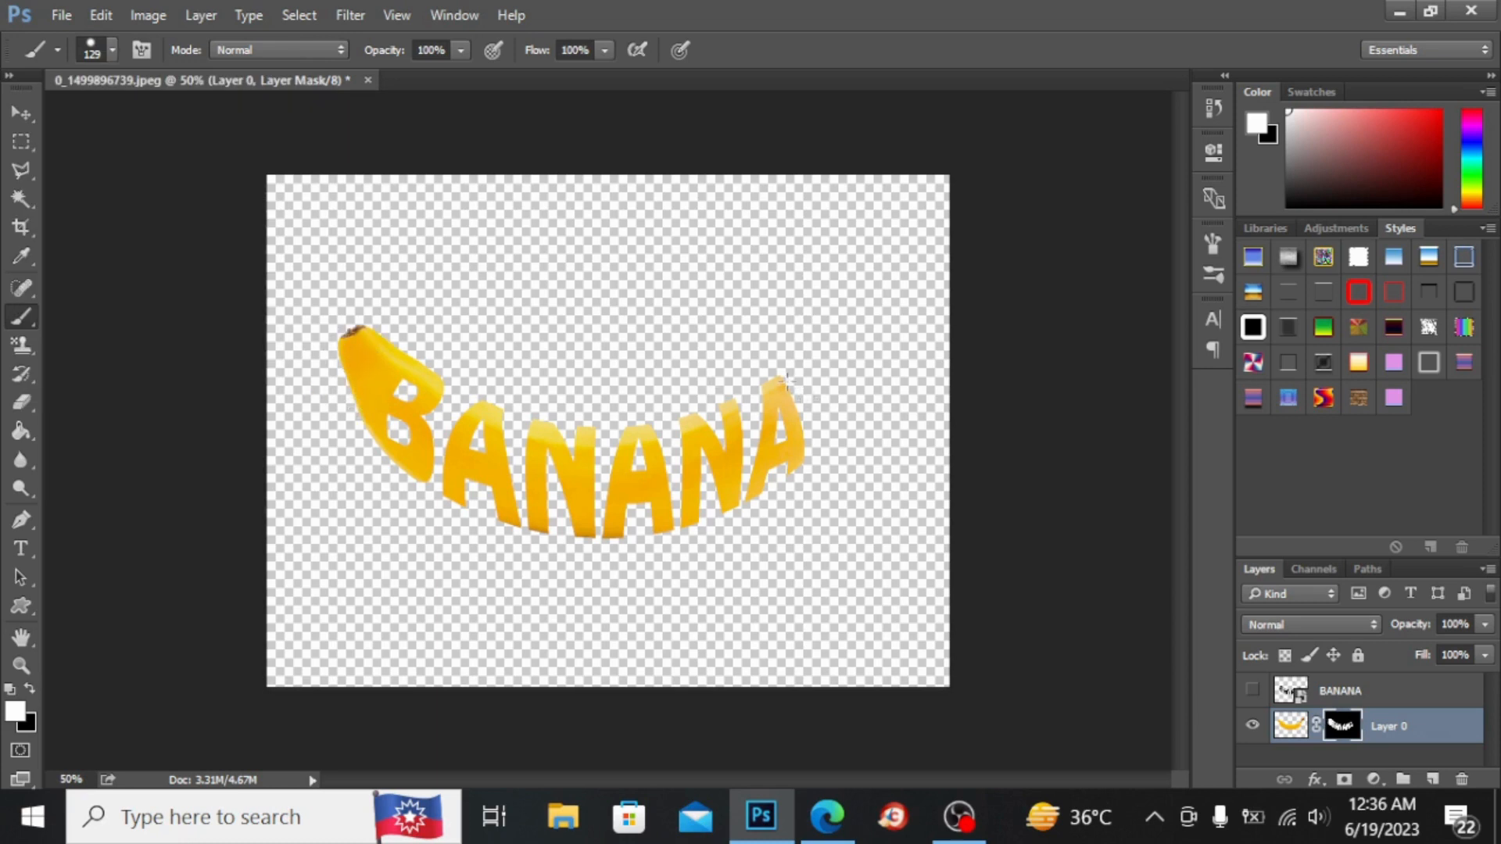
Reveal the banana's stem end beside the last A by painting Layer 0's mask with the hard round brush reduced to 44 px
mouse_move(786, 381)
left_mouse_down()
mouse_move(799, 387)
mouse_move(830, 353)
left_mouse_up()
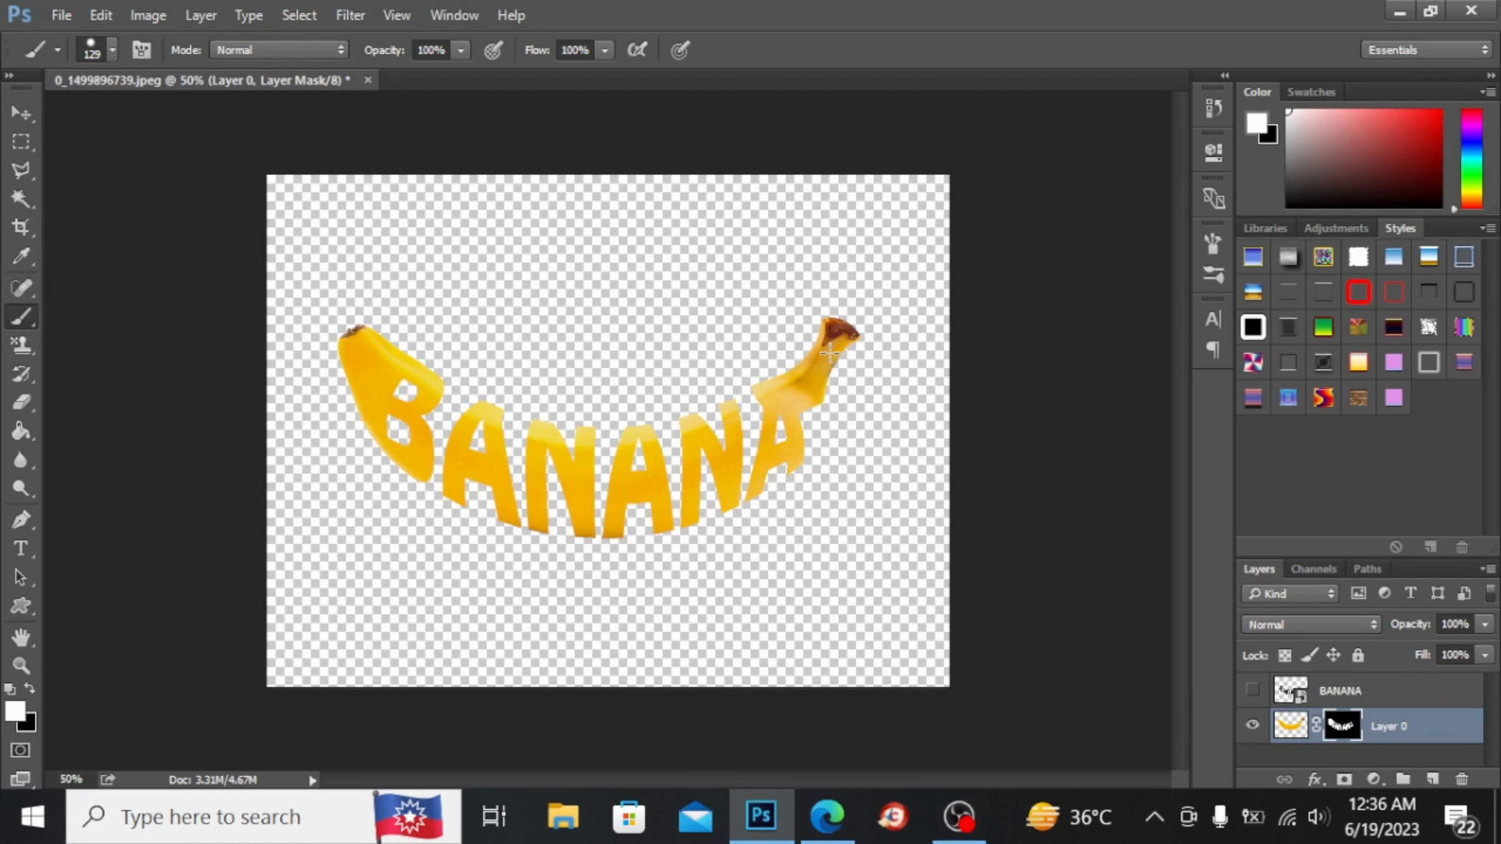
key("ctrl+z")
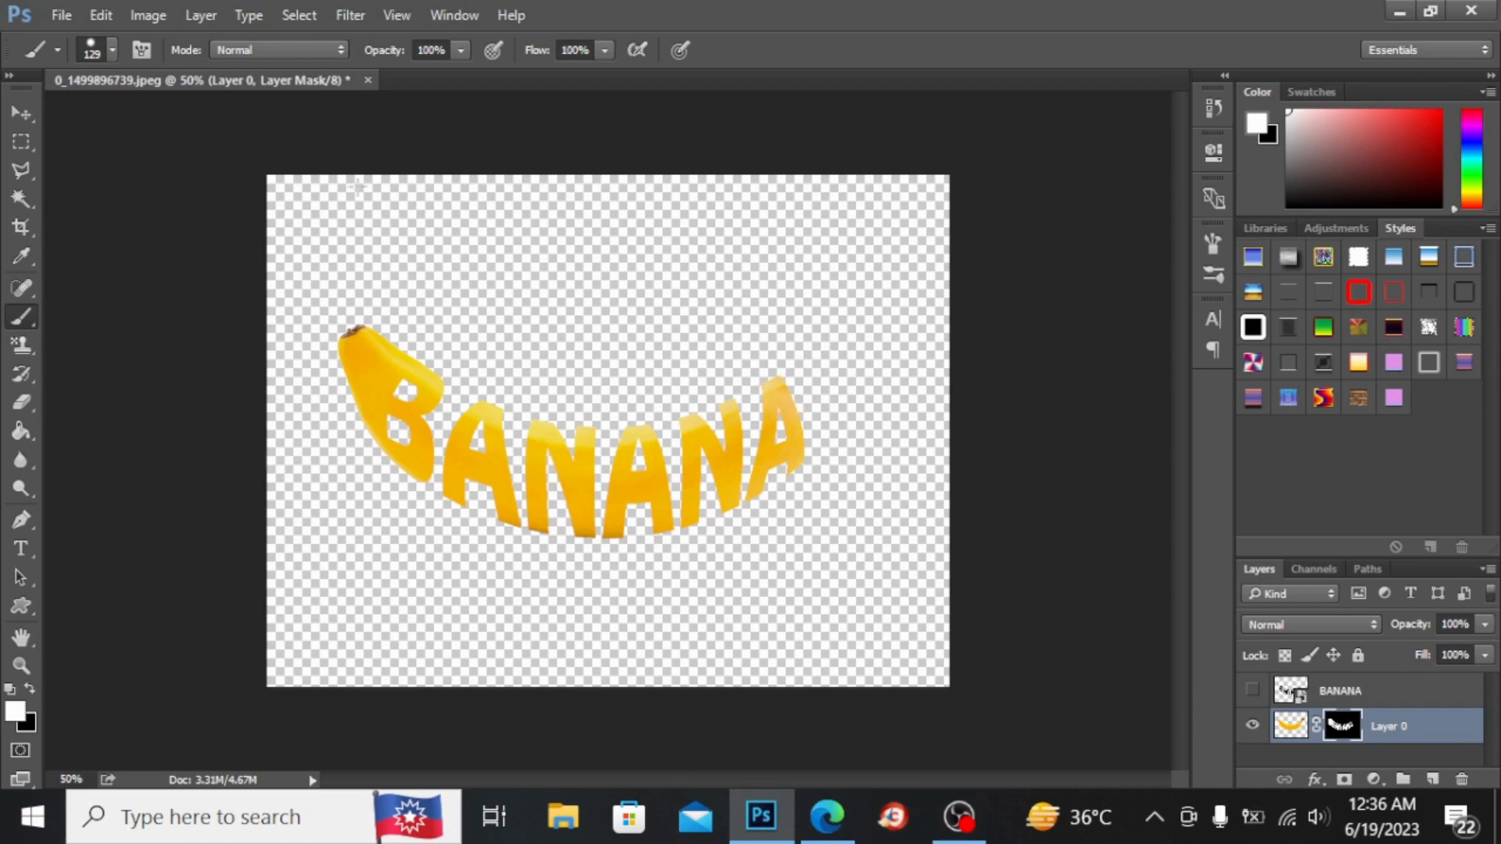
left_click(114, 47)
left_click(169, 115)
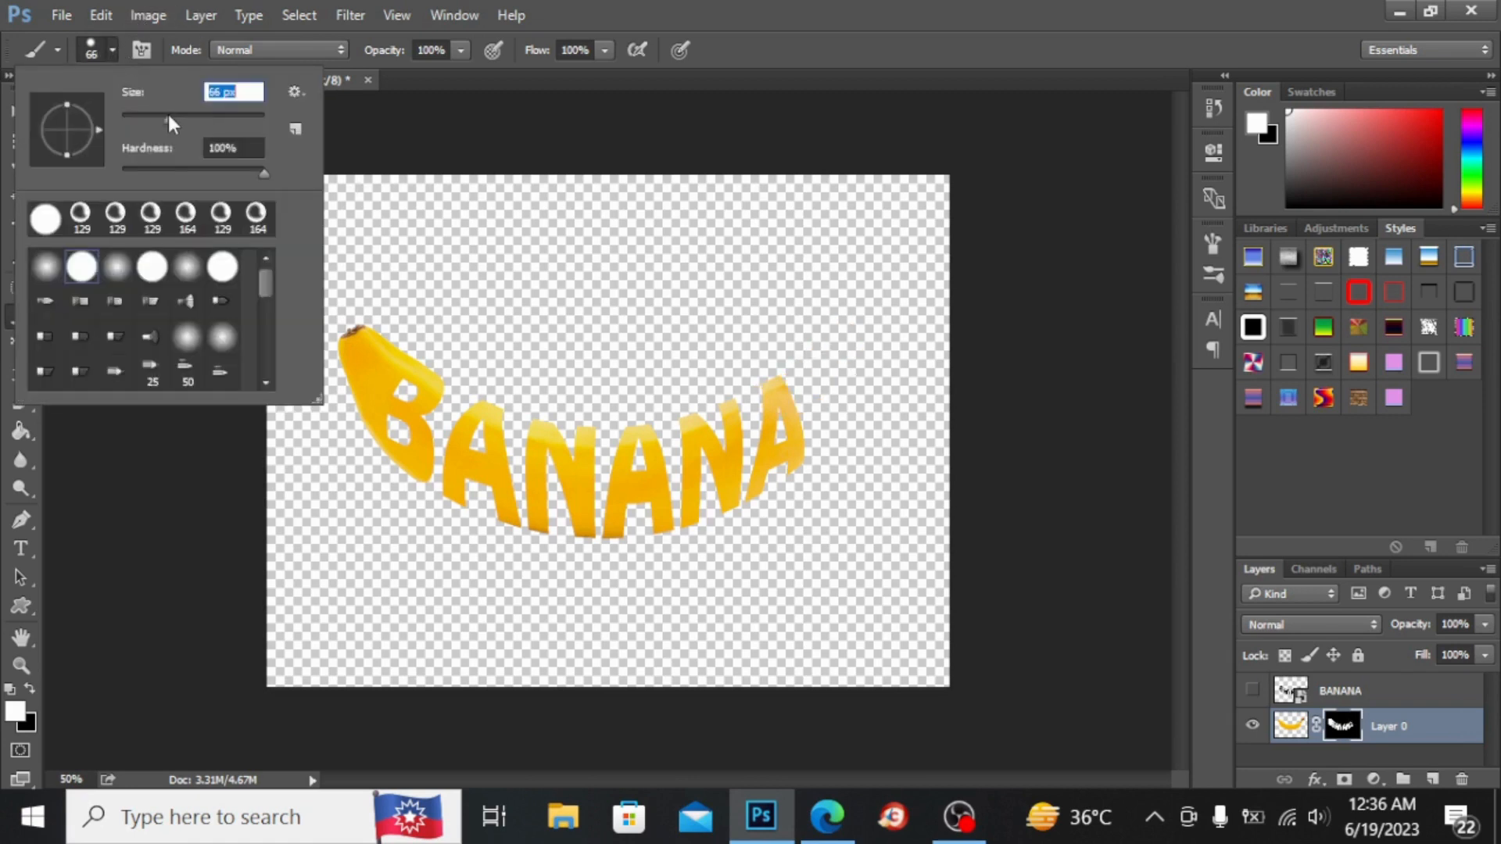
left_click(153, 116)
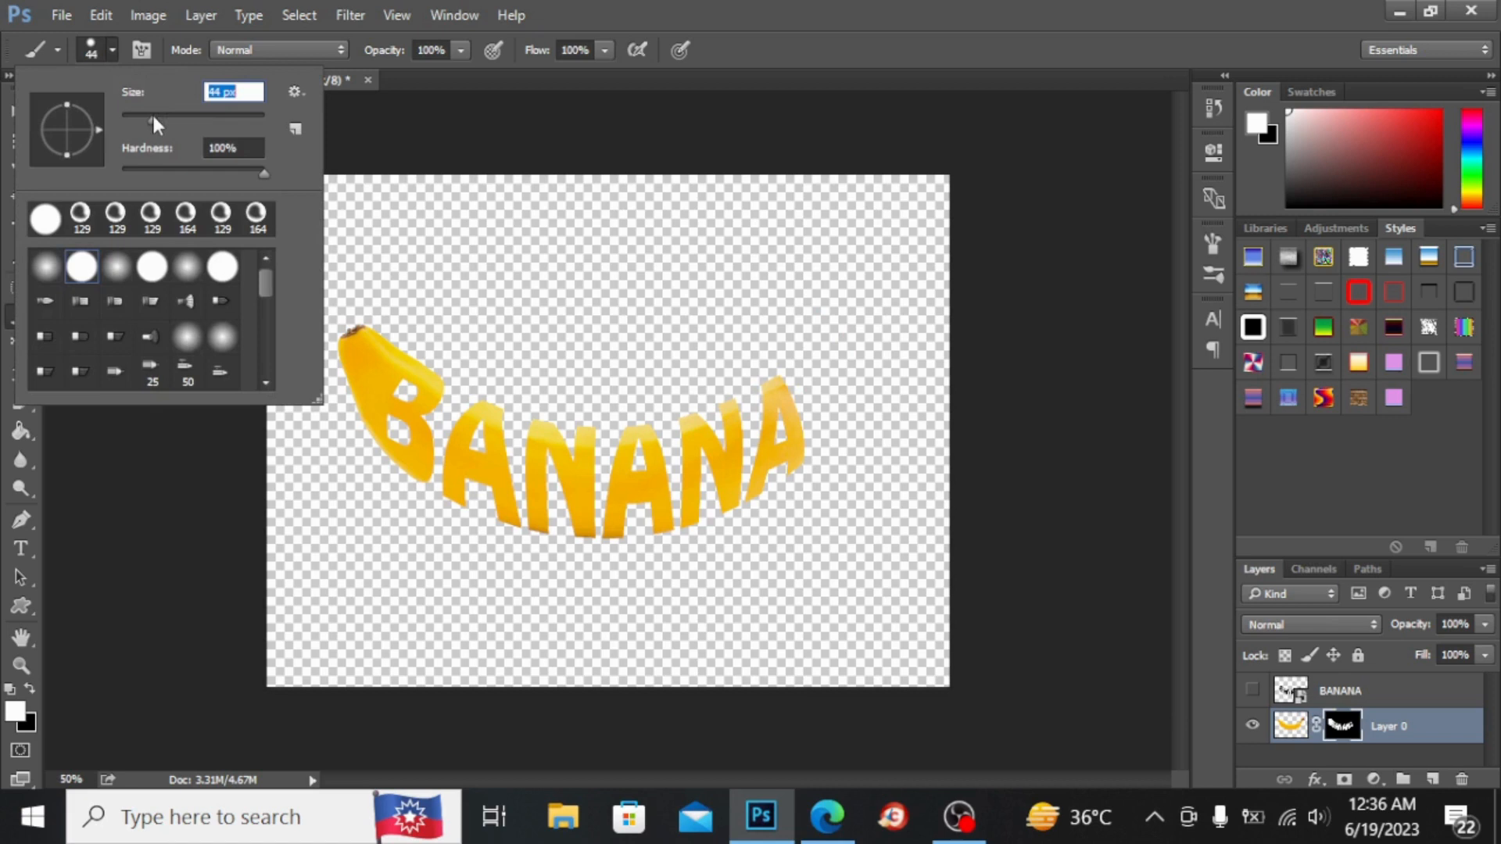
left_click(790, 388)
mouse_move(790, 388)
left_mouse_down()
mouse_move(848, 319)
mouse_move(806, 457)
mouse_move(823, 369)
mouse_move(786, 385)
left_mouse_up()
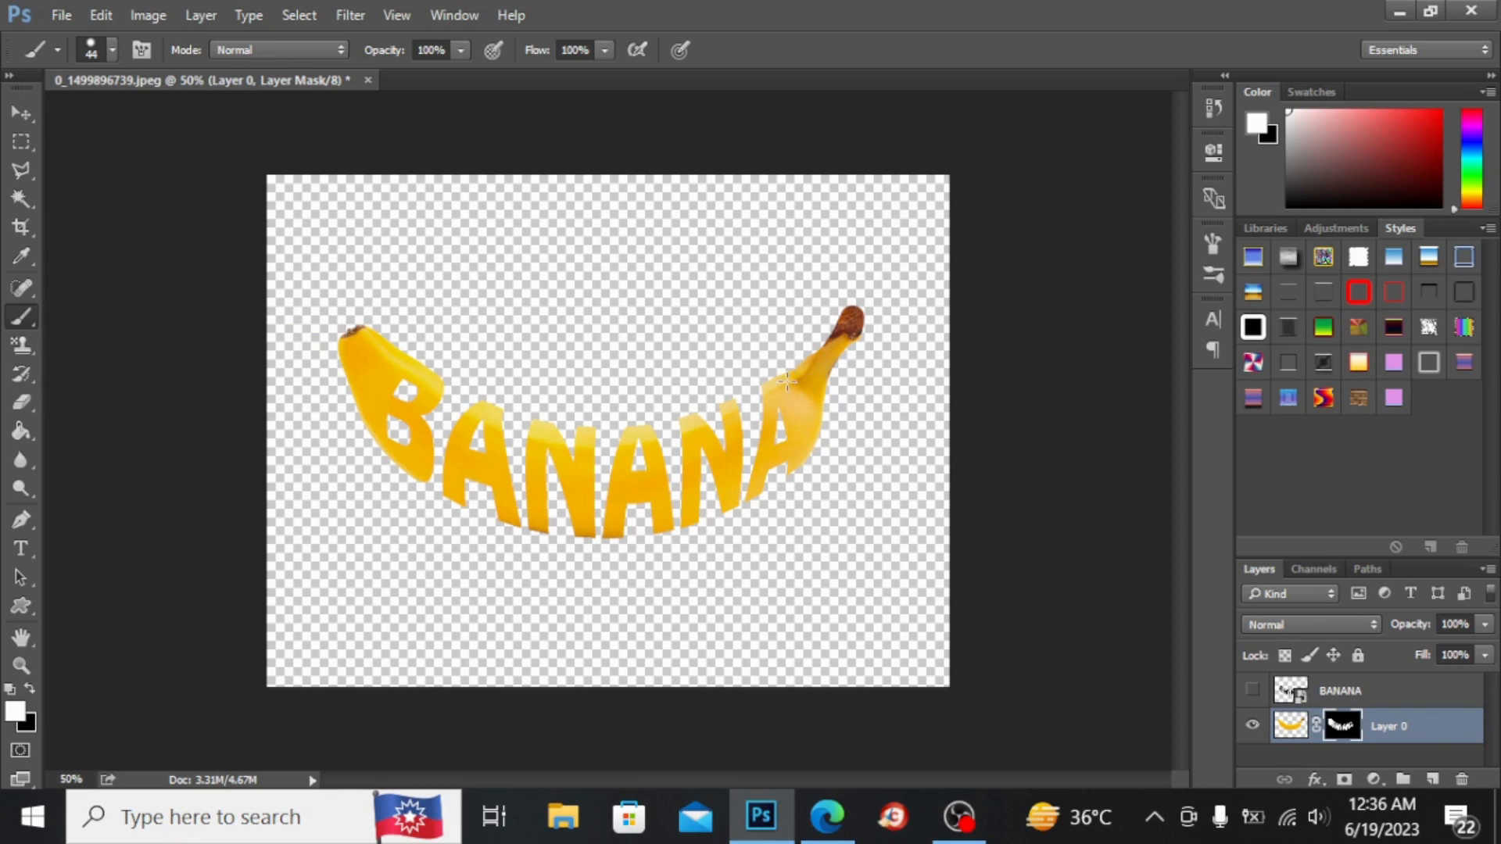
left_click(1254, 693)
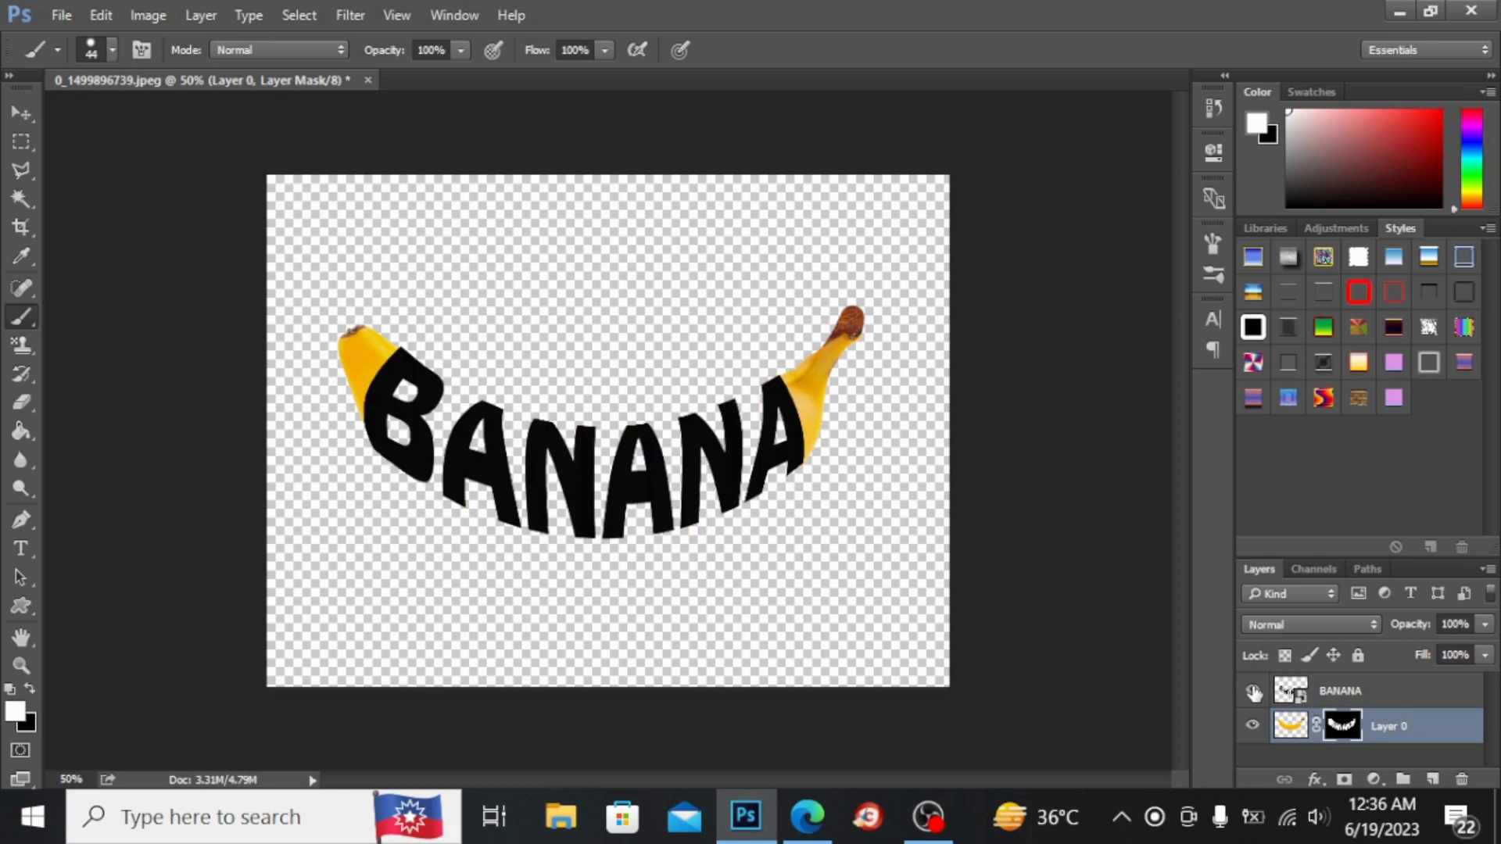
left_click(1254, 693)
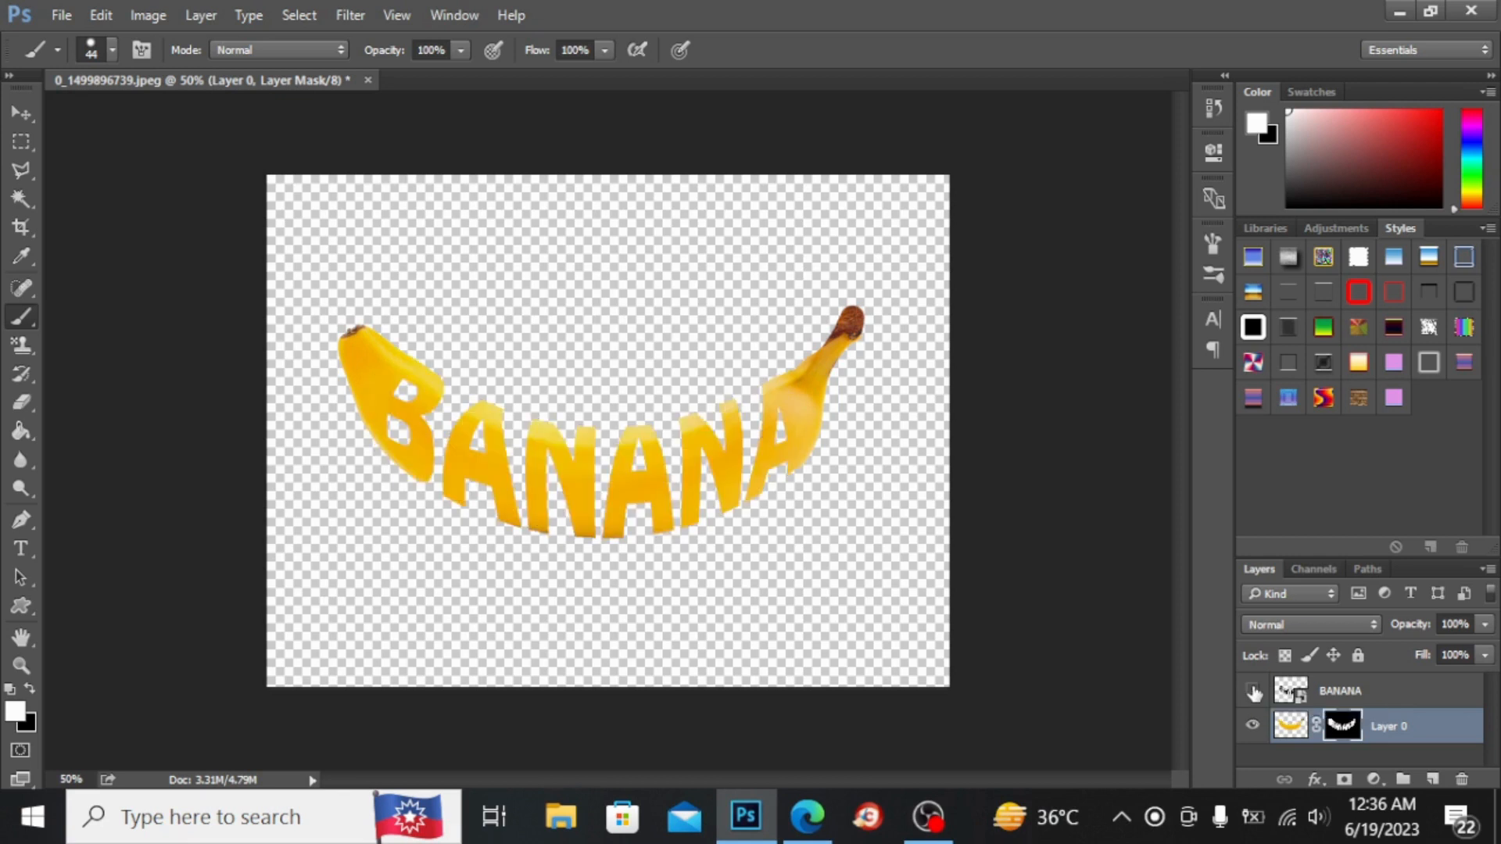
Add a new empty layer and place it directly beneath Layer 0
left_click(1430, 780)
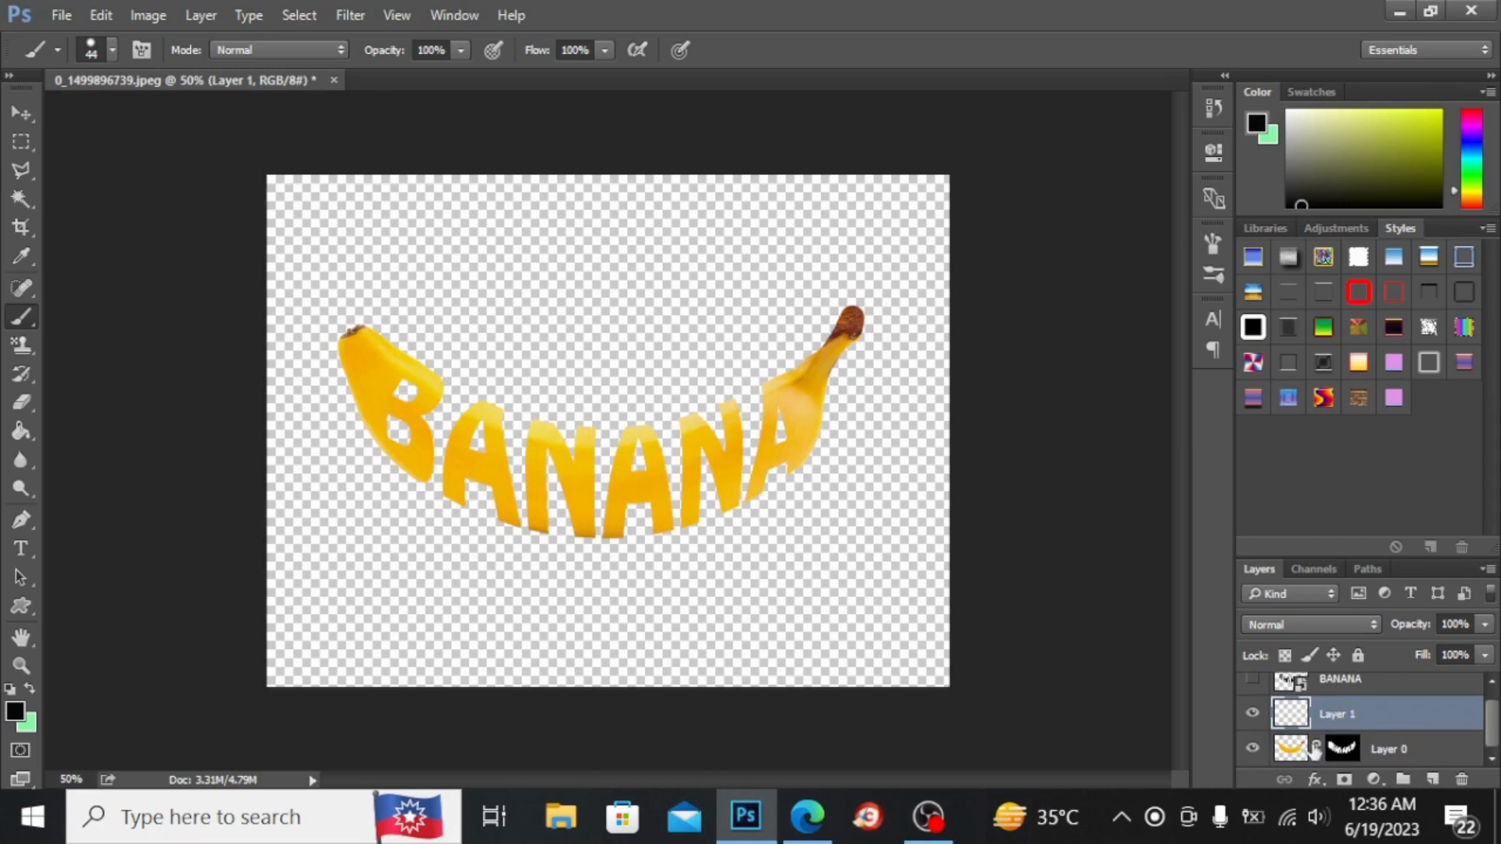
left_click_drag(1286, 756, 1282, 716)
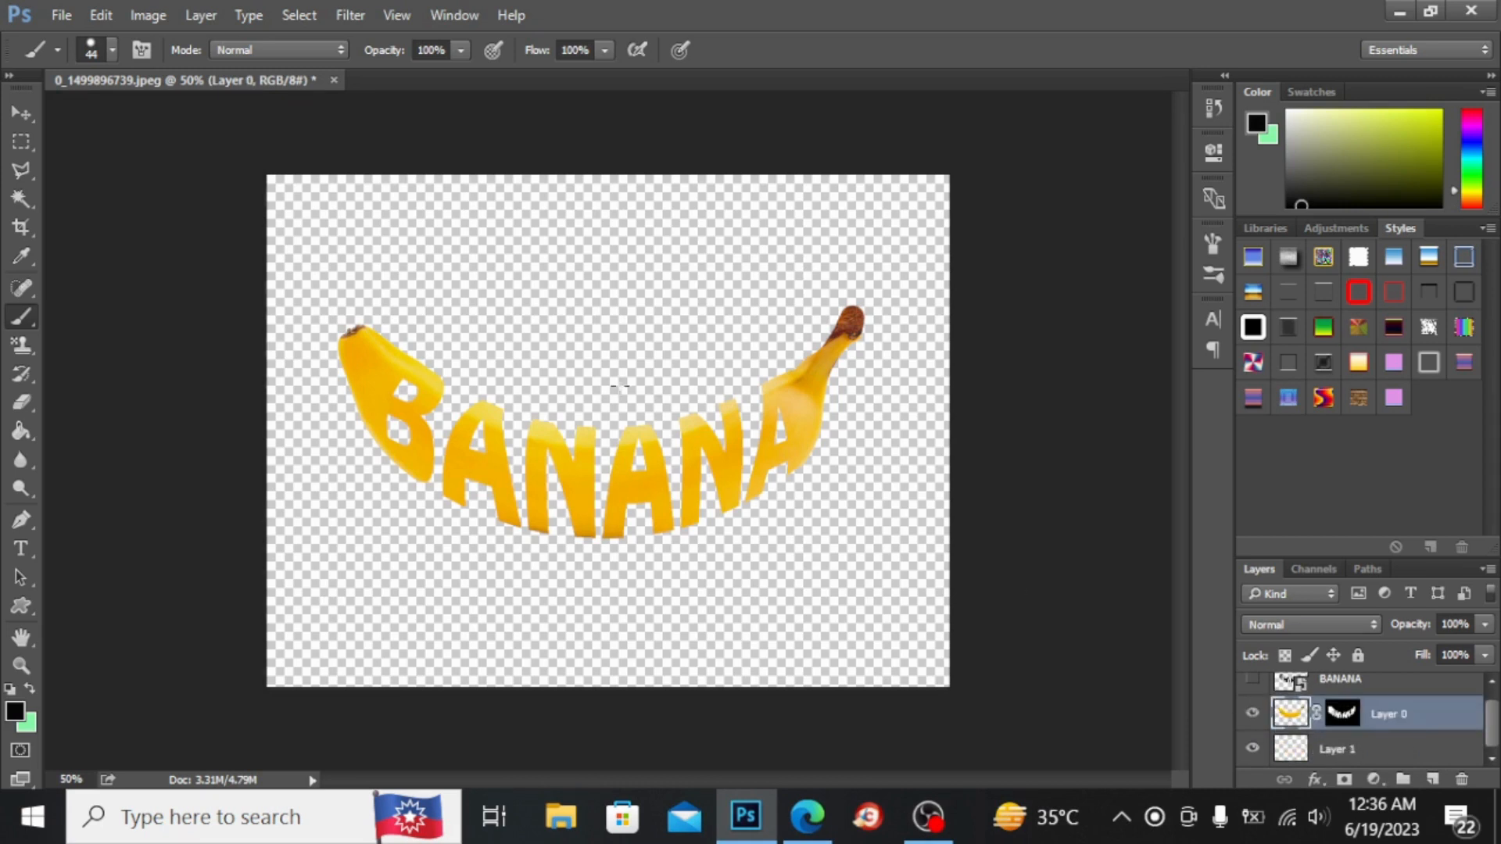
left_click(1283, 751)
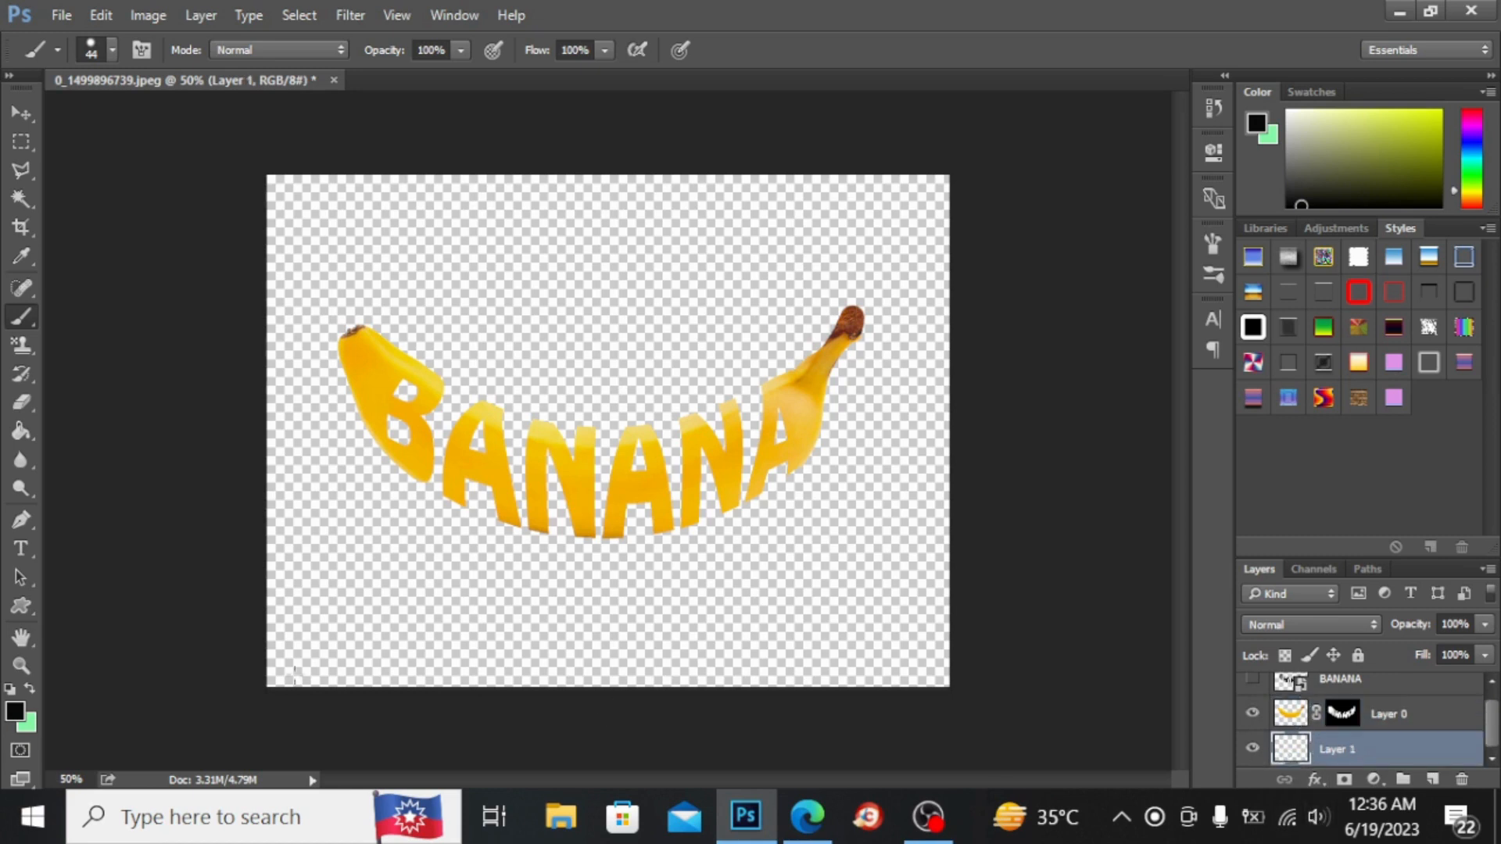
Set the foreground color to off-white #f9f9f6 and fill Layer 1 with it
left_click(14, 712)
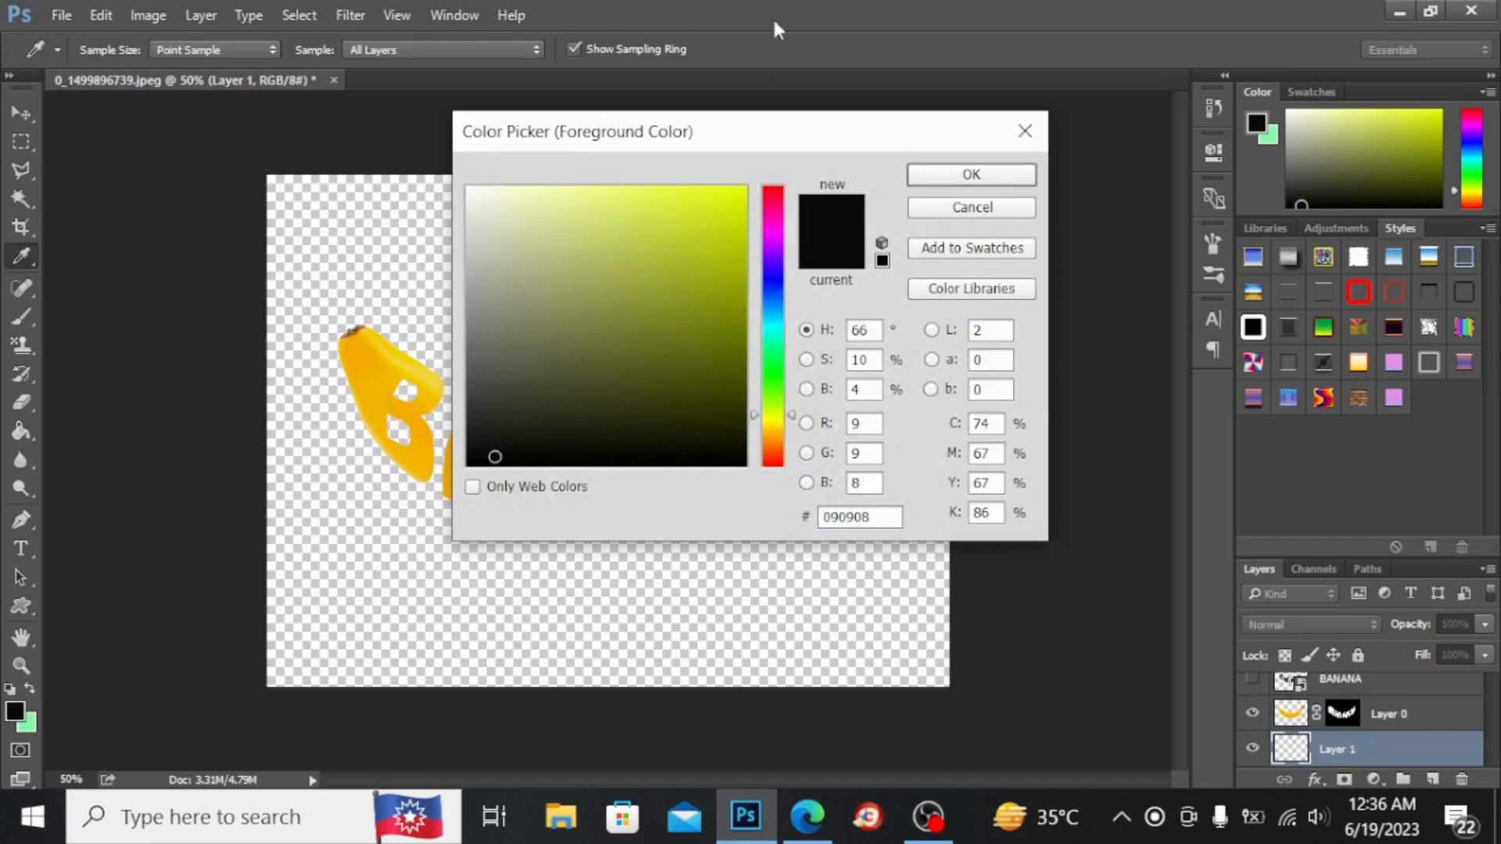
left_click(470, 193)
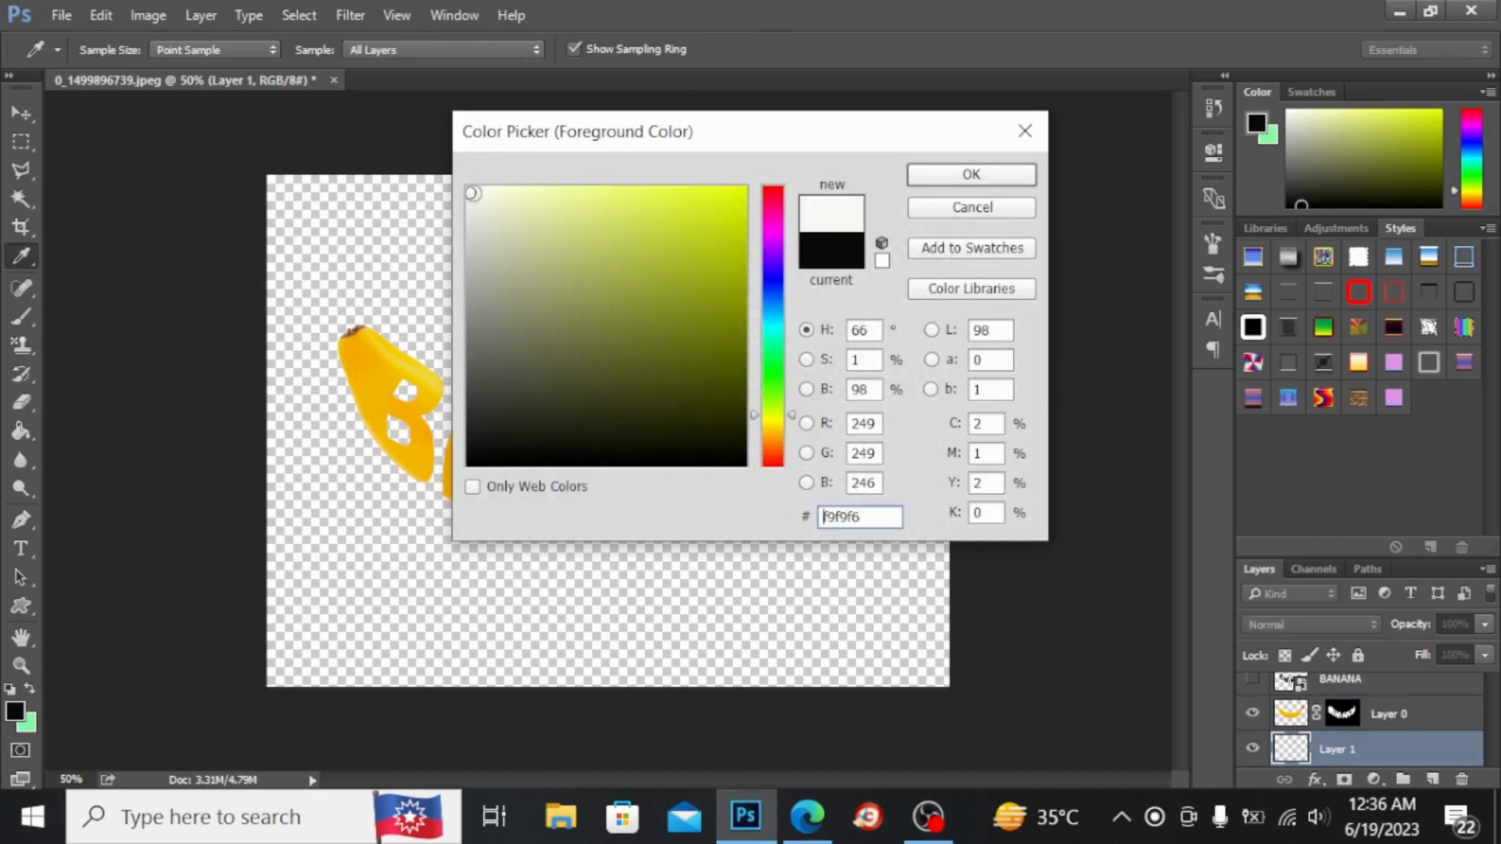
left_click(940, 174)
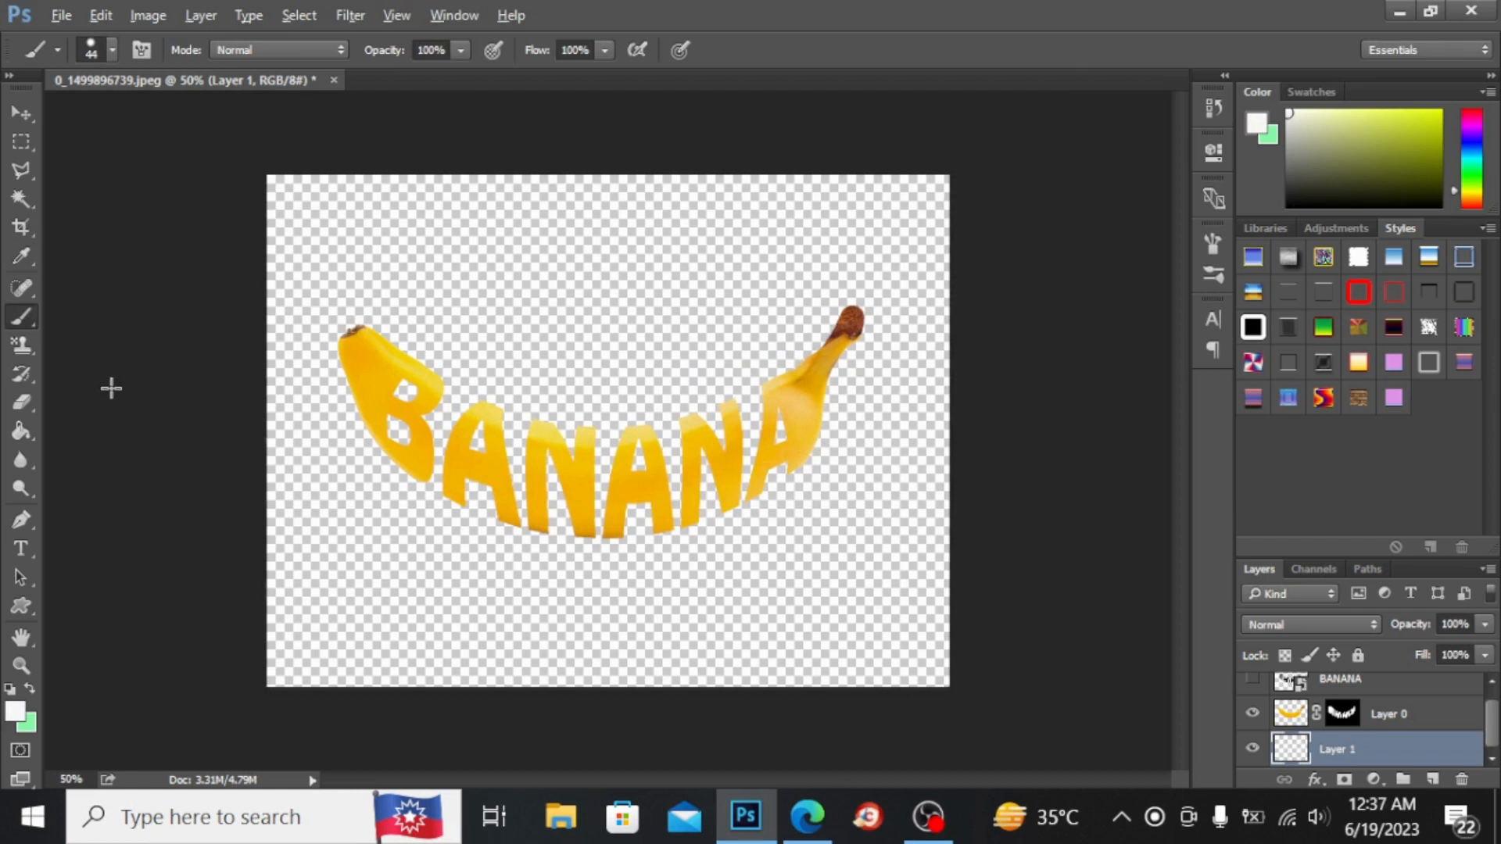
key("alt+BackSpace")
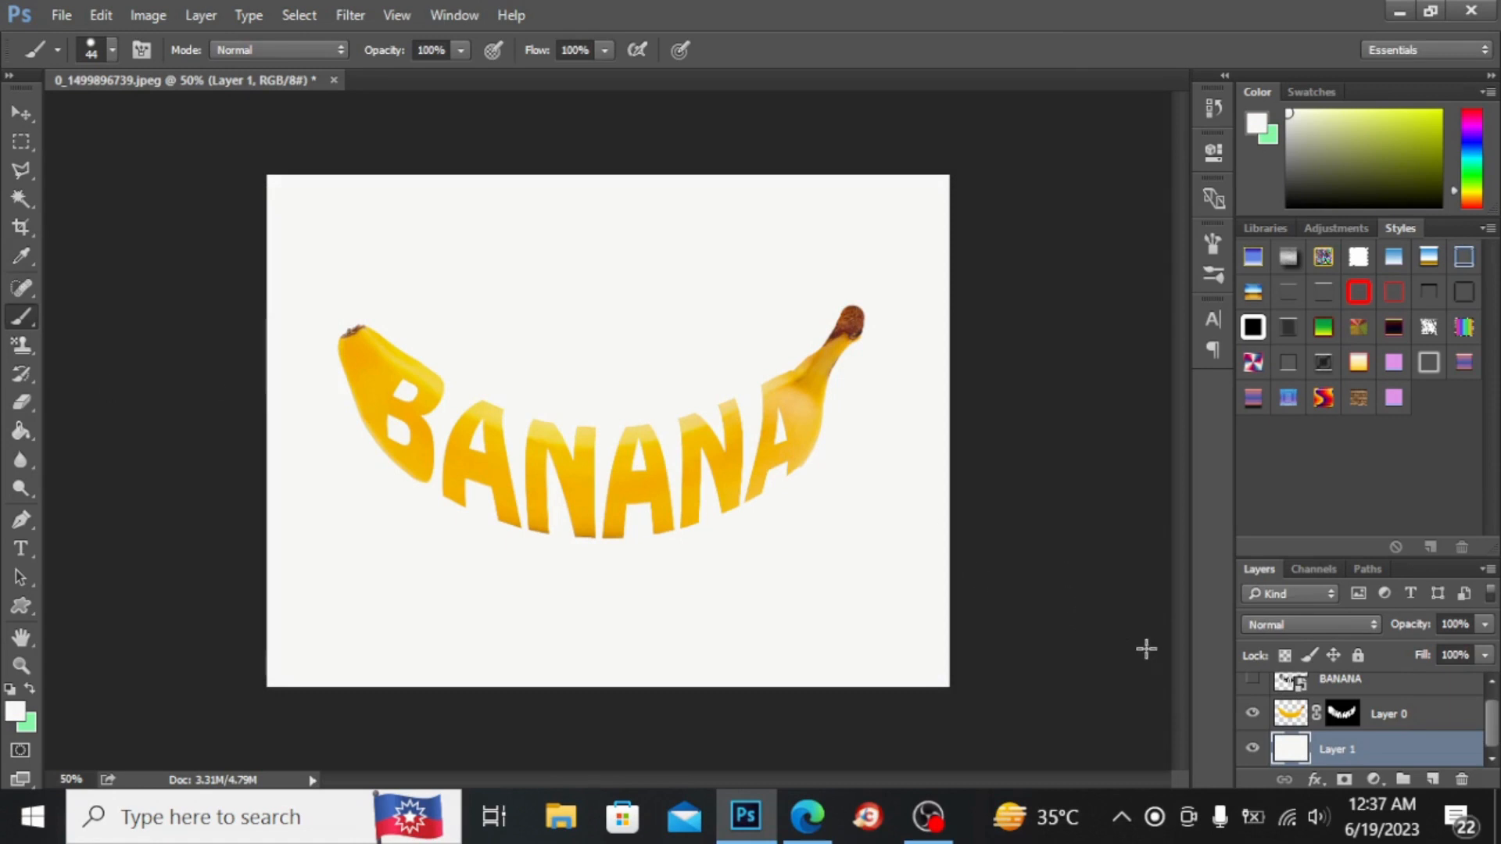
Hide Layer 0 and set up the Paint Bucket tool to fill with a pattern
left_click(1252, 714)
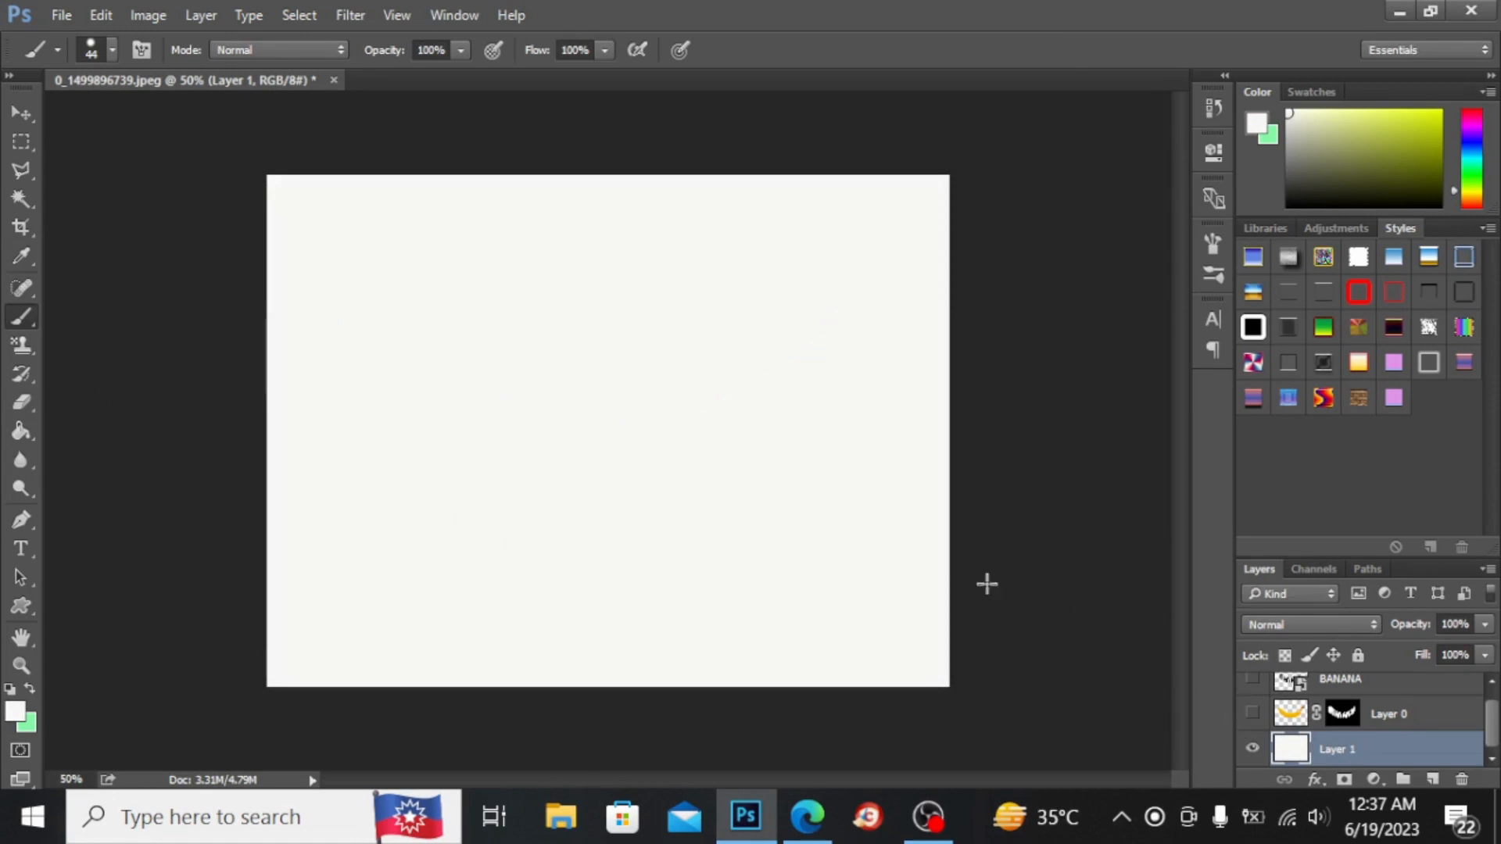
left_click(22, 432)
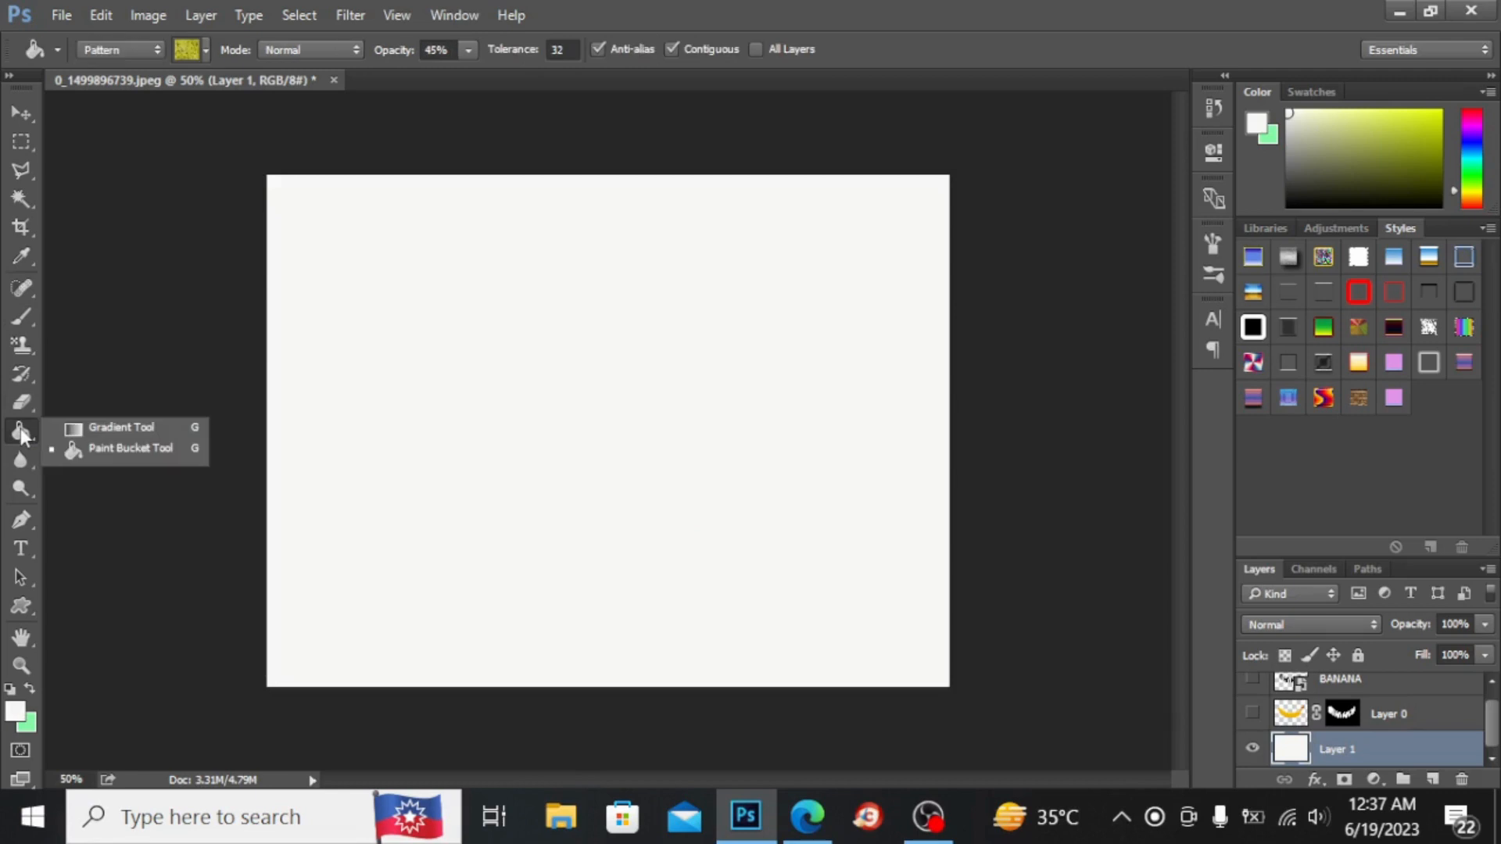
left_click(130, 448)
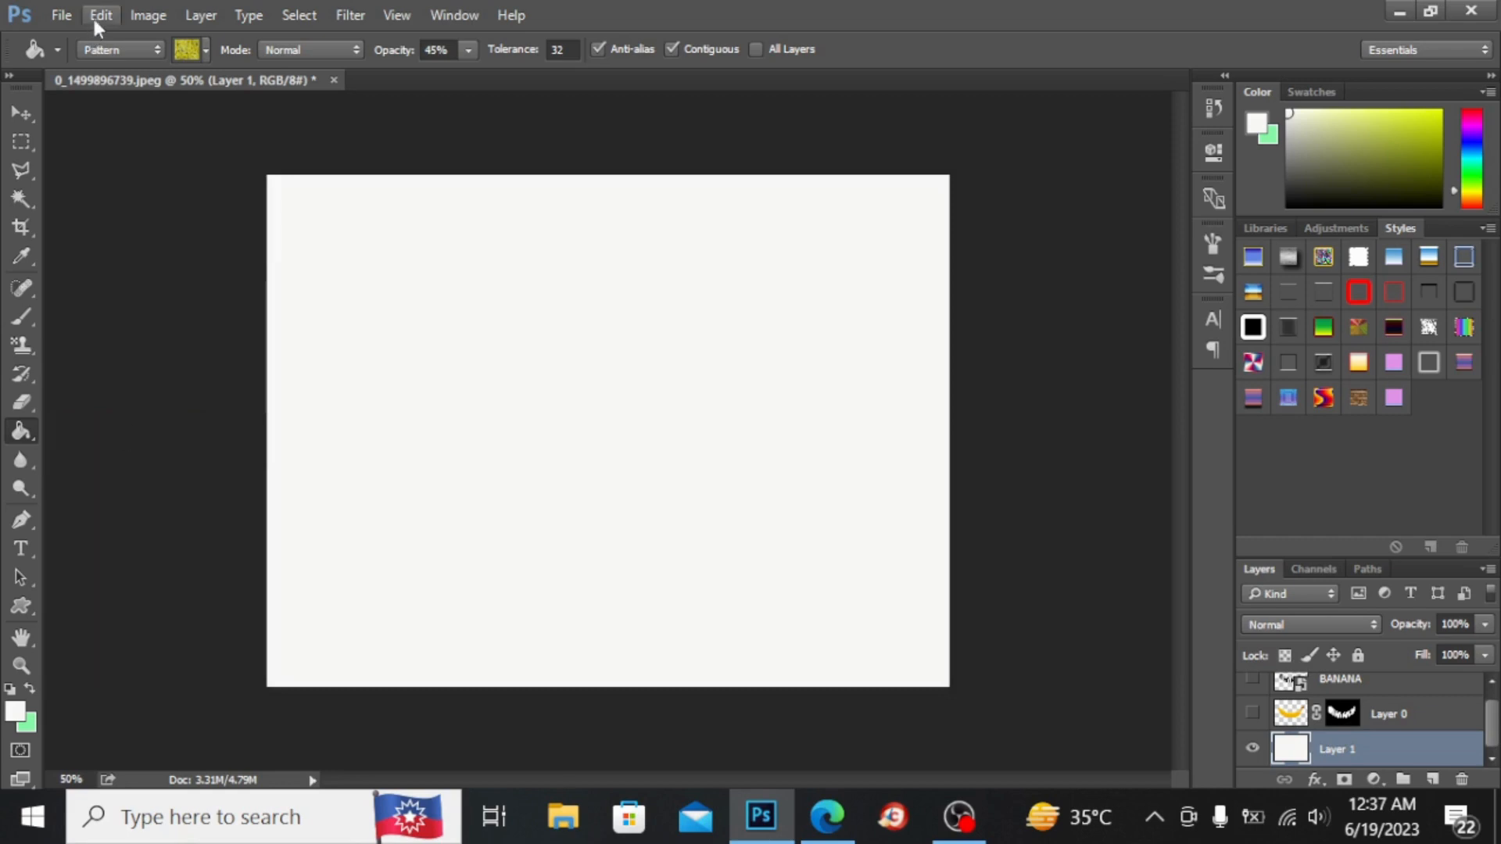
left_click(137, 47)
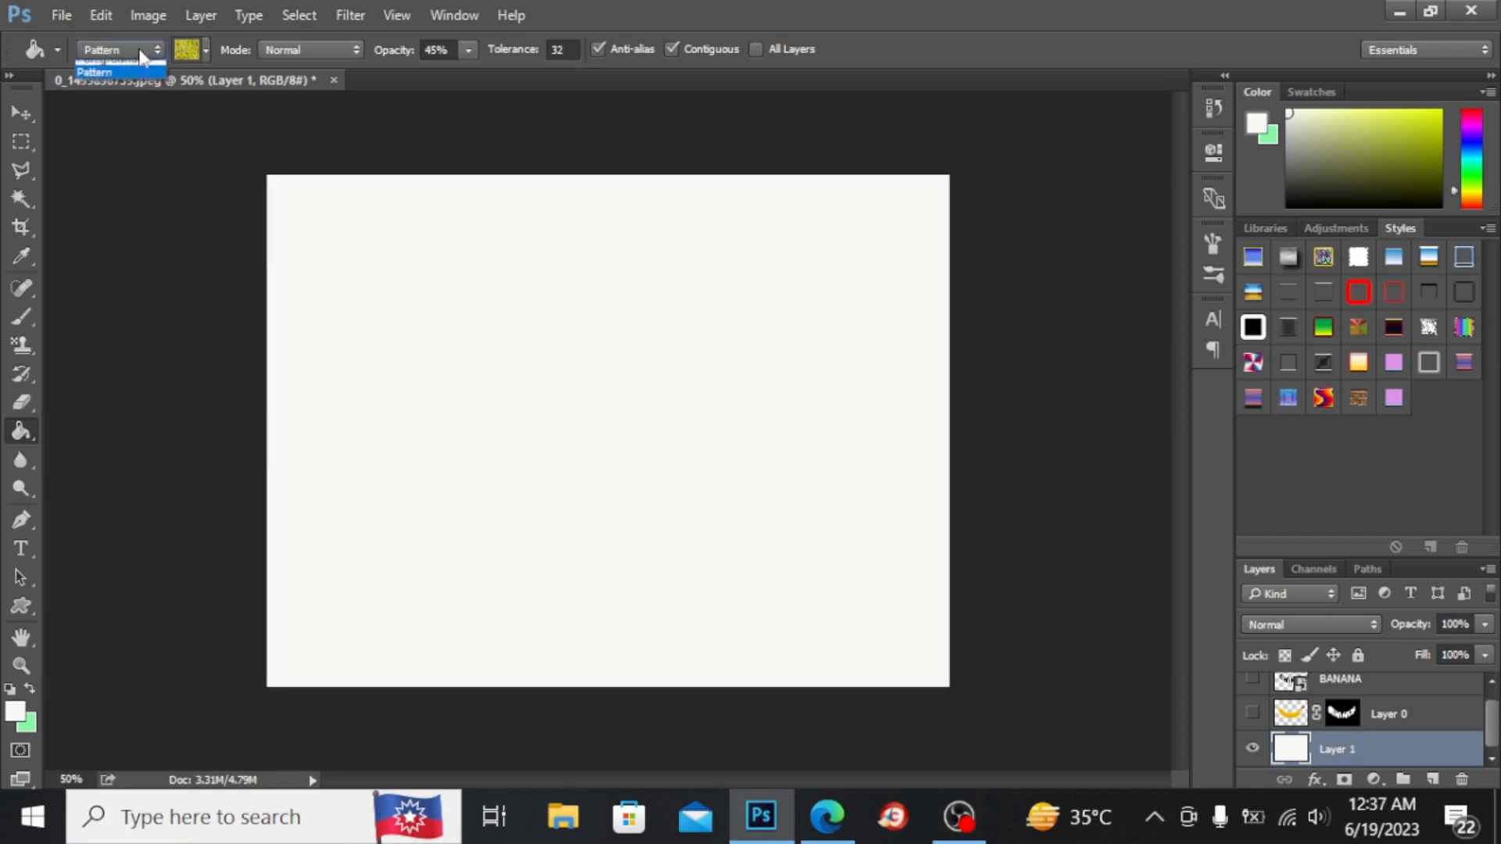
left_click(110, 81)
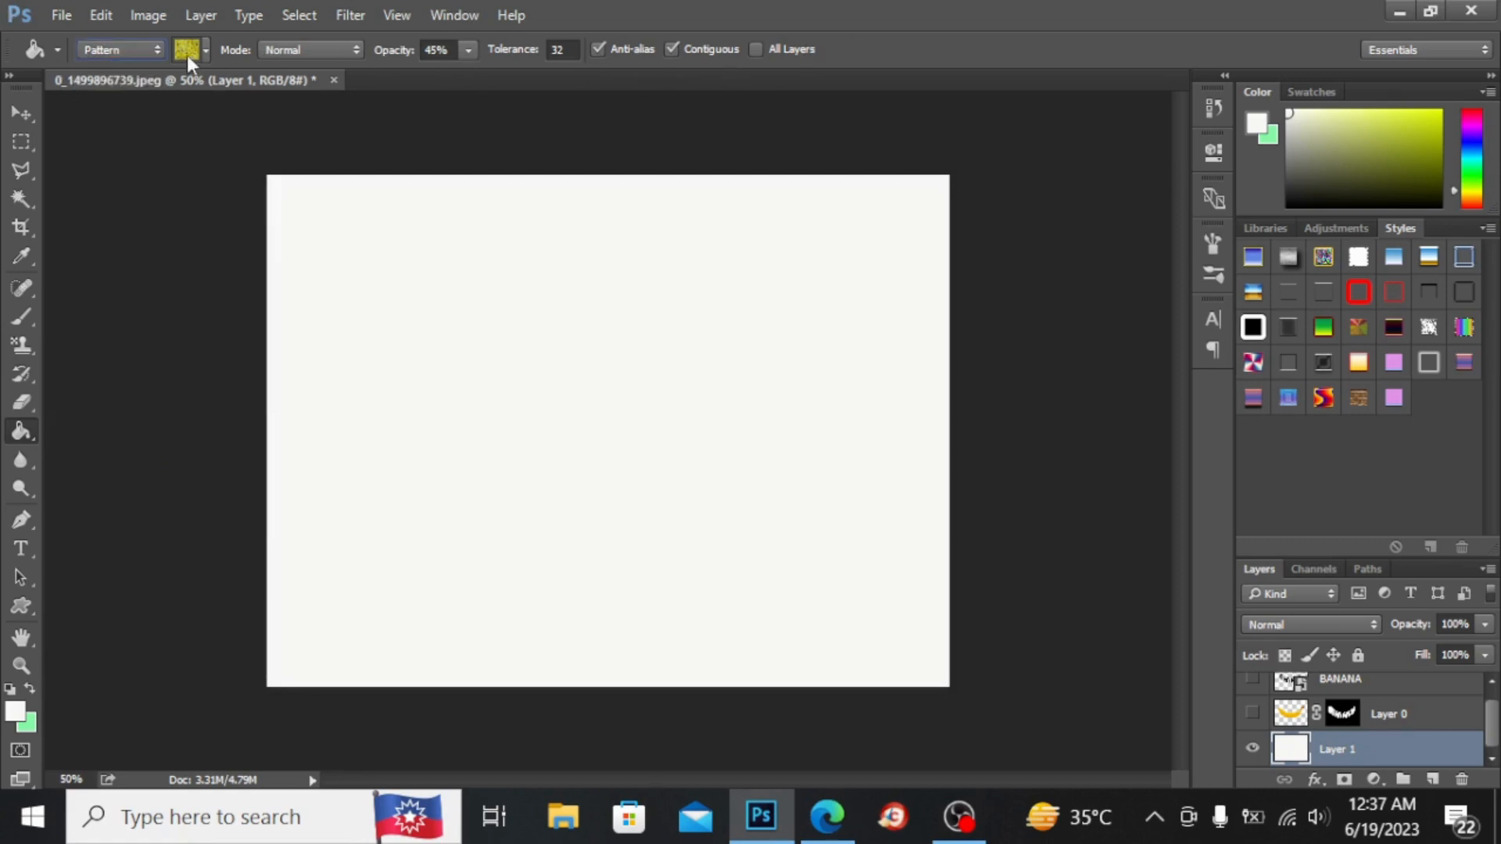
Fill Layer 1 with the yellow-green pattern, third in the loaded pattern set, and make Layer 0 visible again
left_click(206, 50)
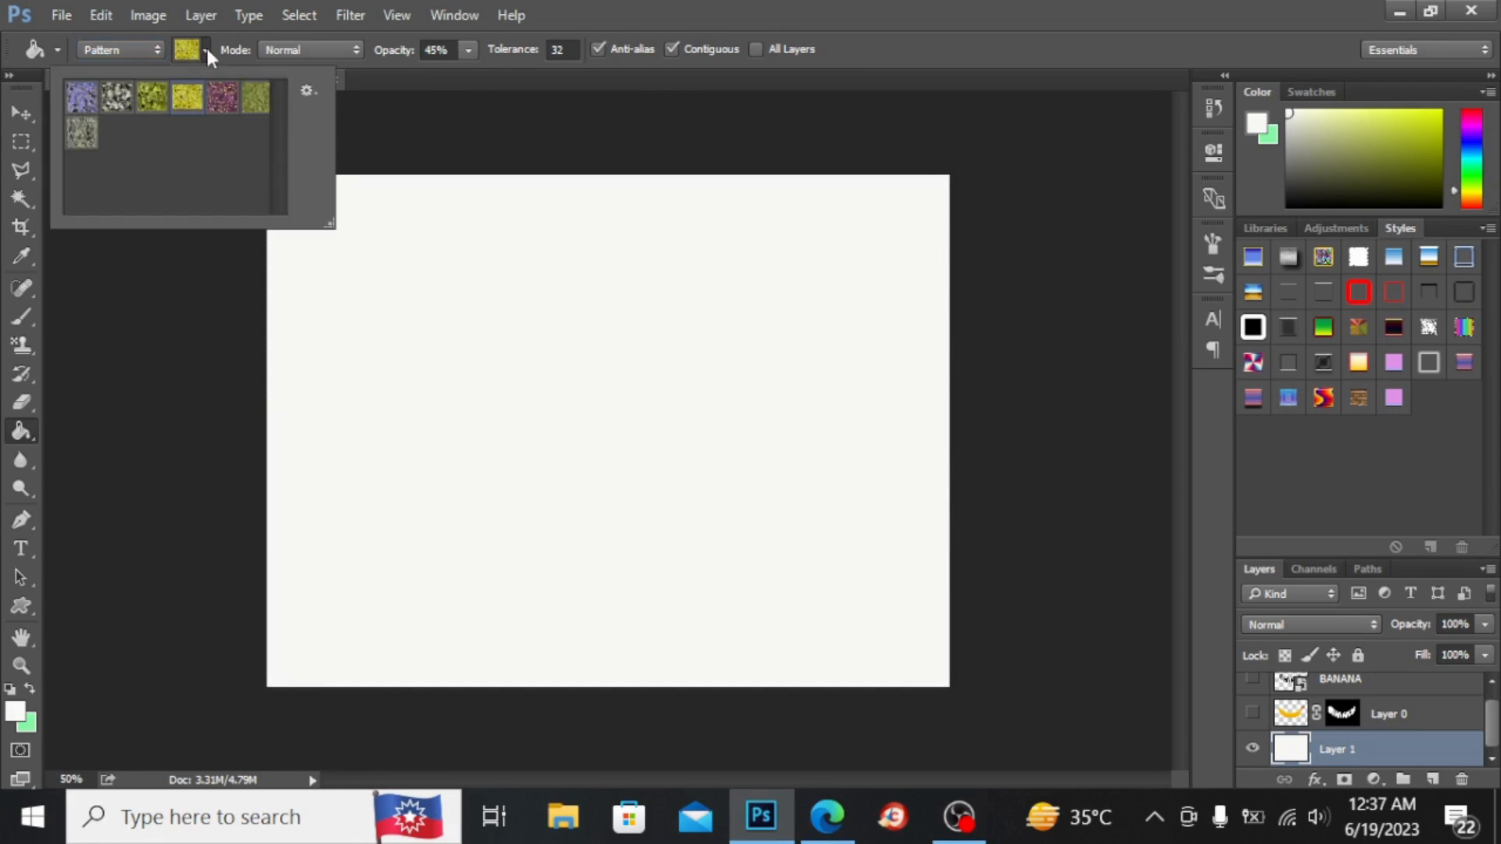
left_click(307, 91)
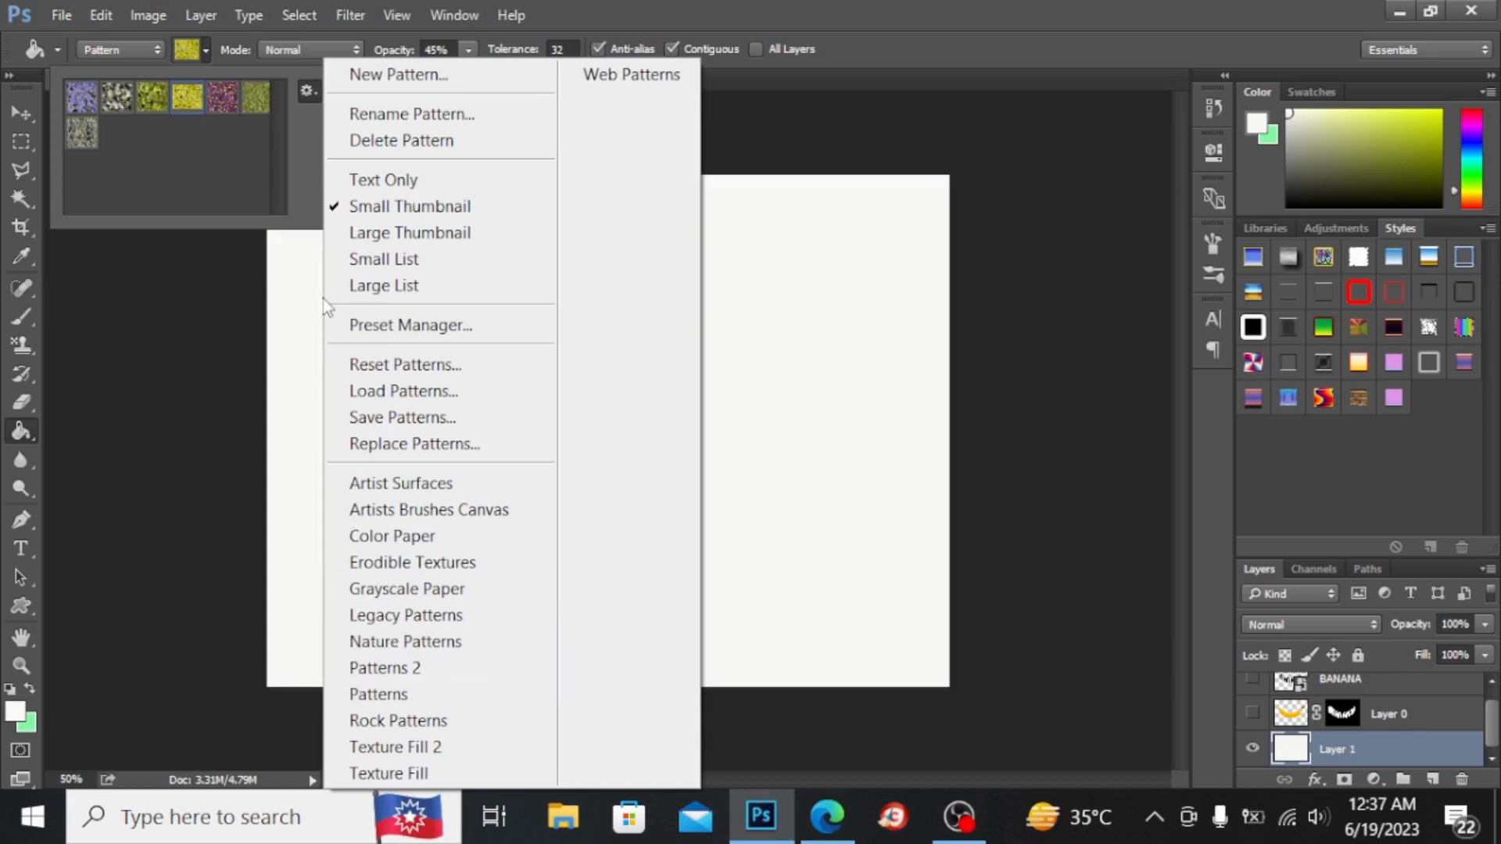
left_click(156, 109)
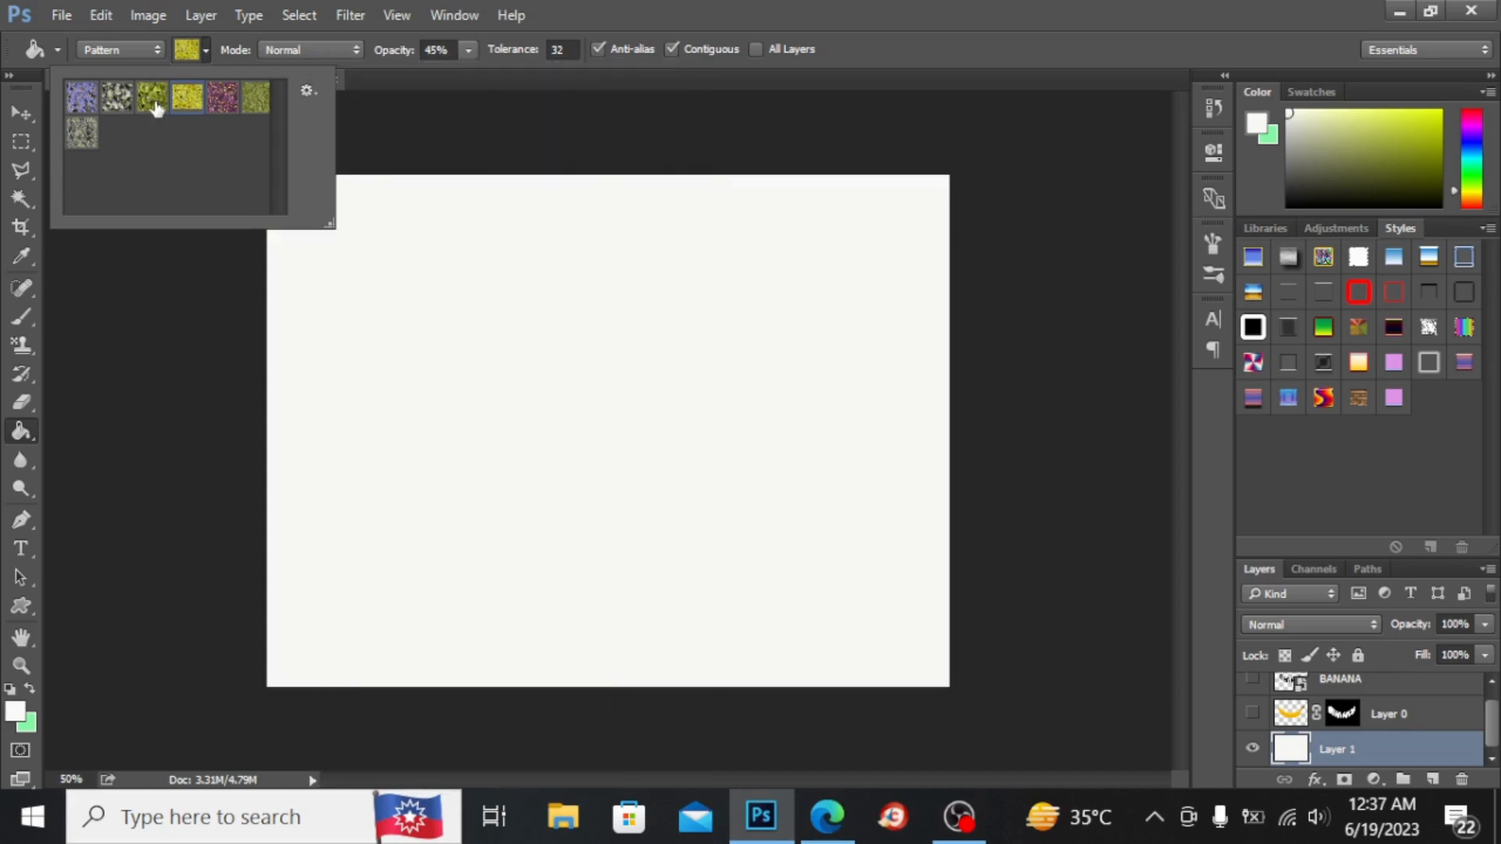
left_click(157, 109)
left_click(330, 366)
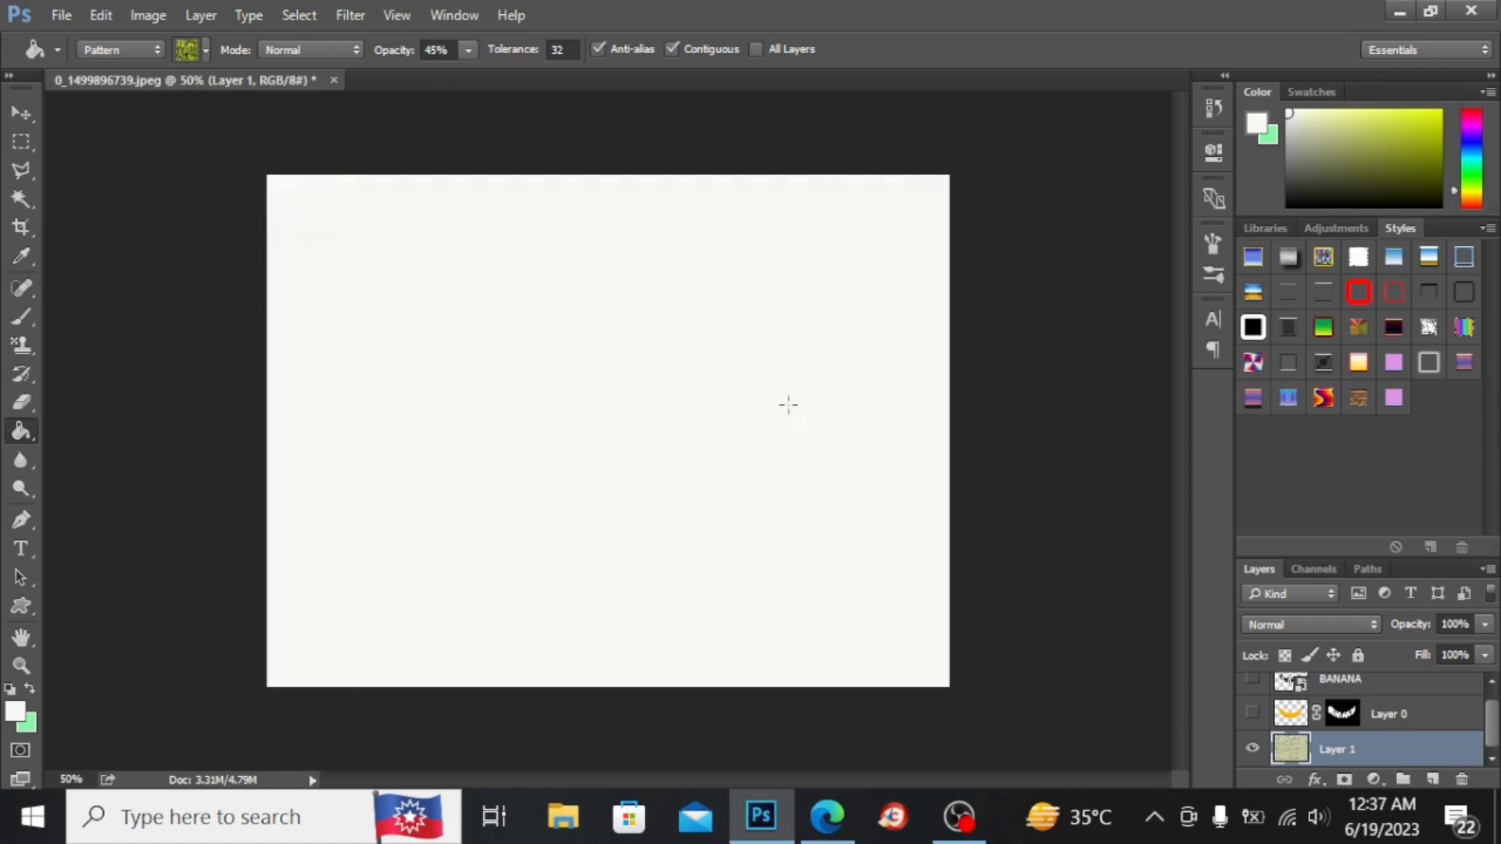
left_click(507, 307)
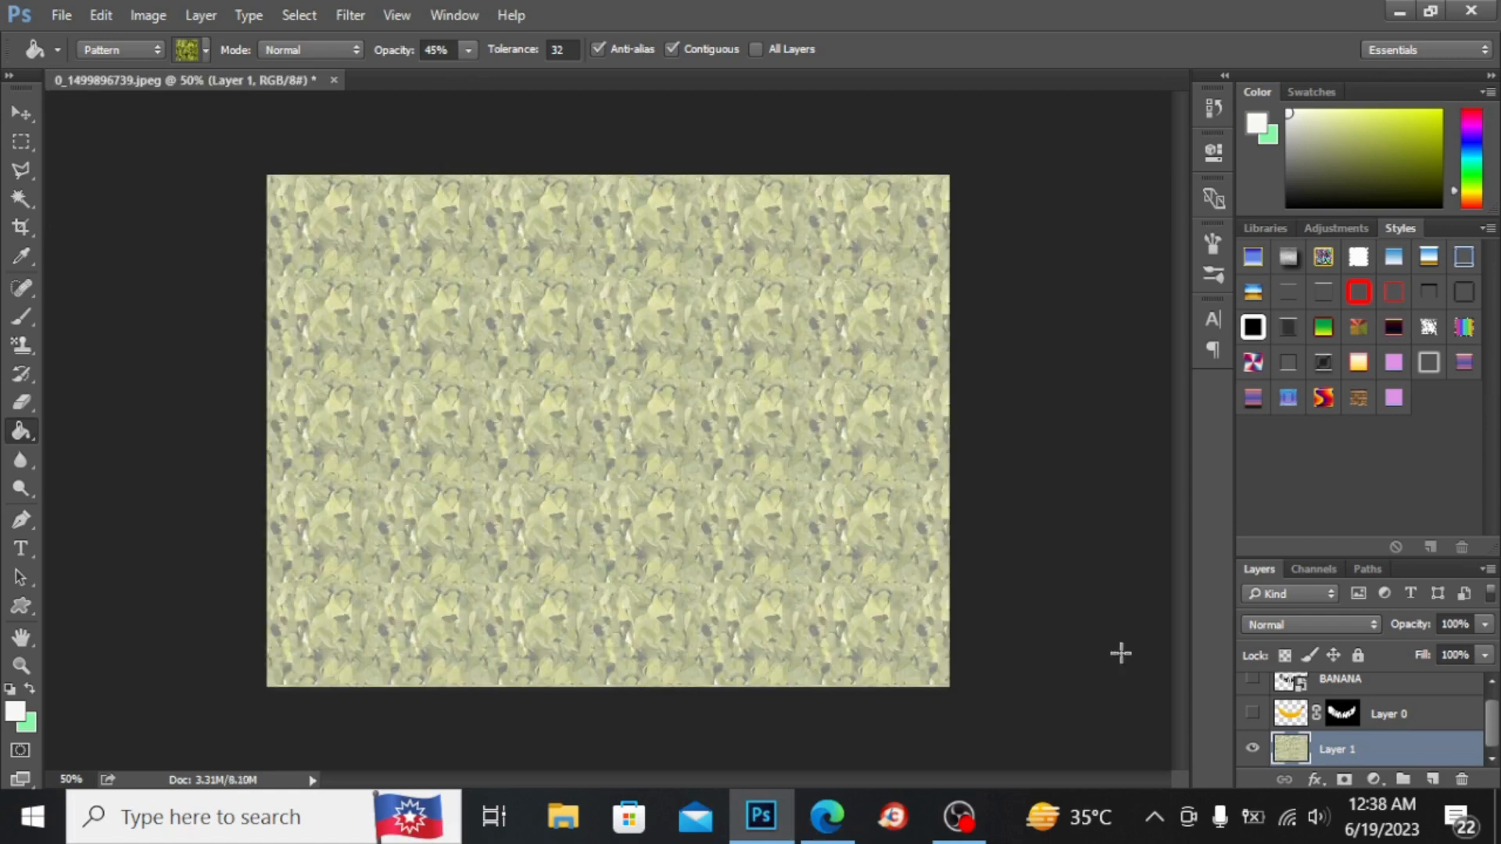
left_click(1252, 713)
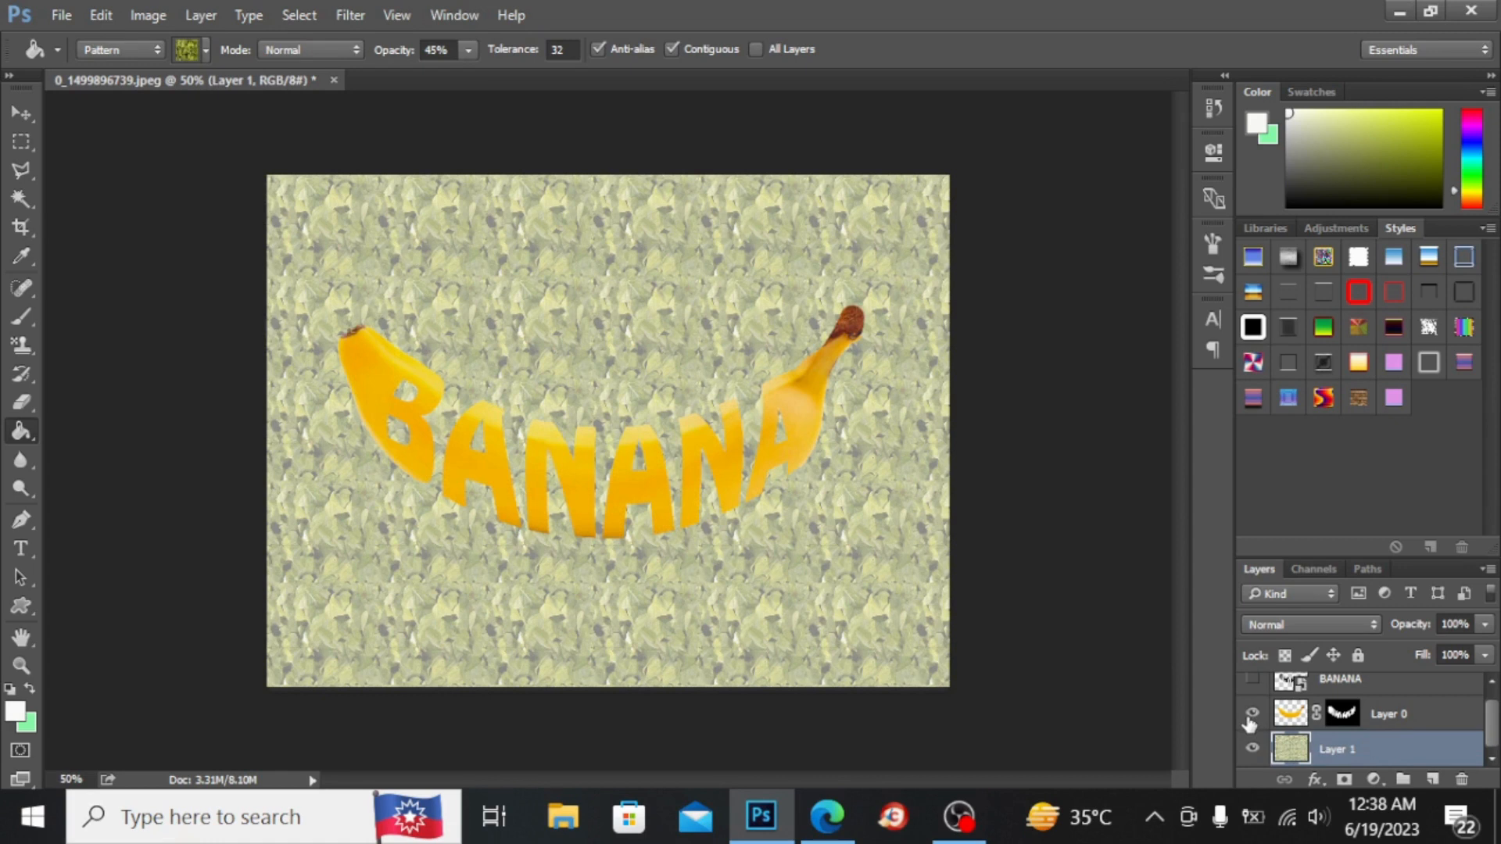
Free-transform Layer 0 to enlarge the banana text to about 110% in width and height
key("ctrl+t")
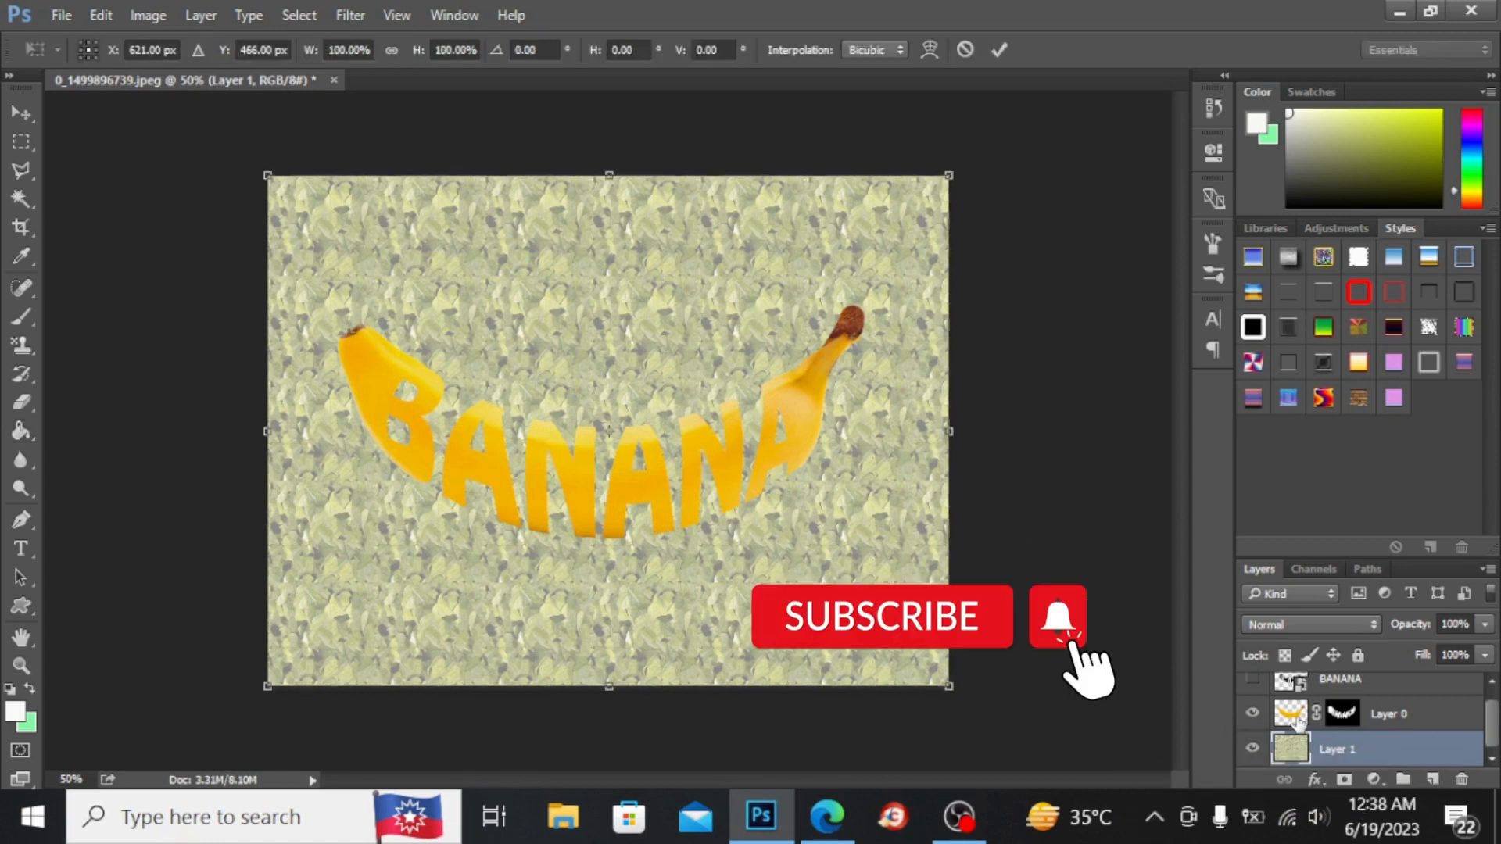
key("g")
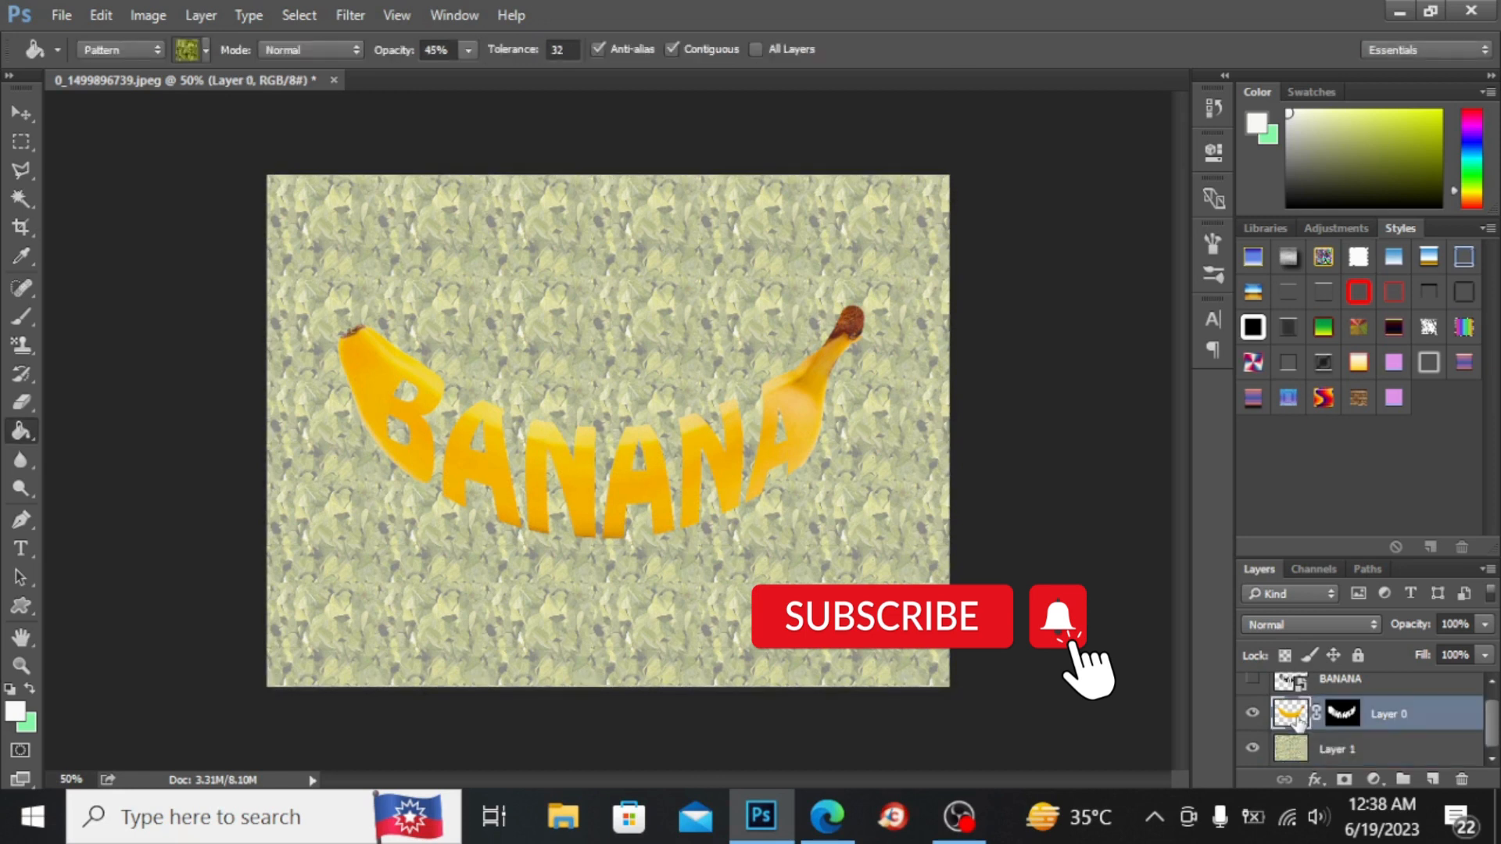
left_click(1298, 722)
key("ctrl+t")
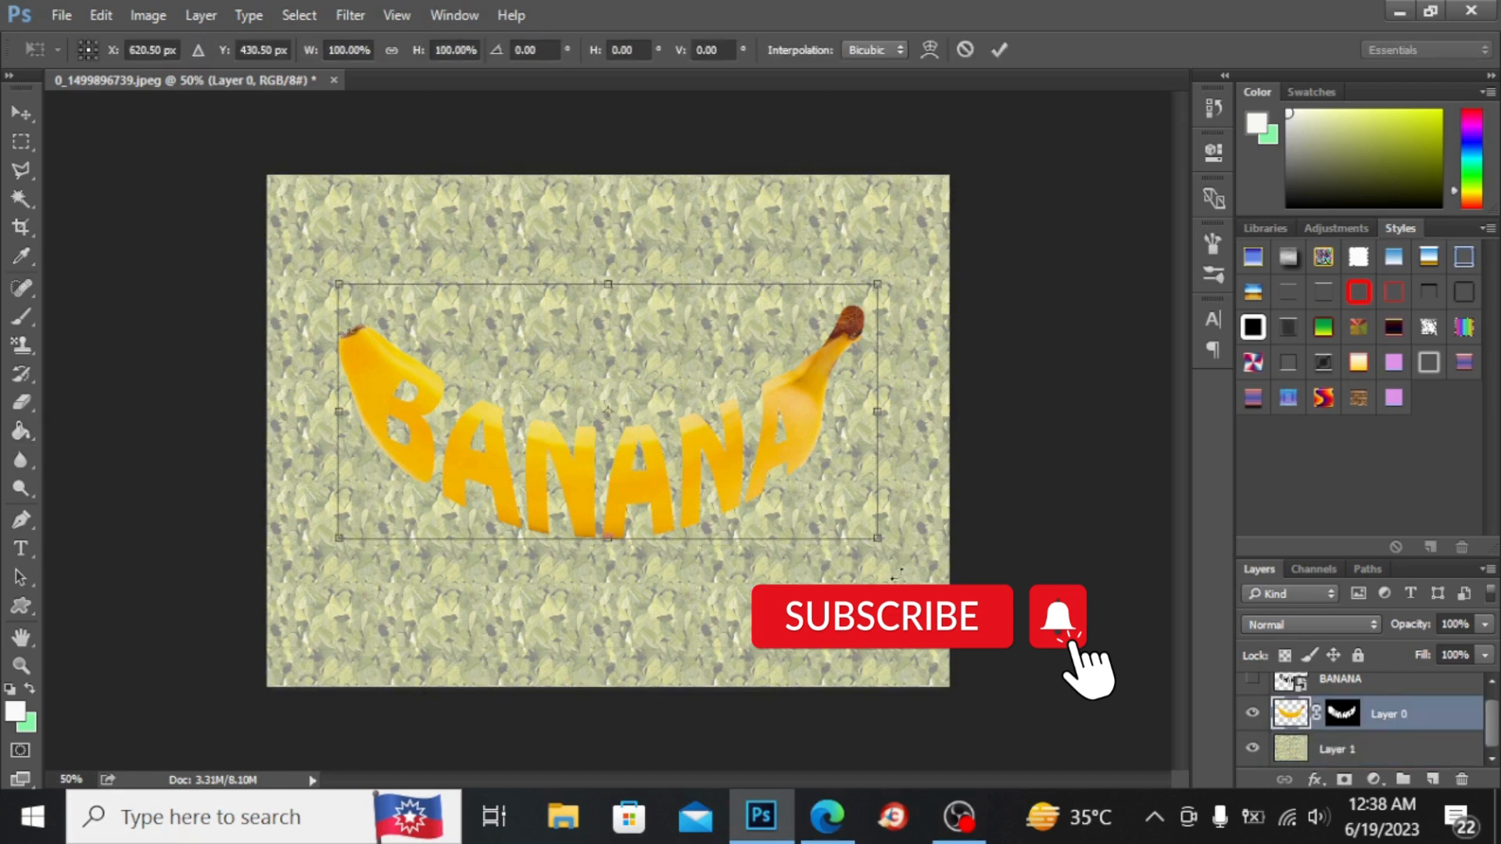
left_click_drag(881, 538, 935, 564)
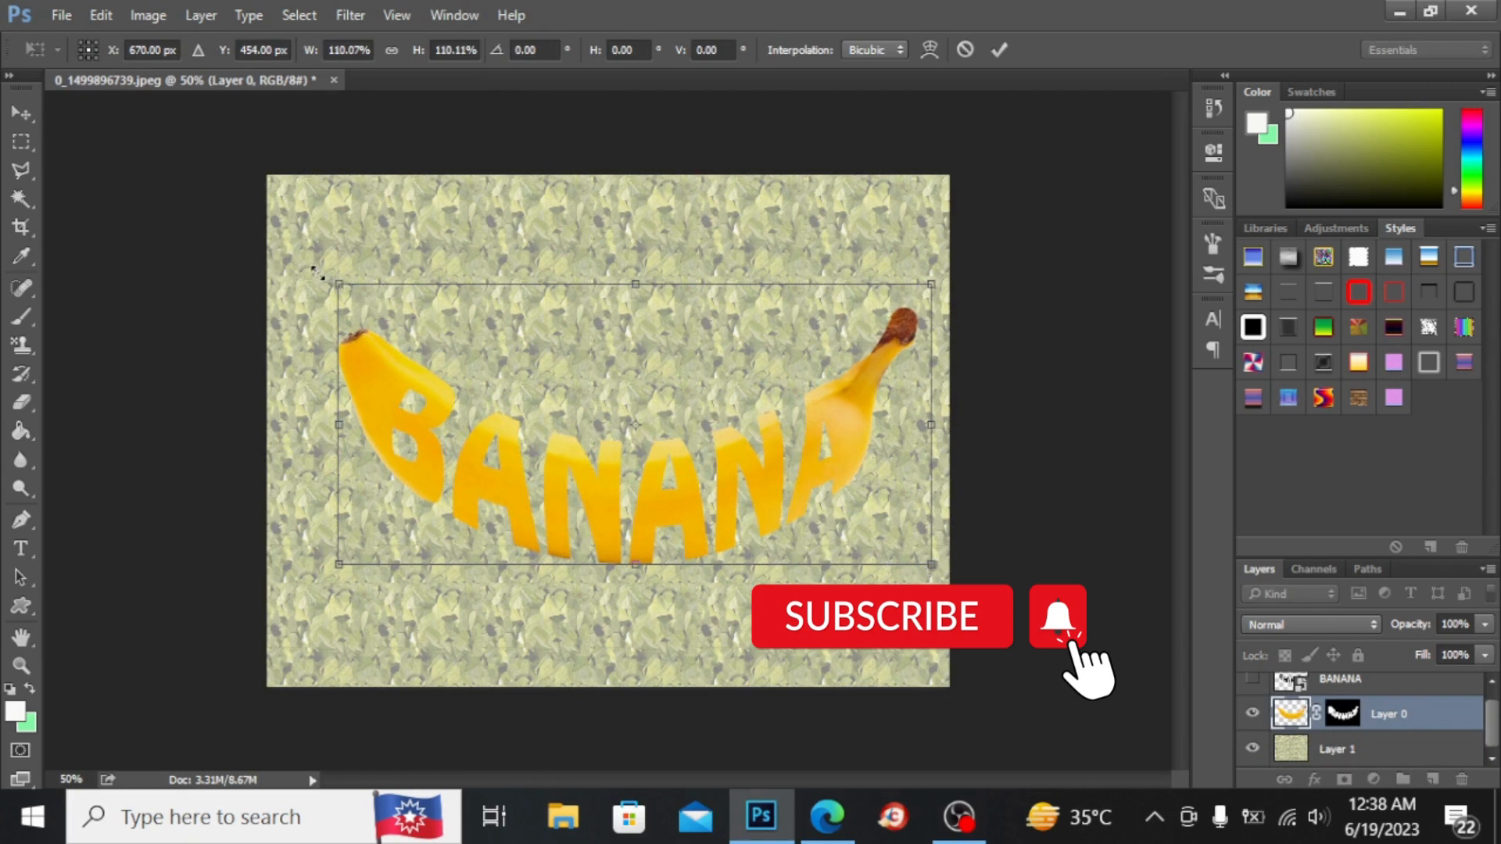